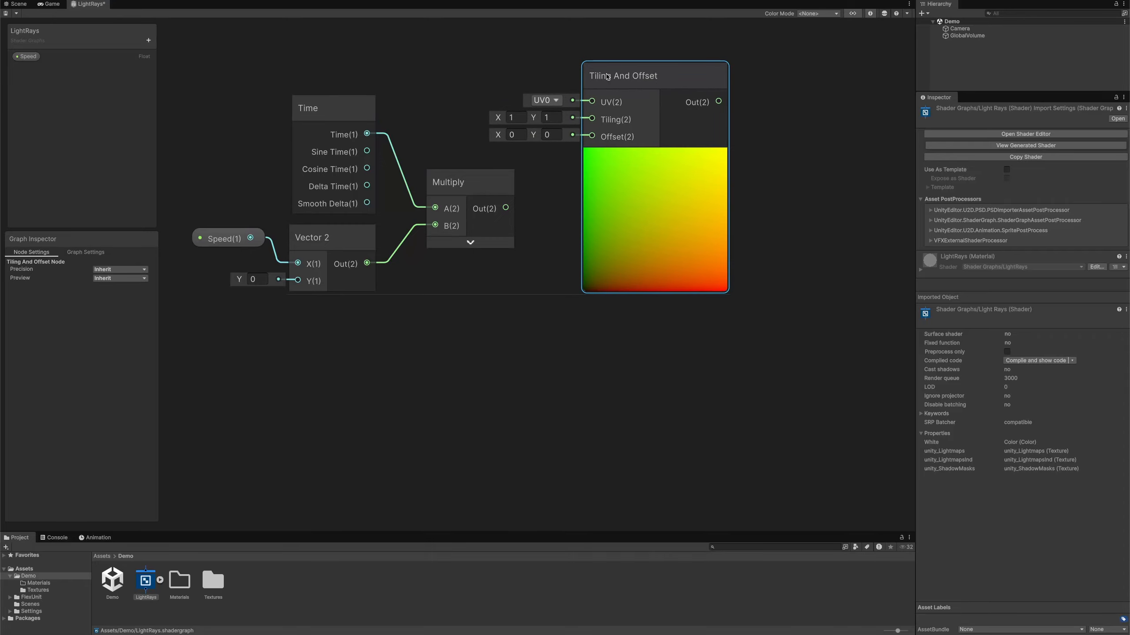
Collapse the Tiling And Offset node's preview and connect the Multiply output to its Offset input
left_click(636, 155)
left_click_drag(504, 208, 591, 136)
Add a Polar Coordinates node above the Time node and collapse its preview
middle_click_drag(462, 81, 421, 265)
key("space")
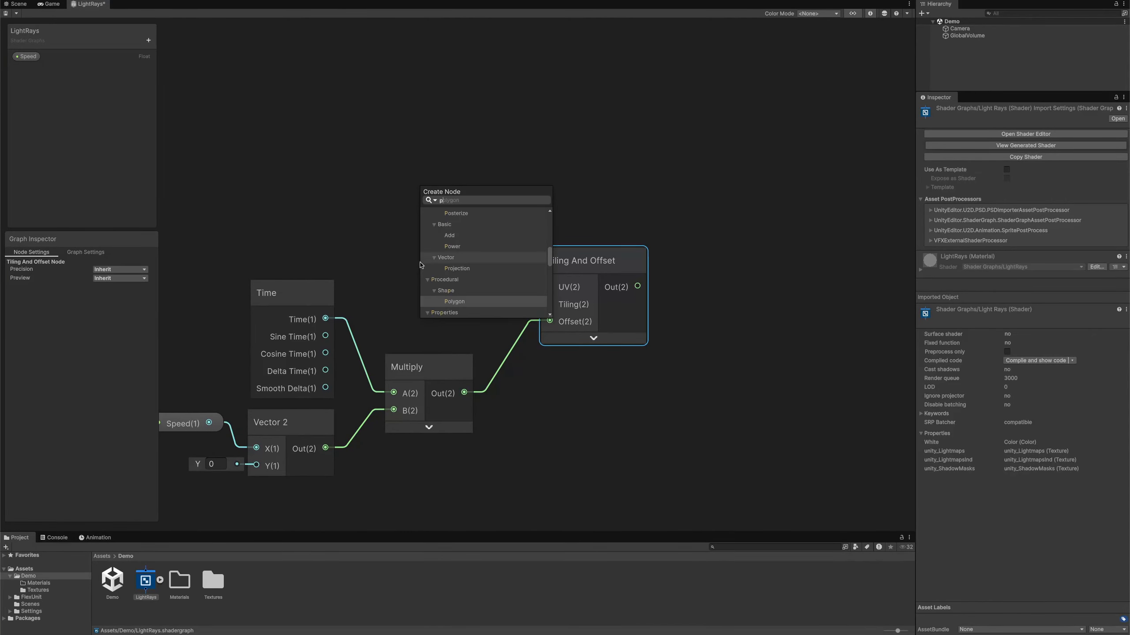
type("polar")
key("Return")
left_click_drag(450, 285, 309, 171)
left_click(336, 202)
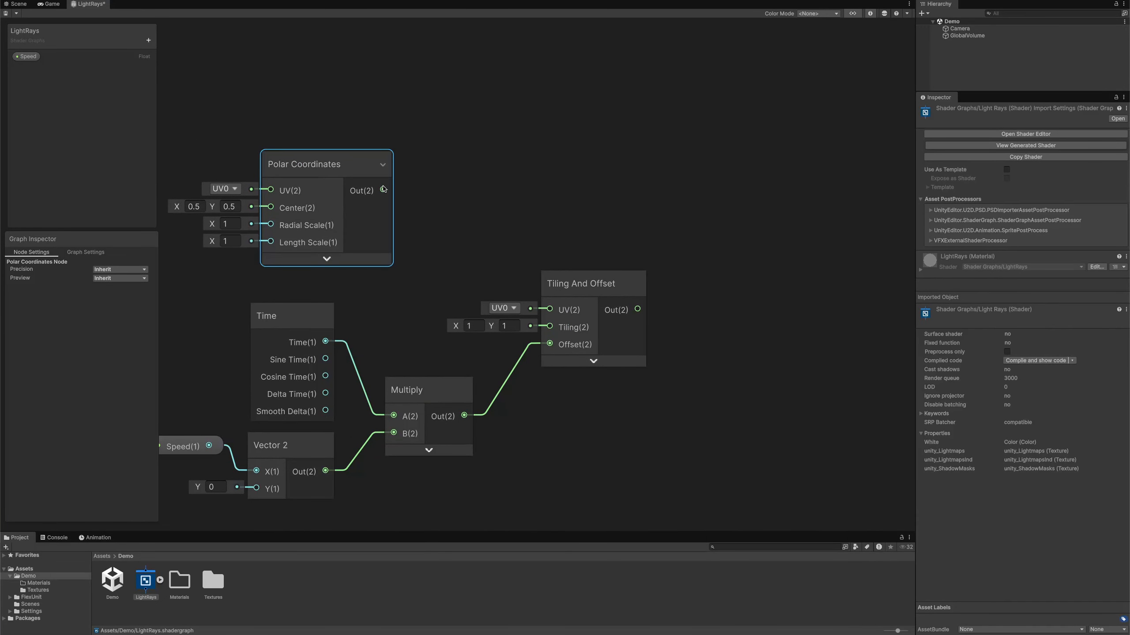
Connect the Polar Coordinates output to the UV input of Tiling And Offset and set Tiling X to 0
left_click_drag(384, 190, 550, 309)
left_click(474, 326)
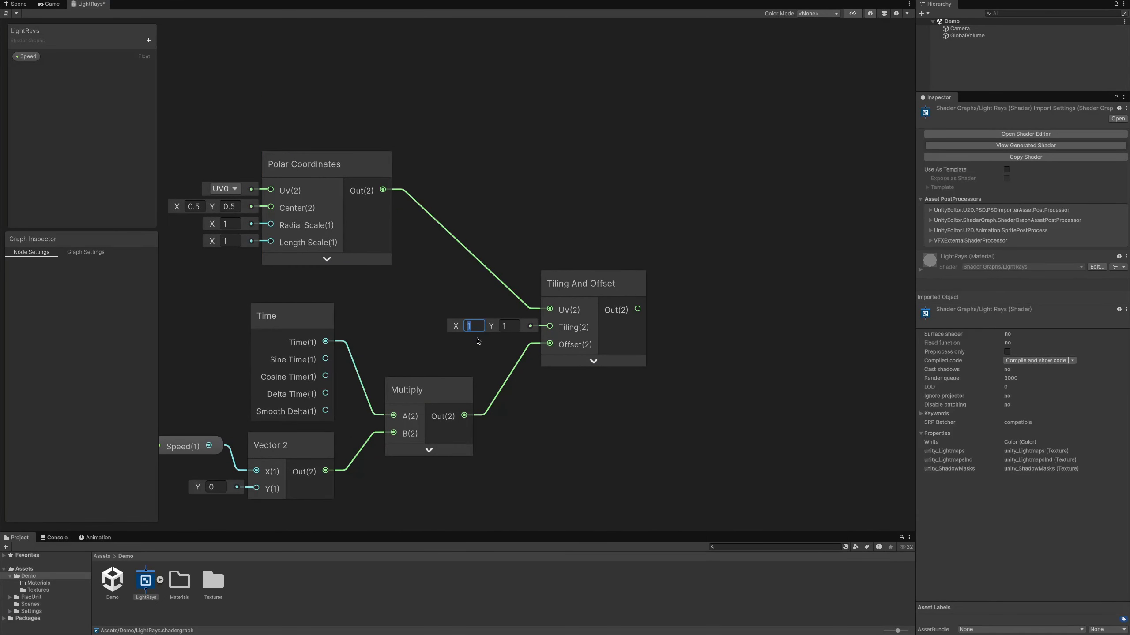
Add a Sample Texture 2D node and connect the Tiling And Offset output to its UV input
middle_click_drag(730, 254, 503, 249)
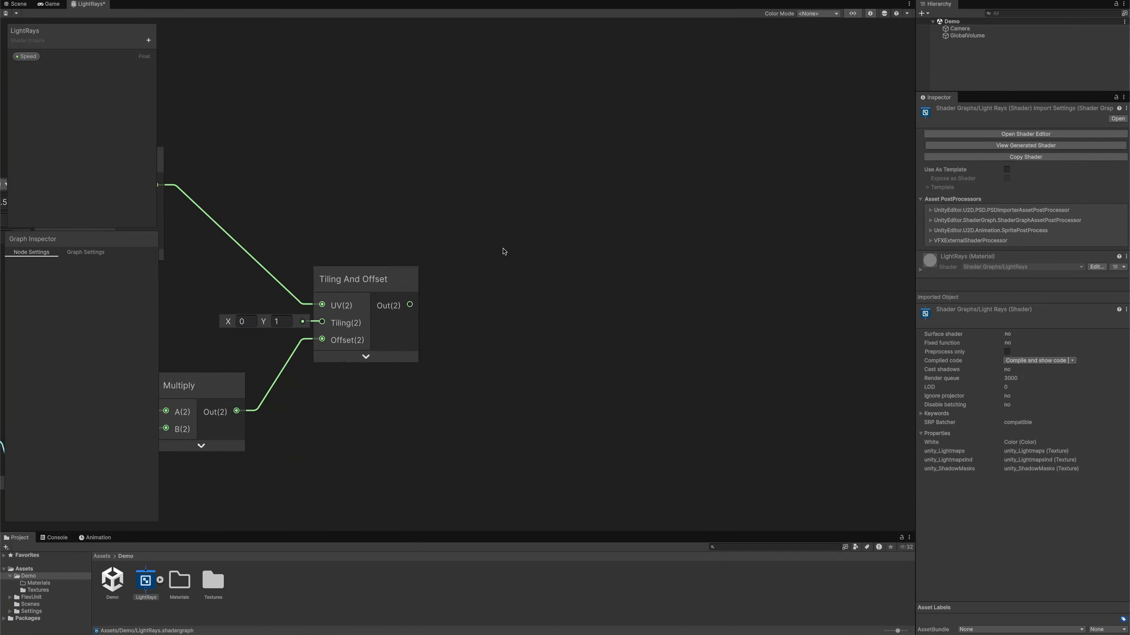
key("space")
type("sampl")
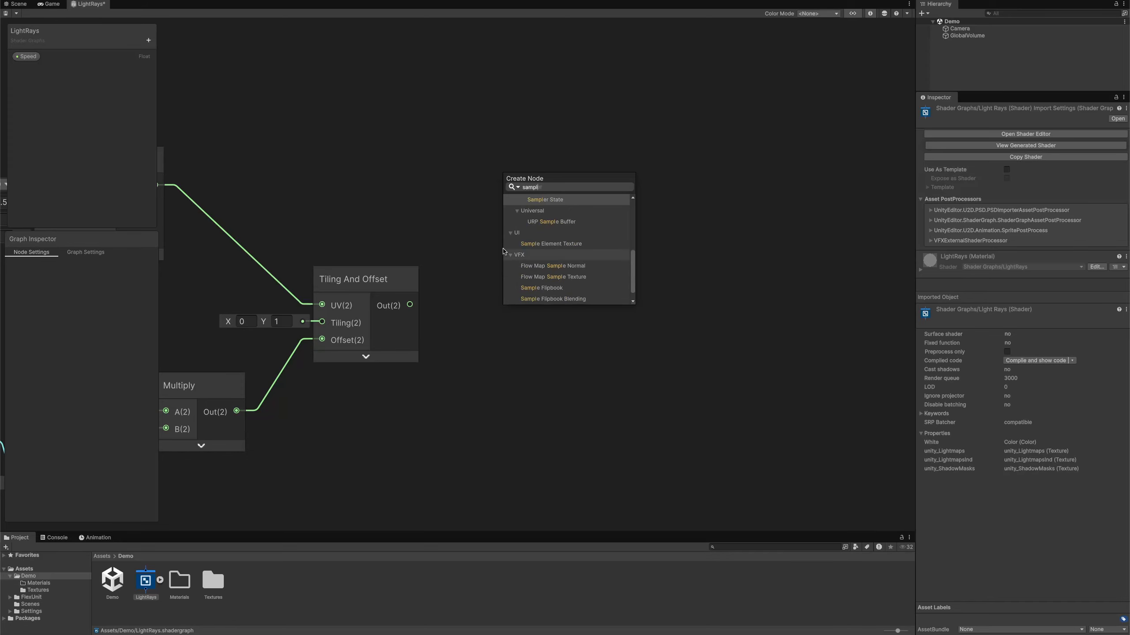
type("e tex")
key("Return")
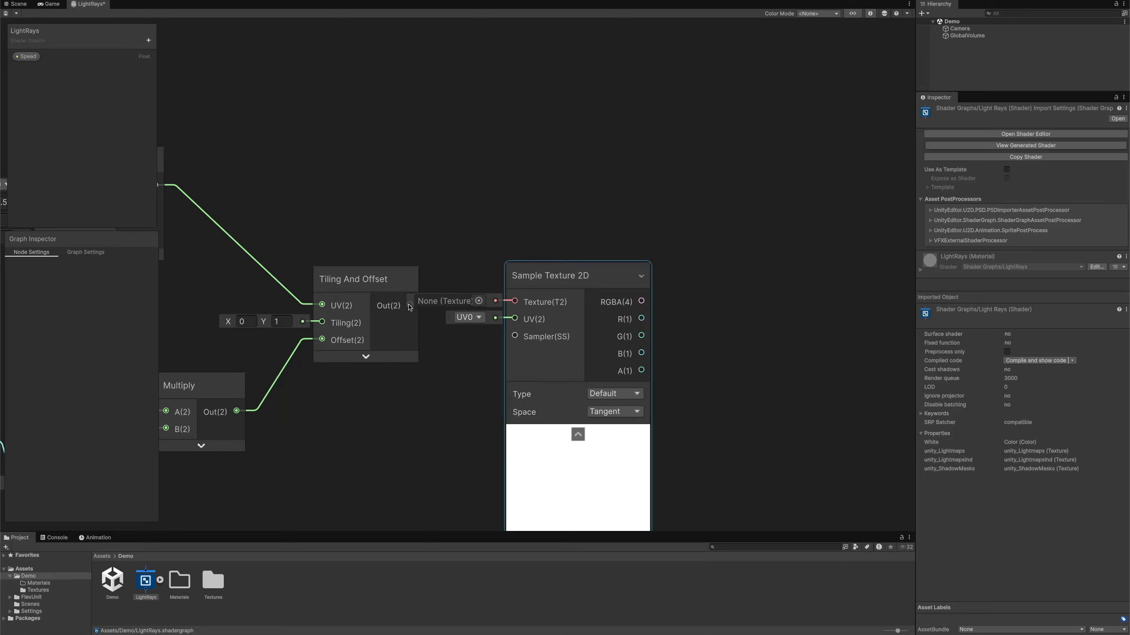
left_click_drag(409, 305, 519, 255)
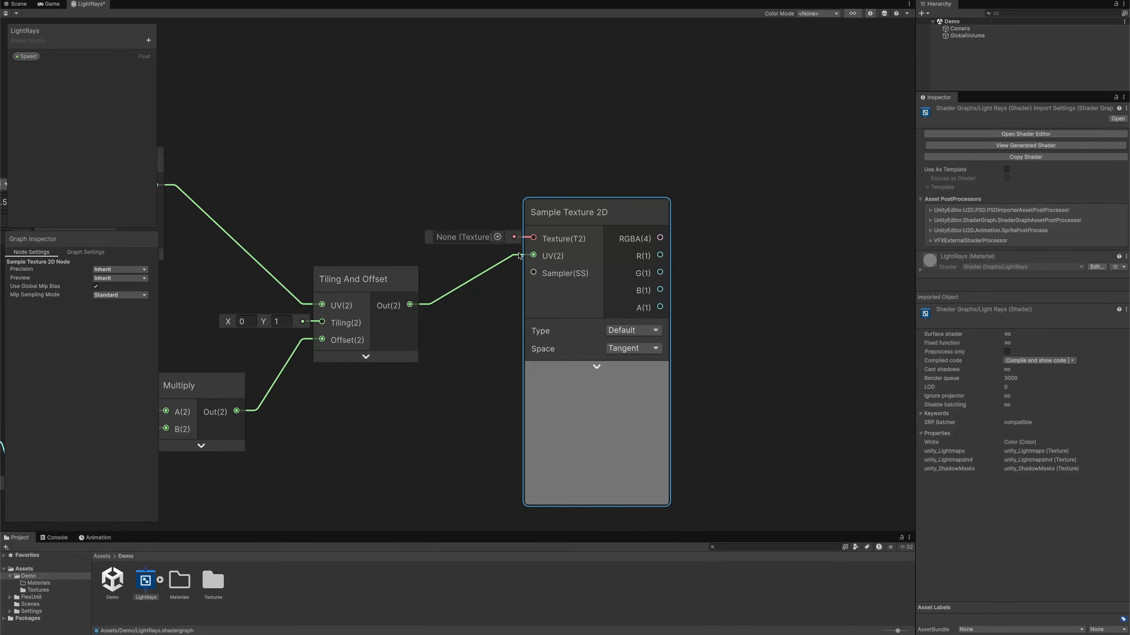
Create a Texture 2D property named MainTex and move it above Speed in the property list
left_click(147, 40)
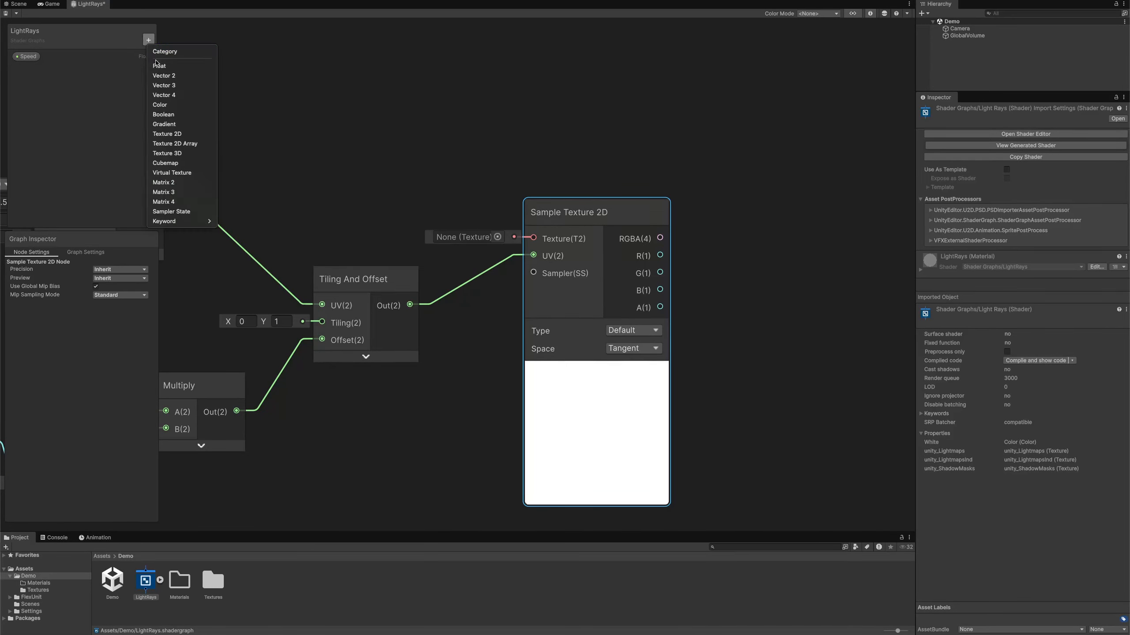
left_click(174, 133)
type("MainTex")
key("Return")
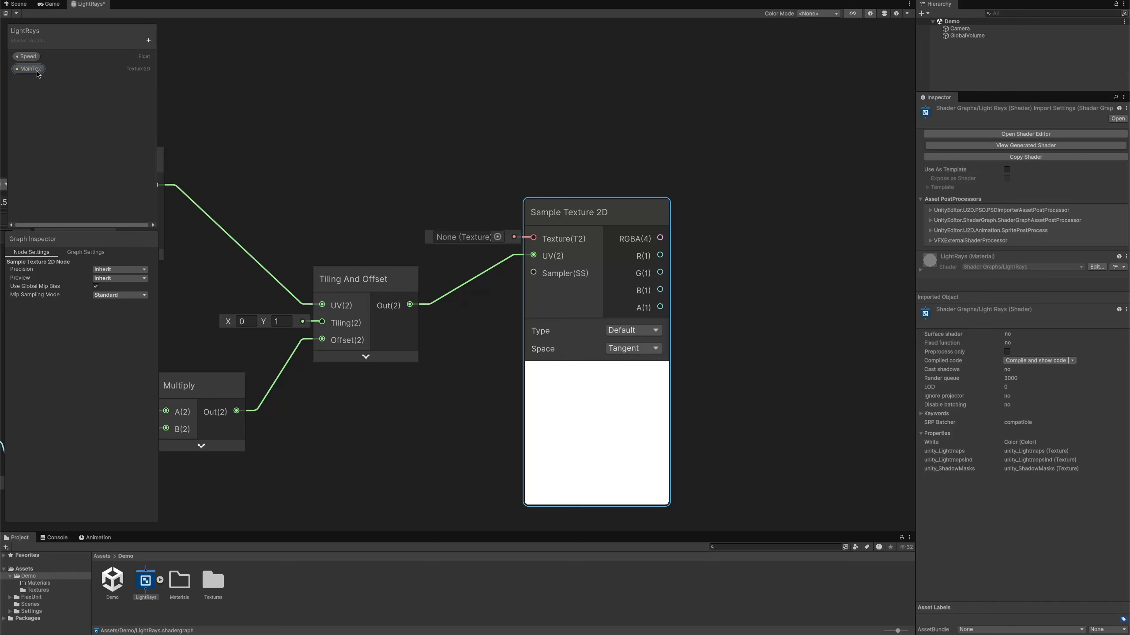
left_click_drag(38, 72, 41, 56)
Assign the Noise texture as MainTex's default value and connect a MainTex node to Sample Texture 2D's Texture input
double_click(215, 576)
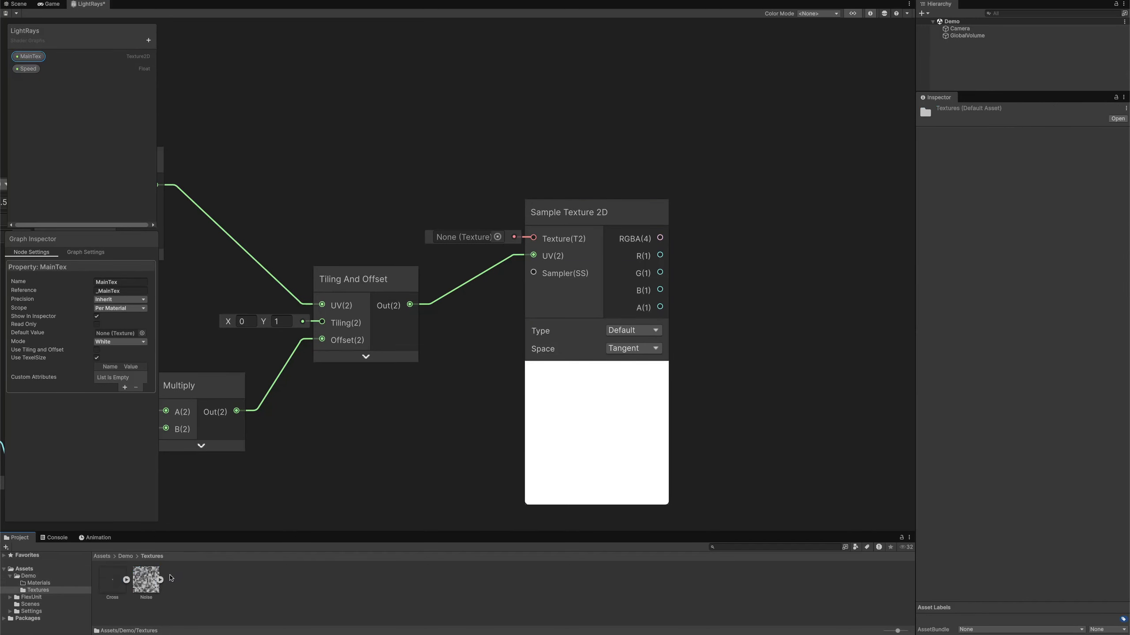
left_click(150, 577)
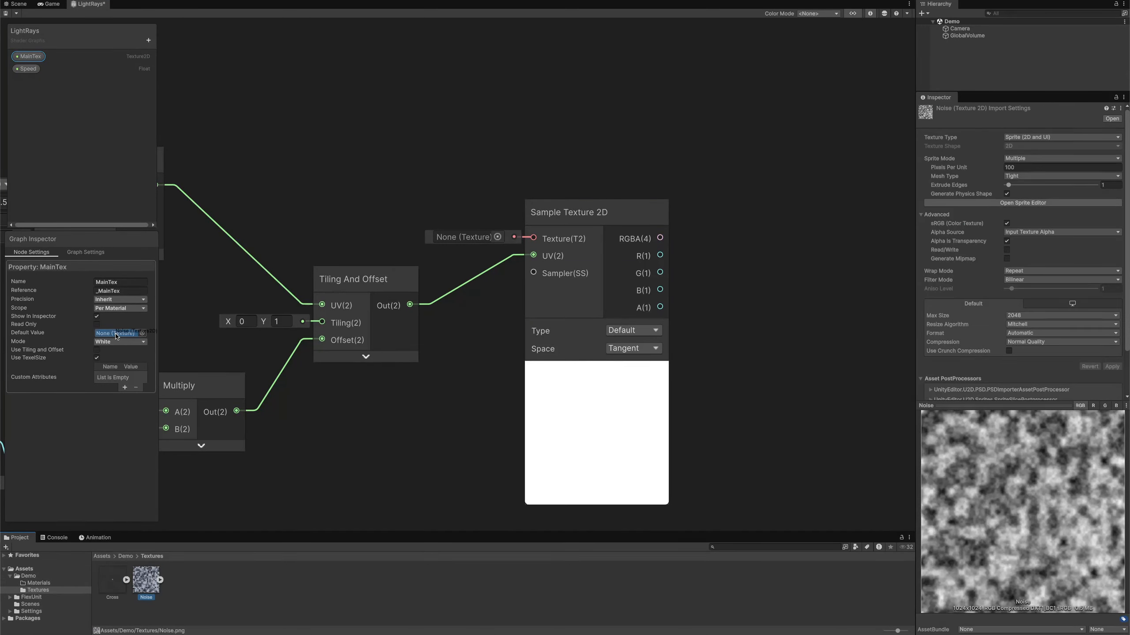
left_click_drag(196, 144, 337, 189)
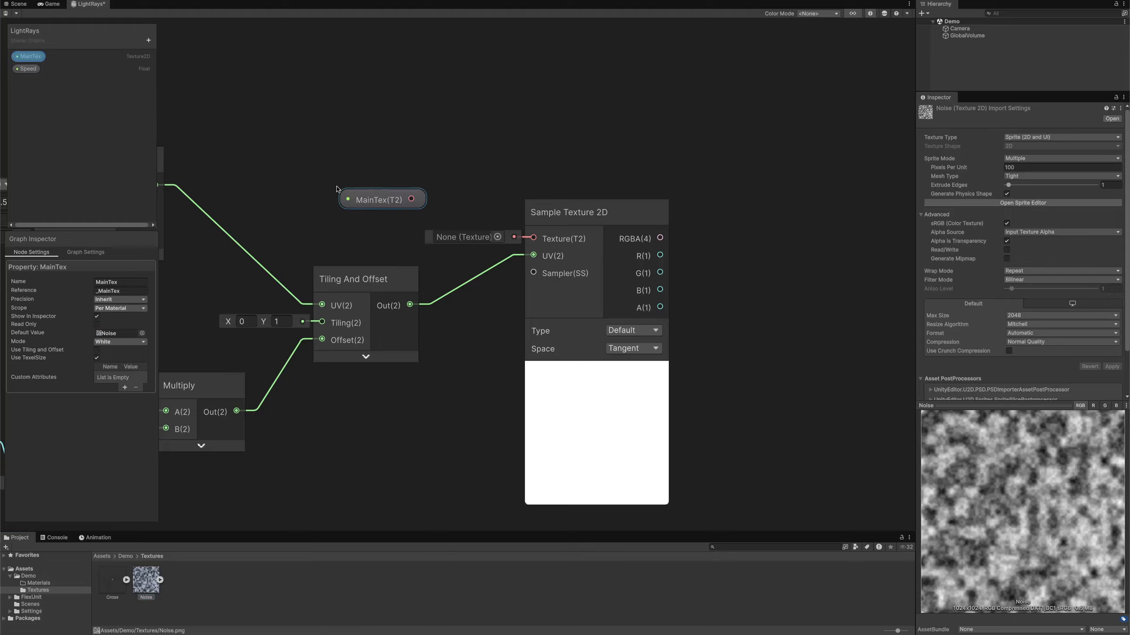
left_click_drag(410, 200, 533, 238)
Reposition the Sample Texture 2D node and feed its R output into input A of a new Power node
left_click_drag(643, 249, 592, 254)
key("space")
type("pow")
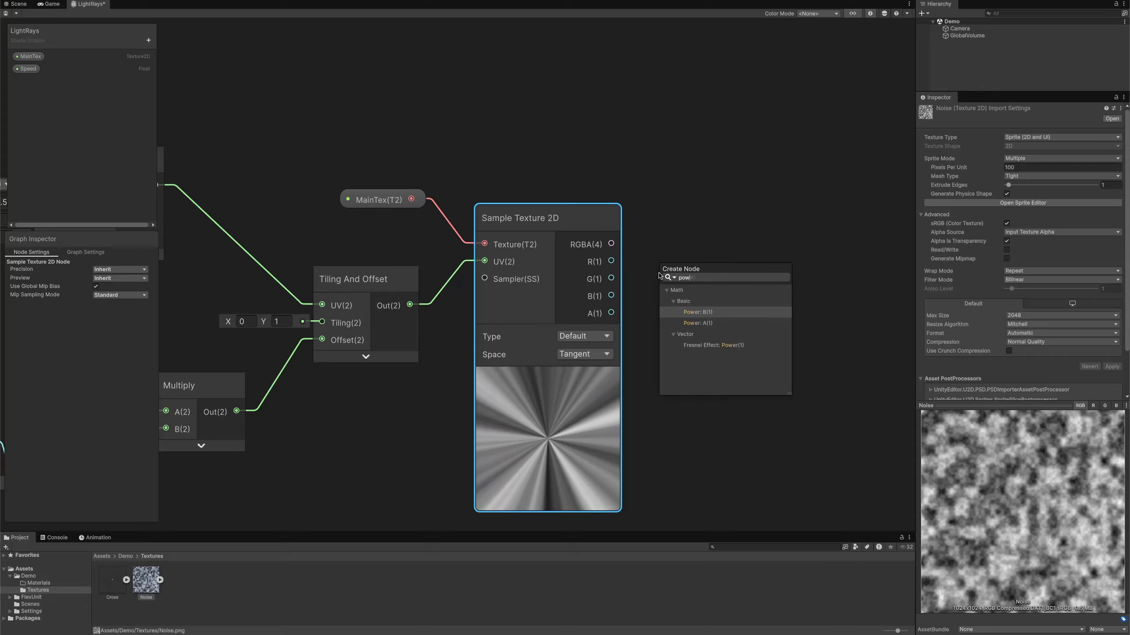
key("Down")
key("Return")
Move the Vertex and Fragment blocks far to the right of the node chain and shift the Power node away from Sample Texture 2D
scroll(659, 276, "down", 2)
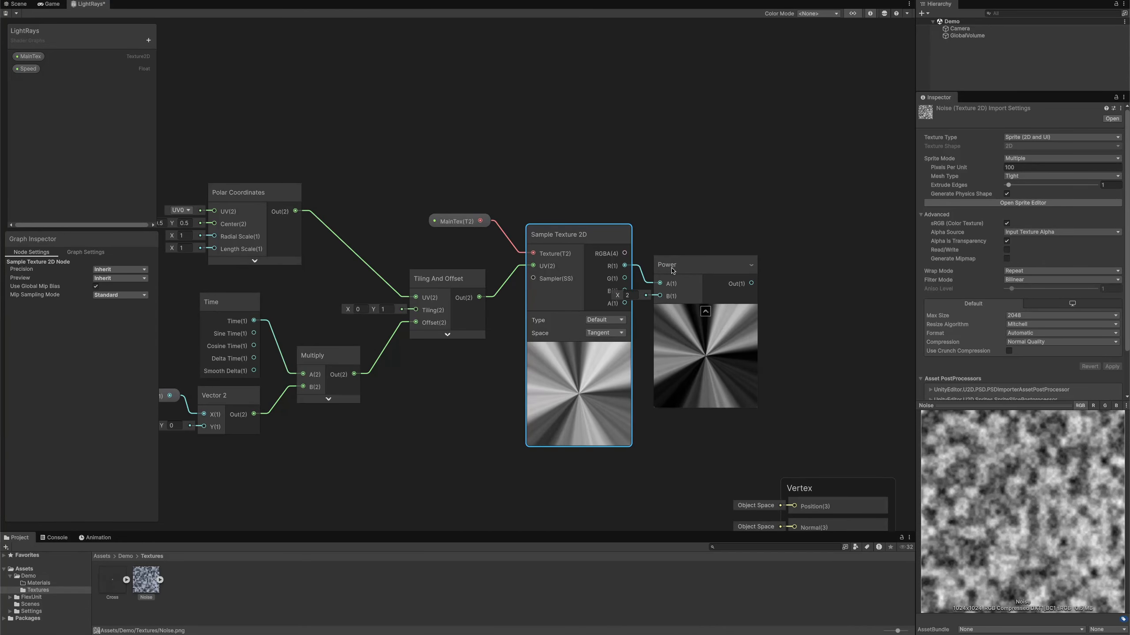
middle_click_drag(711, 229, 412, 163)
scroll(469, 178, "down", 3)
middle_click_drag(543, 263, 529, 253)
left_click_drag(556, 442, 809, 239)
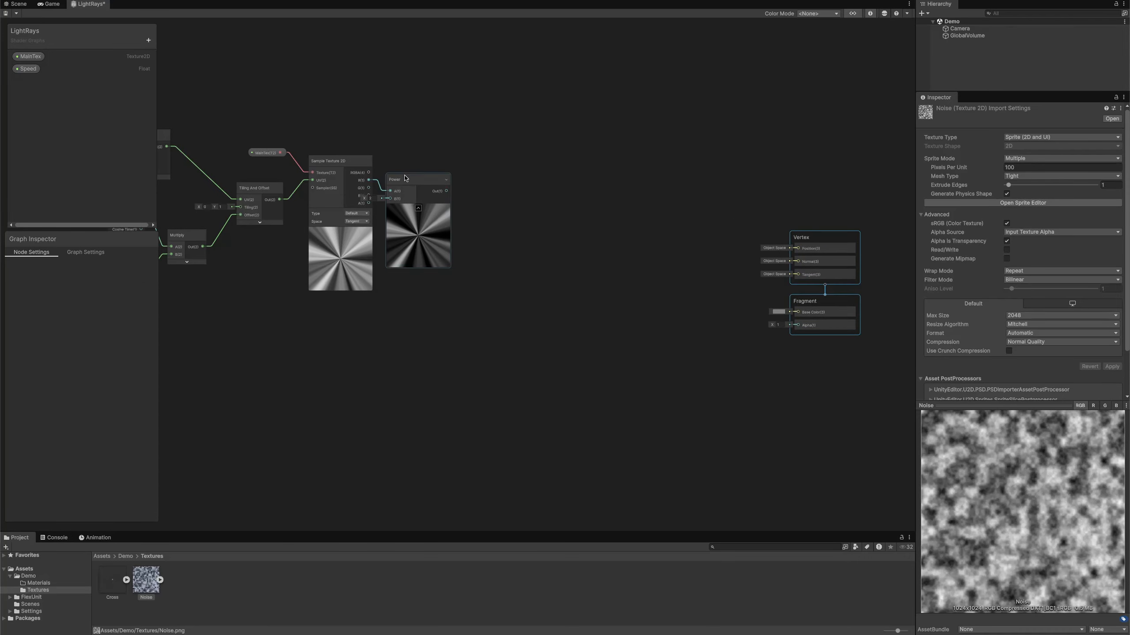
left_click_drag(414, 183, 459, 217)
Create a Float property named TextureContrast with default value 0.5 and connect it to the Power node's B input
left_click(149, 39)
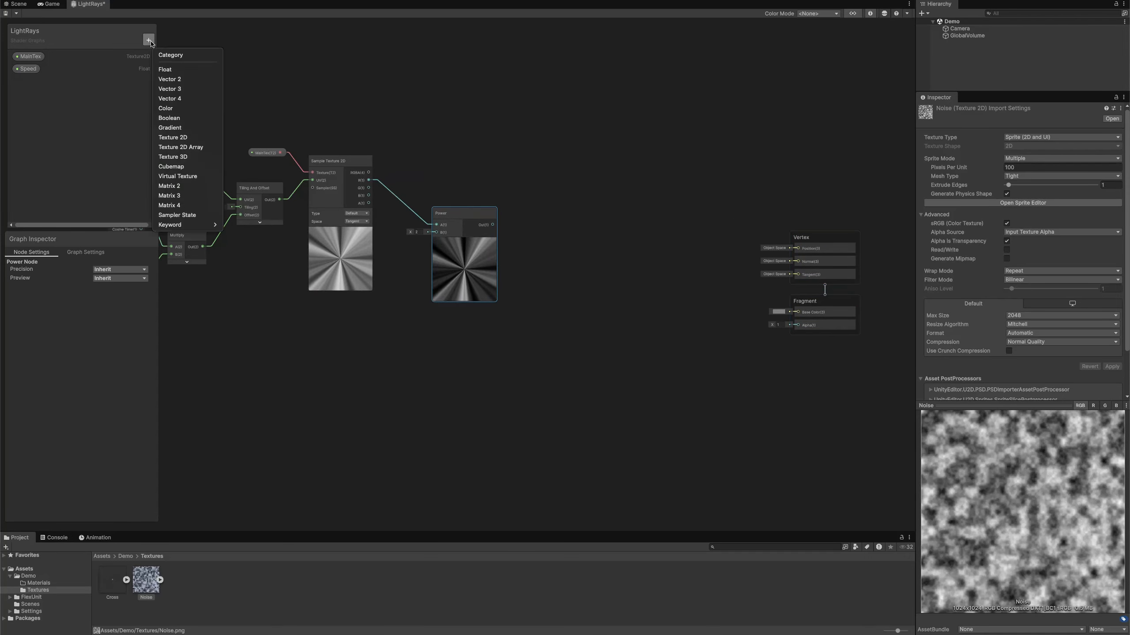
left_click(164, 70)
type("TextureContrast")
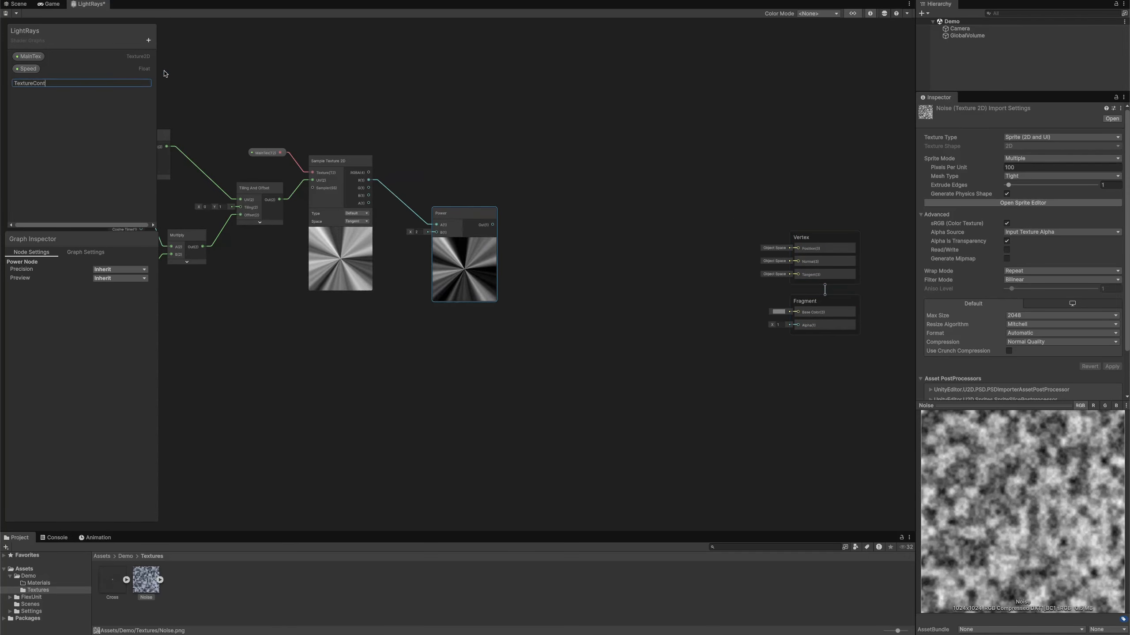
key("Return")
left_click(39, 81)
left_click(124, 342)
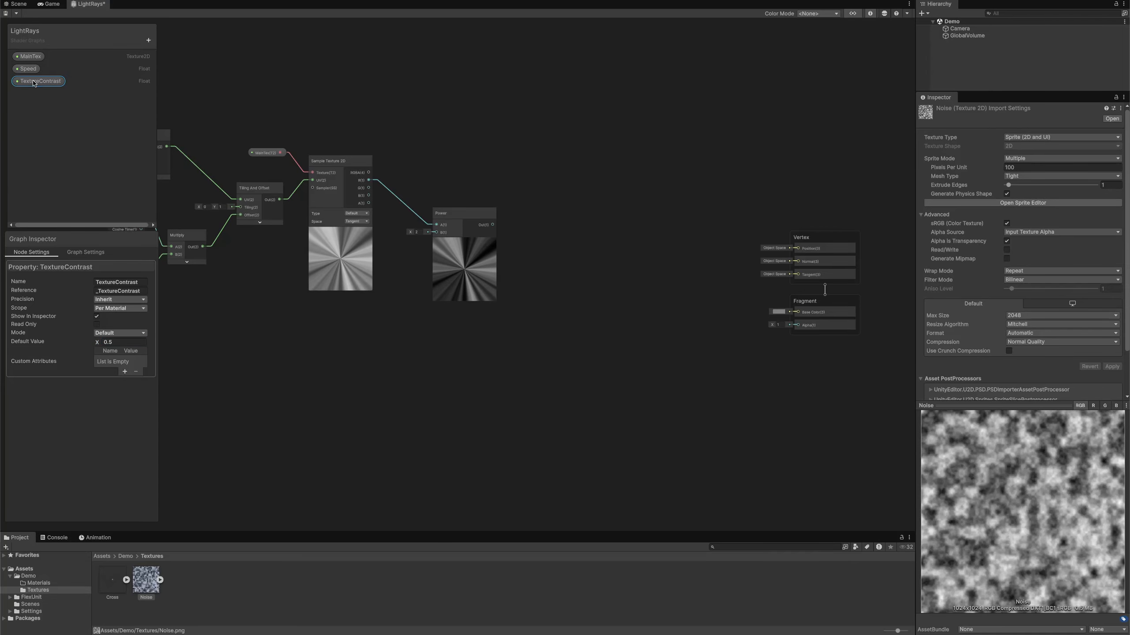
left_click_drag(39, 81, 425, 232)
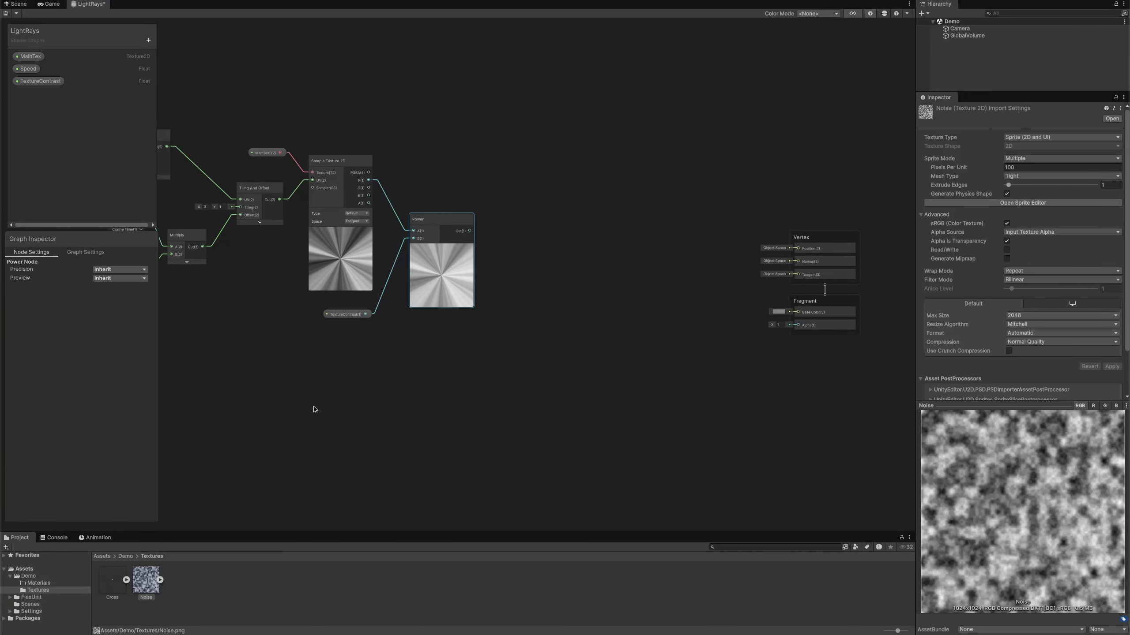
Add a second Tiling And Offset node in an empty area of the graph
middle_click_drag(316, 409, 475, 193)
scroll(464, 368, "up", 5)
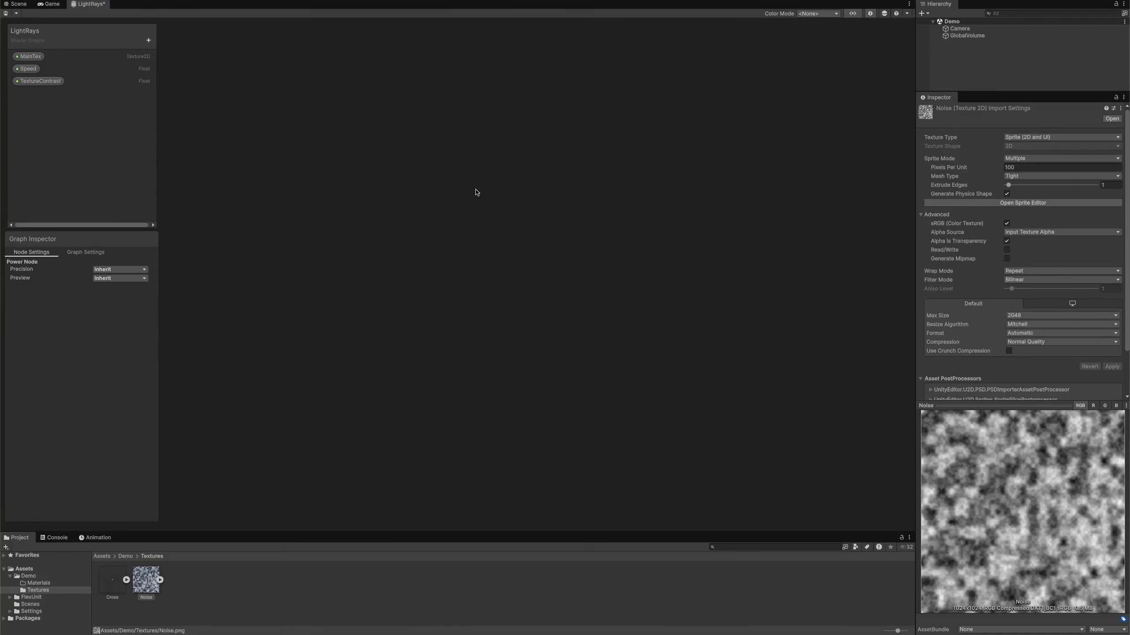
left_click(328, 156)
key("space")
type("til")
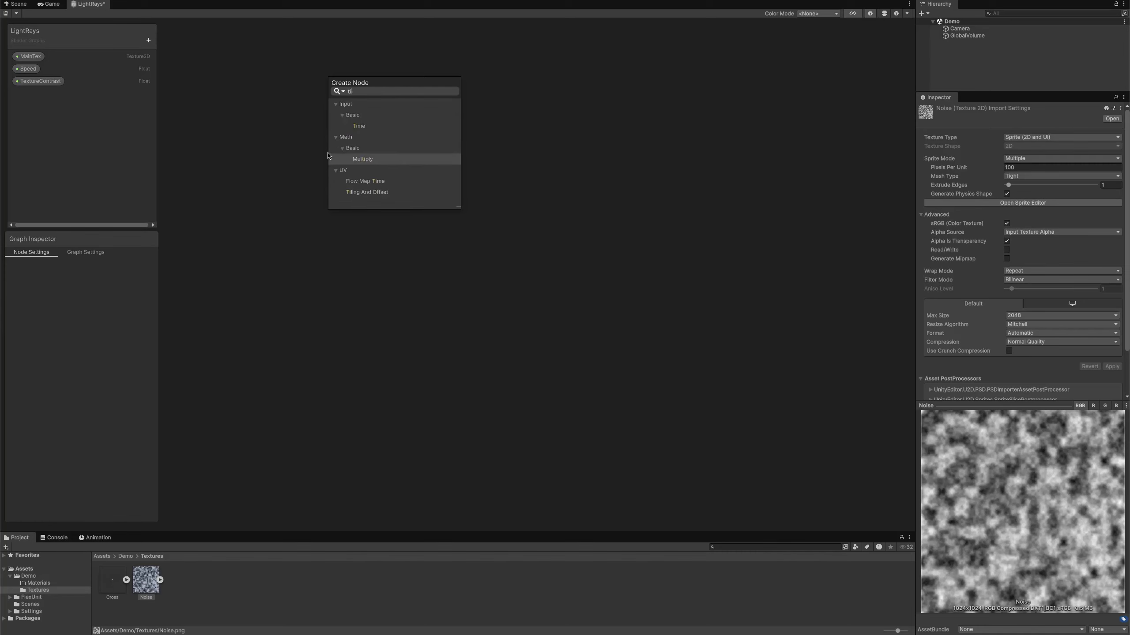
key("Return")
Collapse the new Tiling And Offset node's preview and feed its output into input A of a new Distance node
left_click_drag(362, 180, 388, 159)
left_click(310, 180)
type("dis")
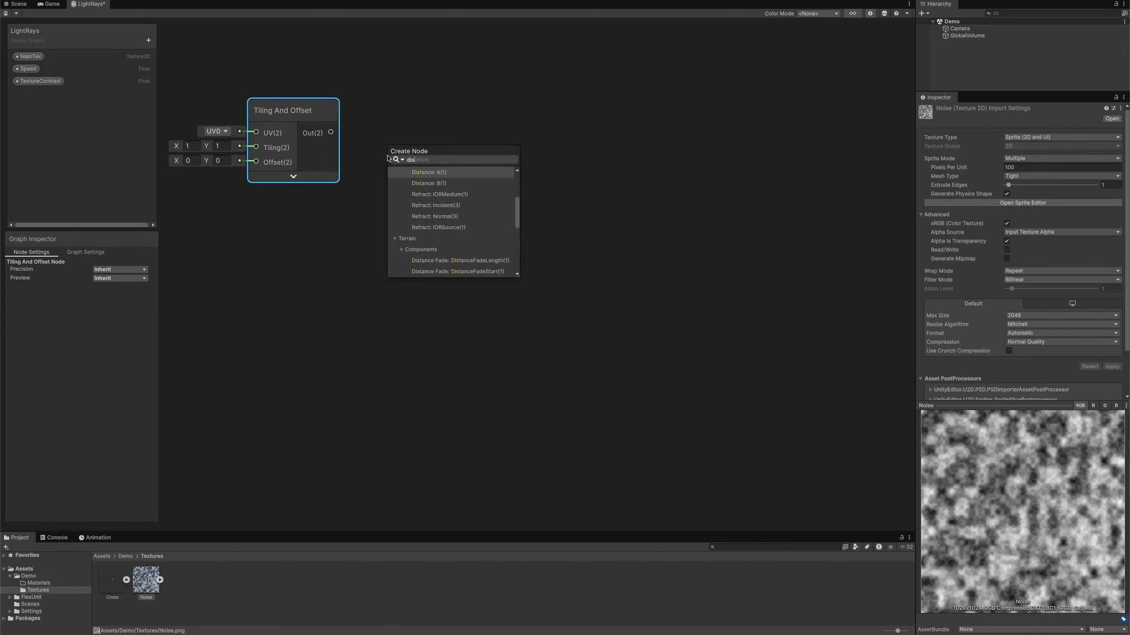
key("Return")
Set the Distance node's B input to X 0.5 and Y 0.5, and move the node slightly lower
left_click(323, 182)
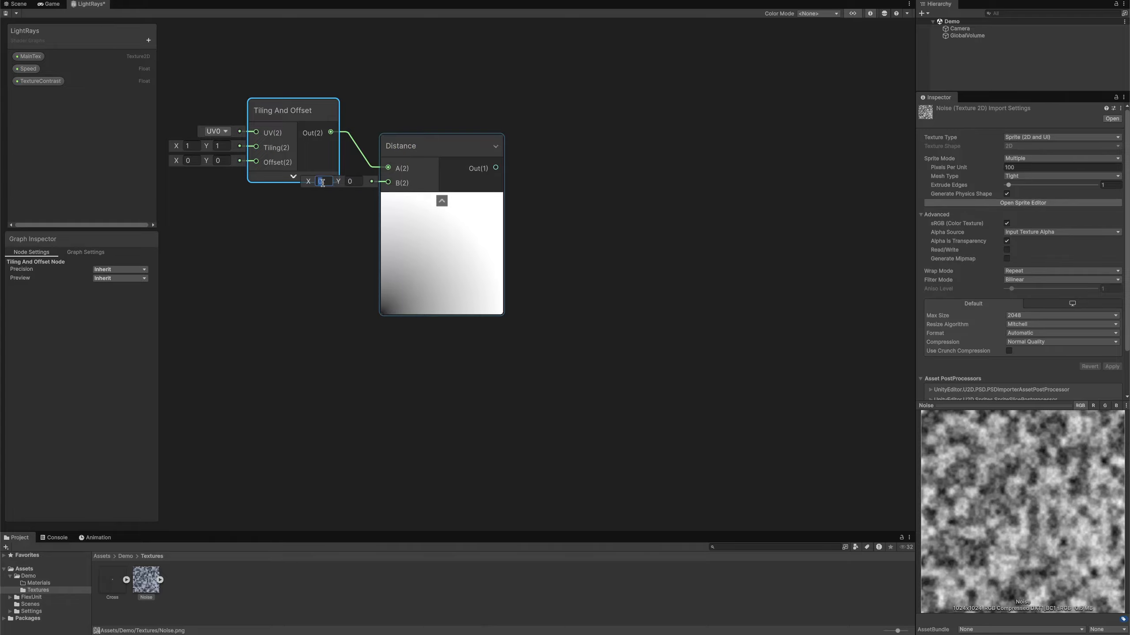
type(".5")
key("Tab")
type(".5")
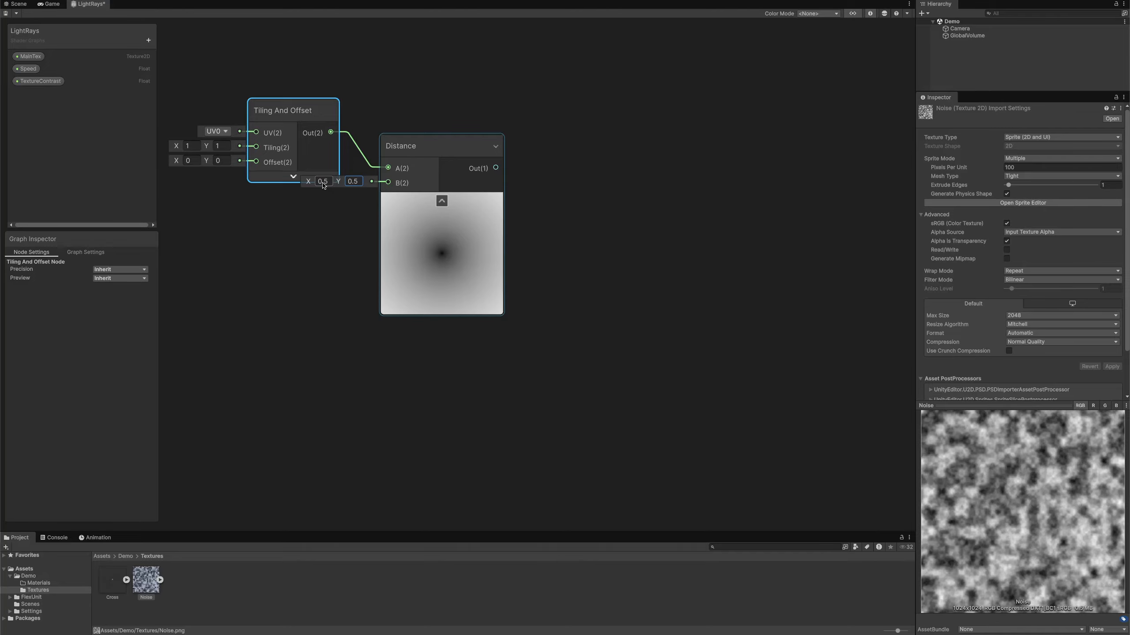
left_click_drag(418, 145, 428, 173)
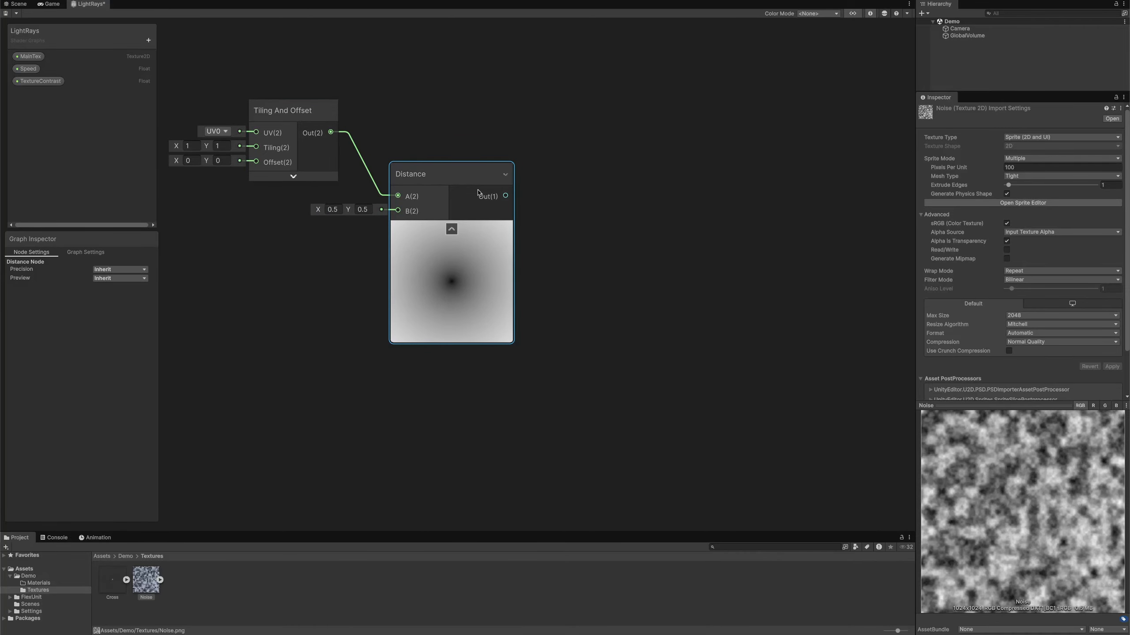
Connect the Distance output to a new One Minus node and collapse that node's preview
left_click_drag(505, 196, 589, 128)
type("one minus")
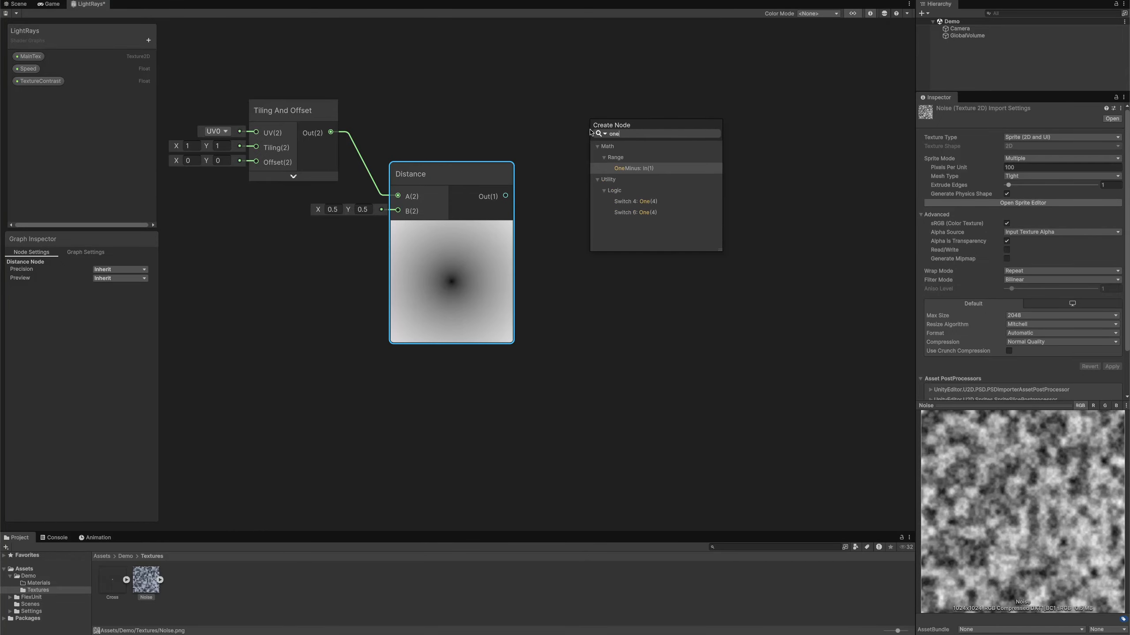
key("Return")
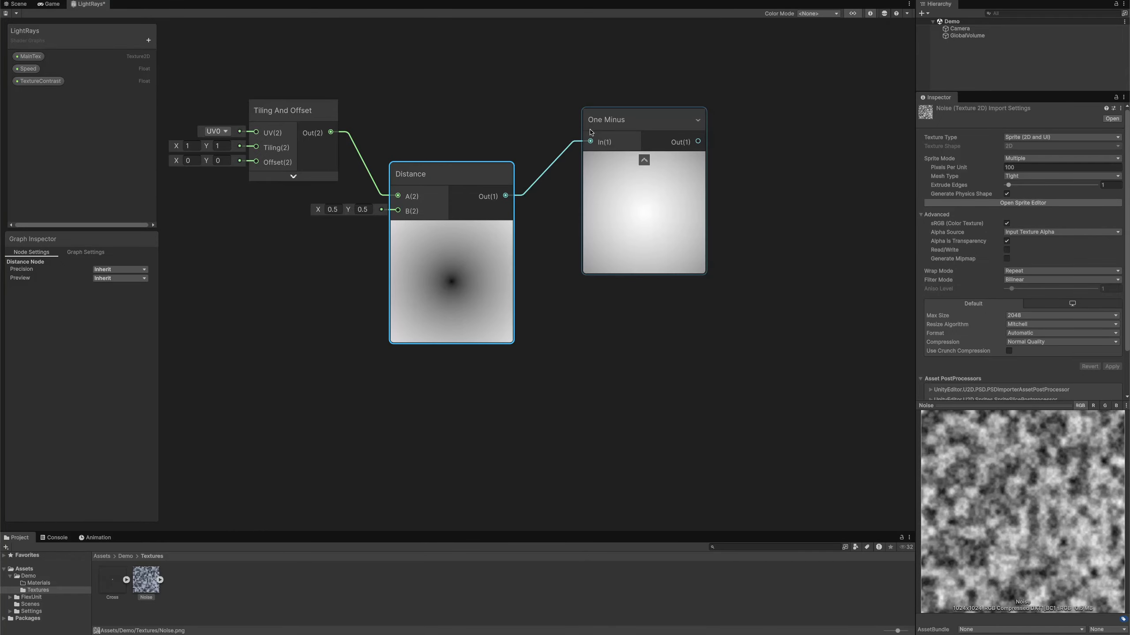
left_click(644, 161)
Feed the One Minus output into the FadeValue input of a new Fade Transition node and place it beside One Minus
middle_click_drag(684, 169, 519, 174)
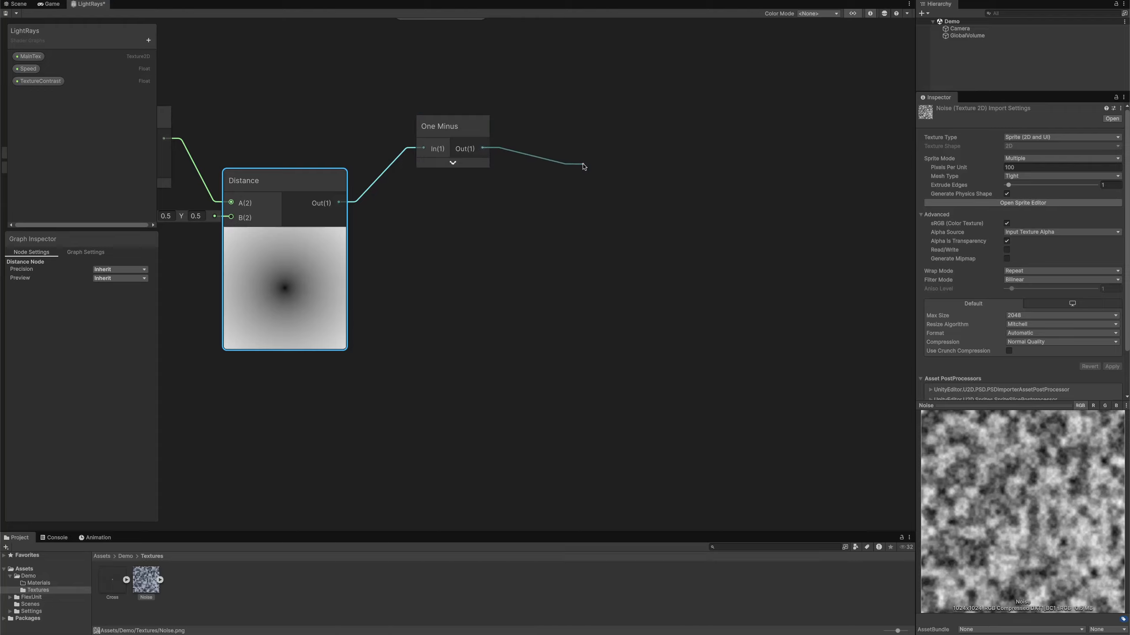
left_click_drag(584, 166, 584, 167)
type("fade")
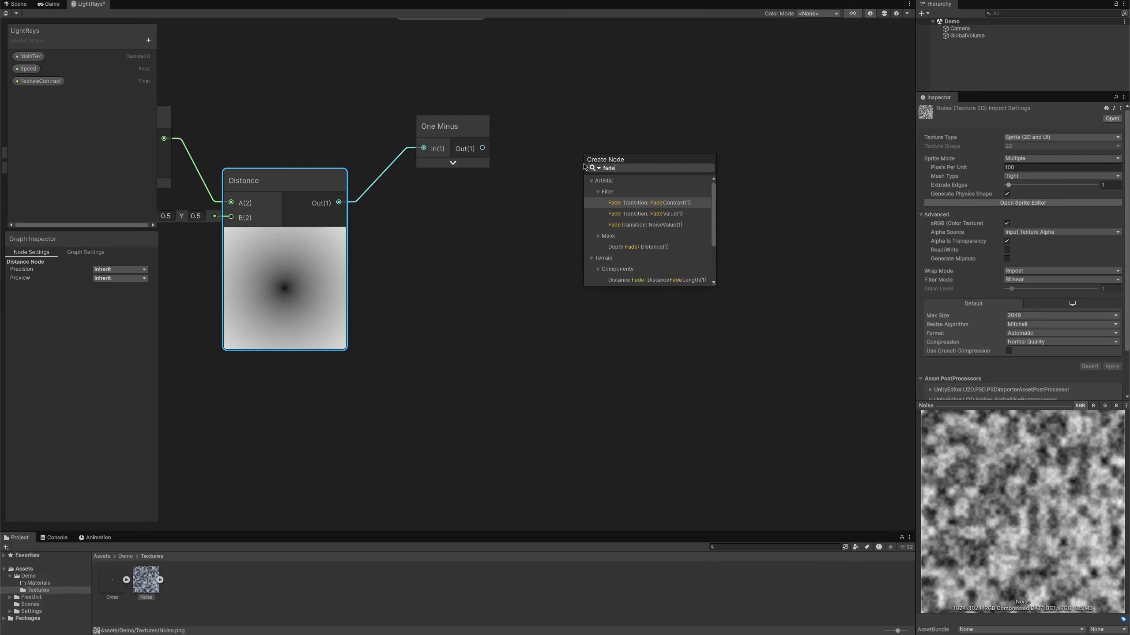
left_click(632, 213)
left_click_drag(621, 149, 611, 119)
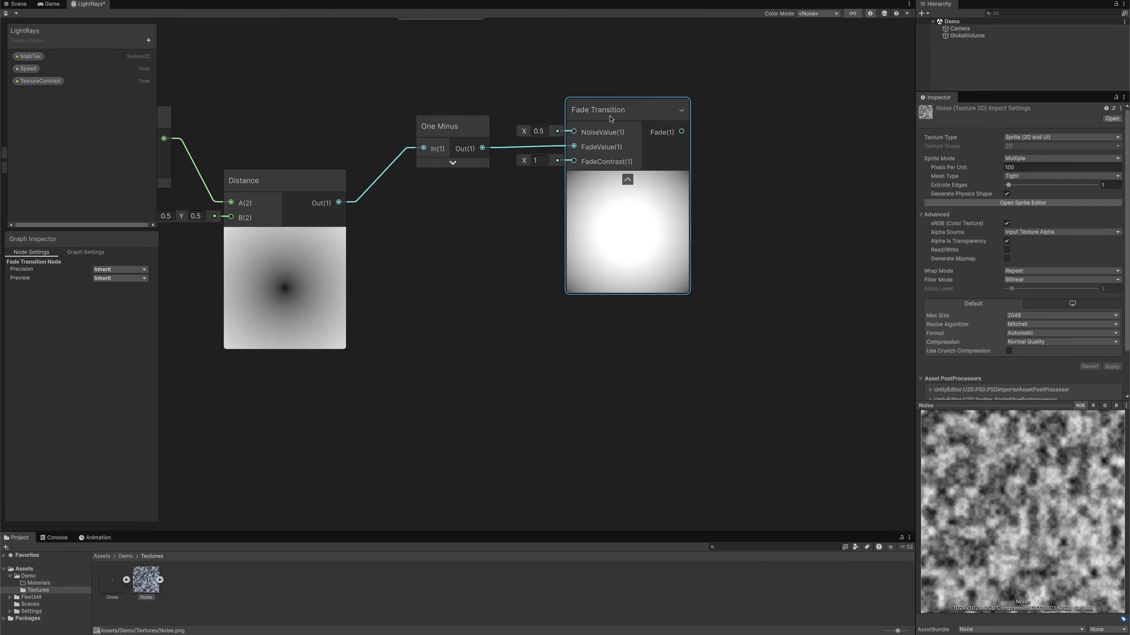
Create a Float property named RaysFade with default value 0.1 and connect it to Fade Transition's NoiseValue input
left_click(148, 40)
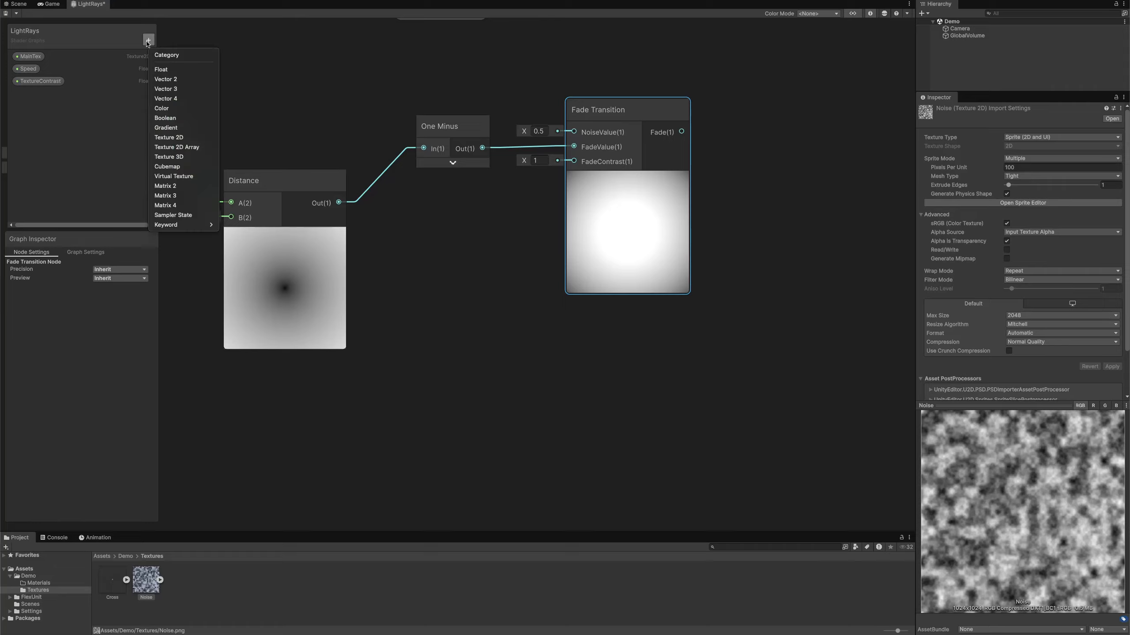
left_click(161, 70)
key("Return")
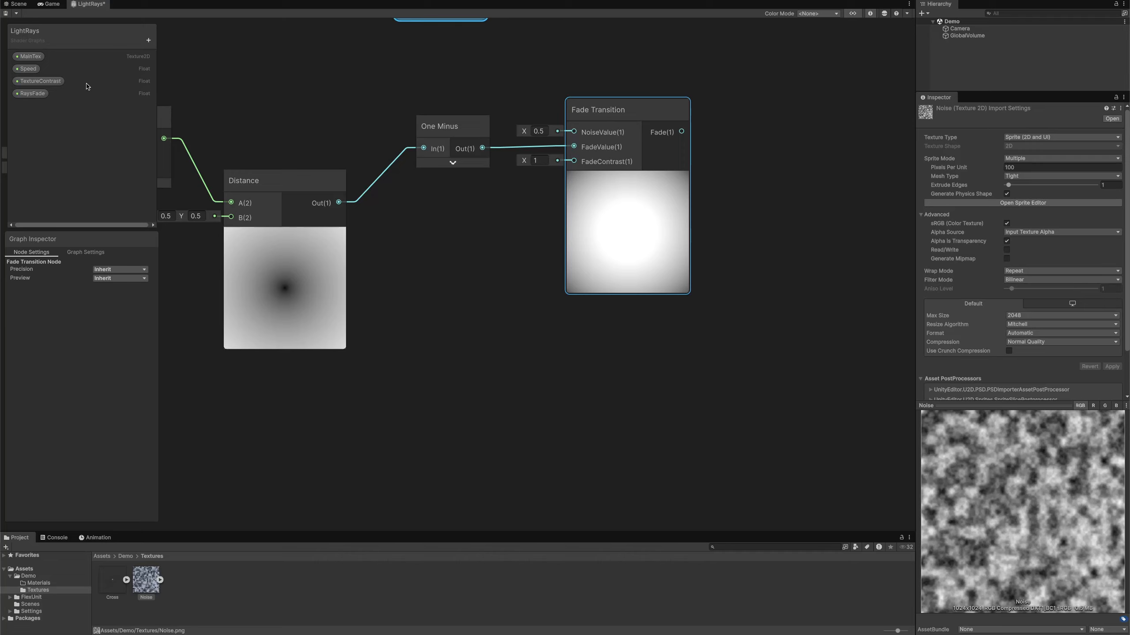
left_click(32, 95)
type(".1")
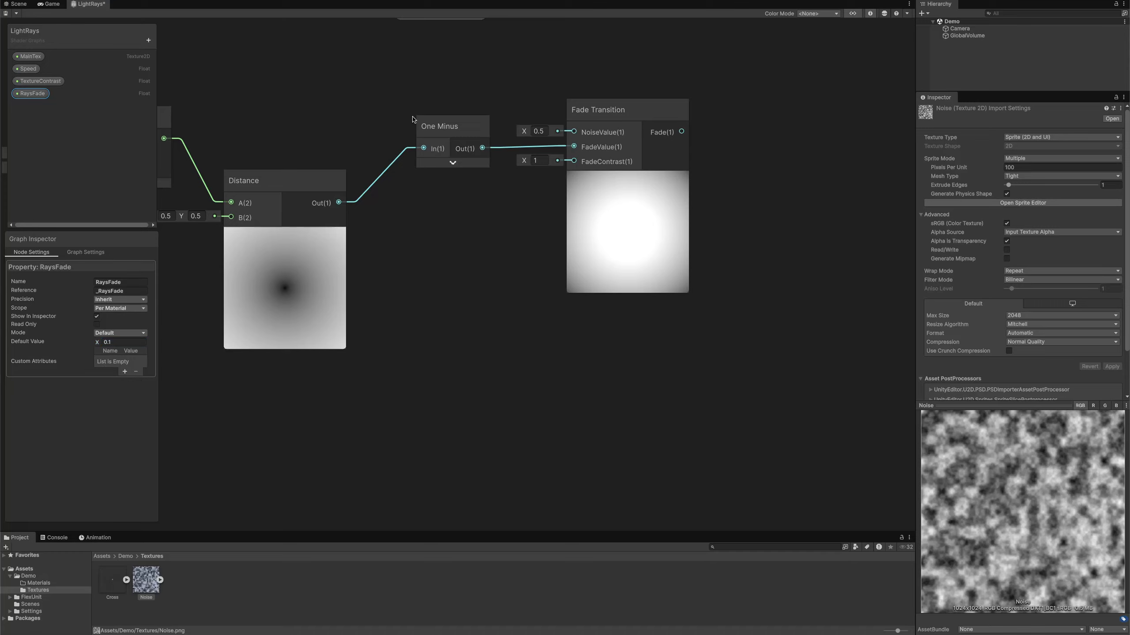
left_click_drag(412, 119, 431, 88)
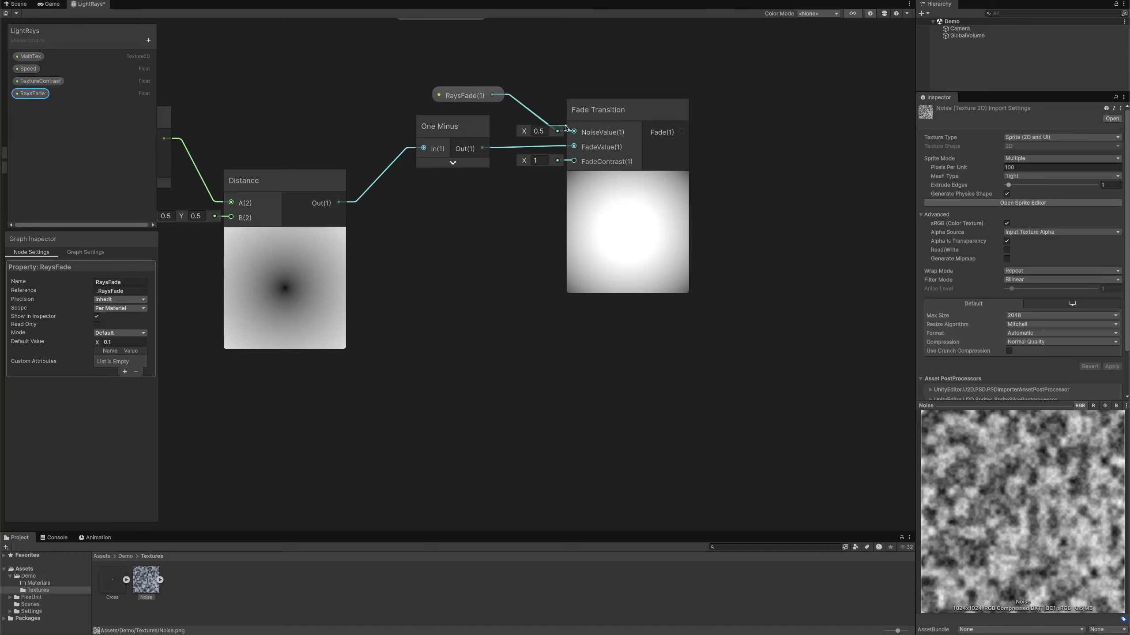
left_click_drag(565, 128, 565, 128)
Create a Float property named RaysContrast with default value 1.2 and connect it to Fade Transition's FadeContrast input
left_click(149, 41)
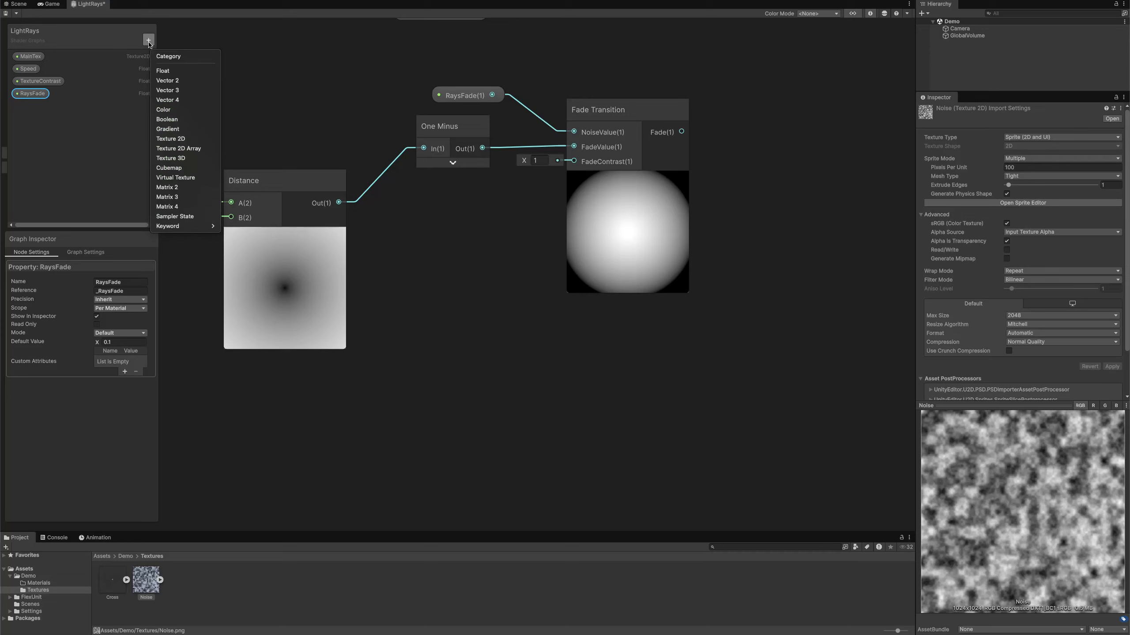
left_click(164, 70)
type("RaysContrast")
key("Return")
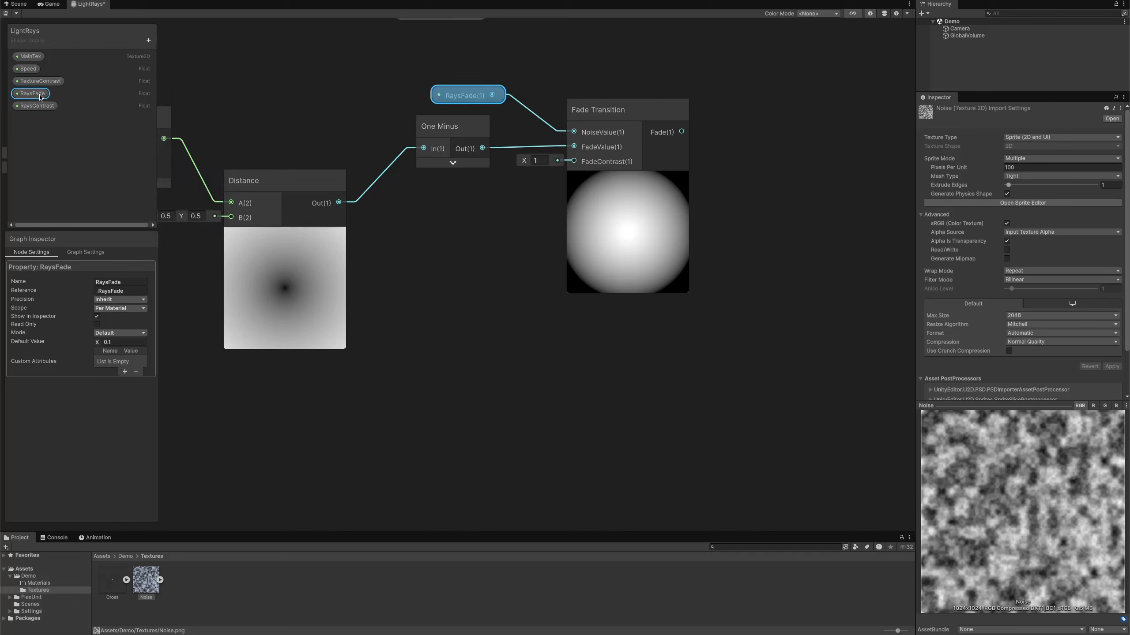
left_click(35, 106)
type("1.2")
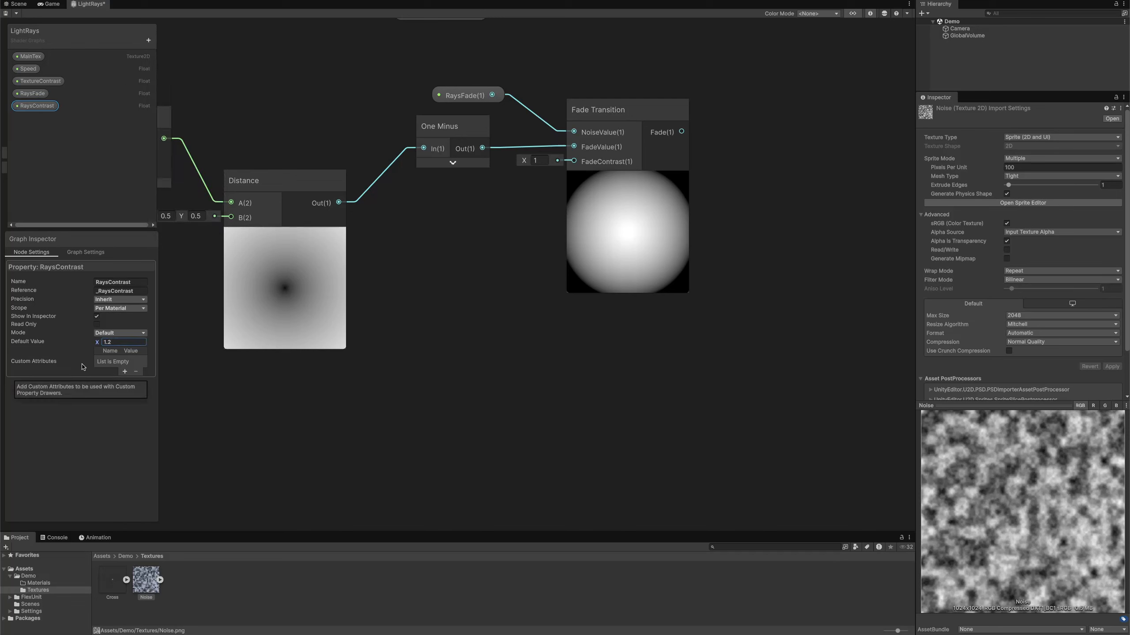
left_click_drag(36, 105, 420, 203)
left_click_drag(494, 211, 560, 173)
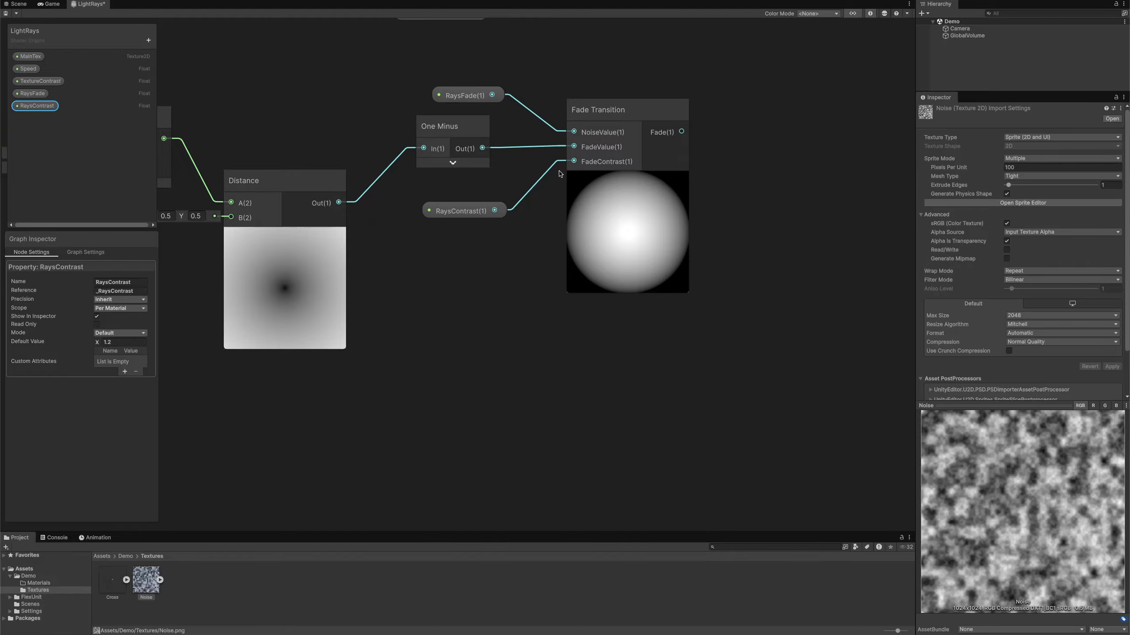
Branch the Distance output into a second One Minus node below the RaysContrast node
middle_click_drag(503, 280, 446, 192)
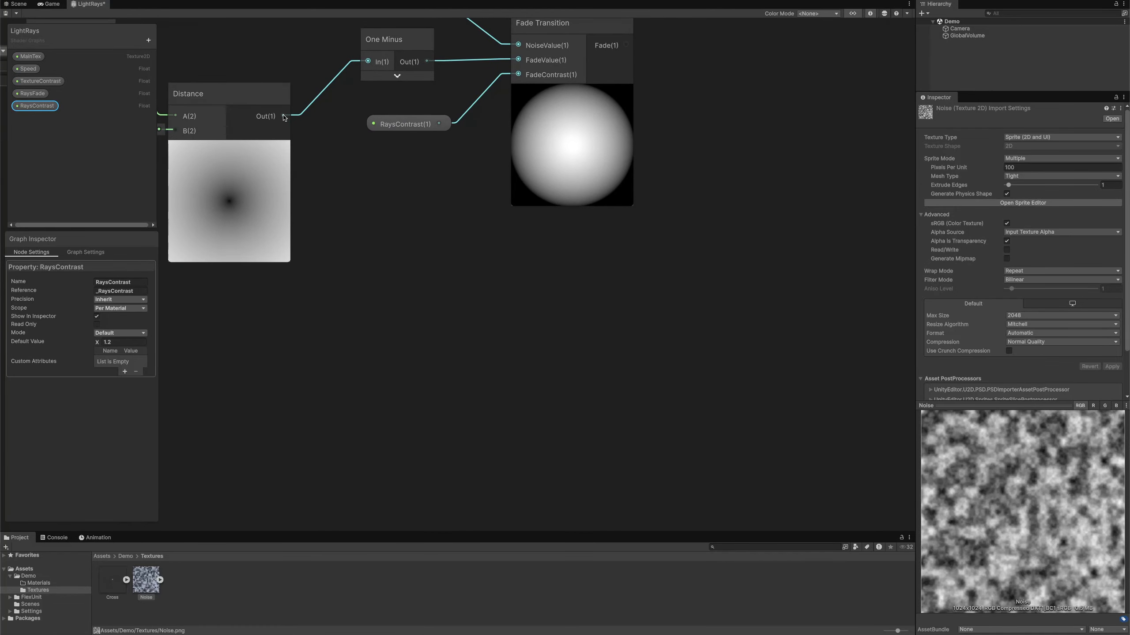
left_click_drag(384, 226, 506, 290)
type("one minus")
key("Return")
Feed the second One Minus output into the FadeValue input of a new Fade Transition node and align both nodes beneath the first pair
type("Fade")
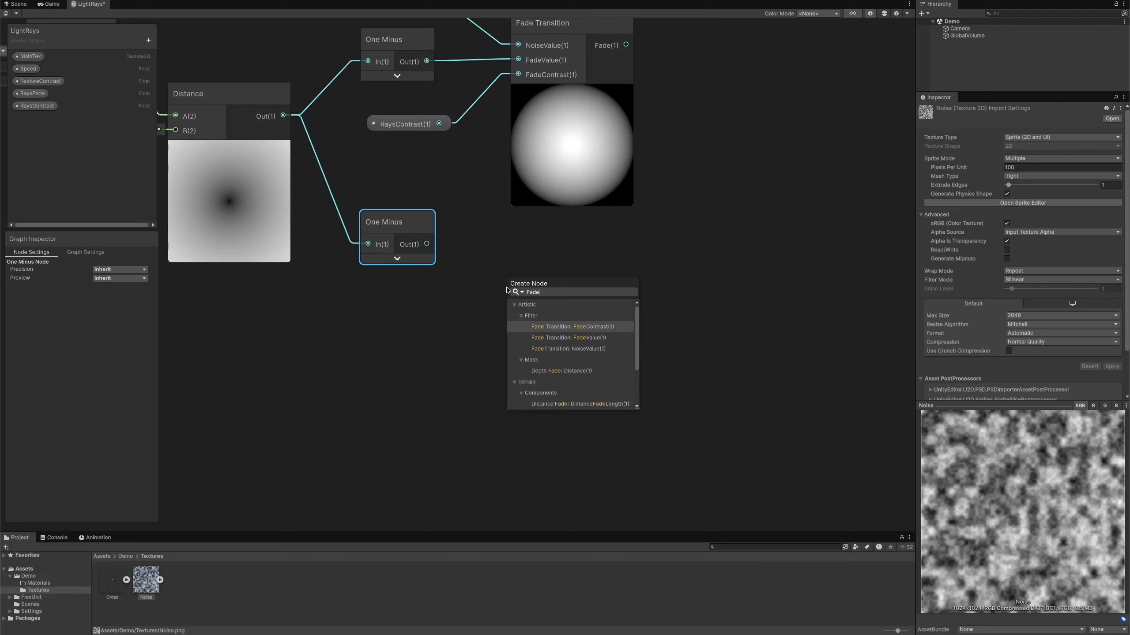
left_click(568, 338)
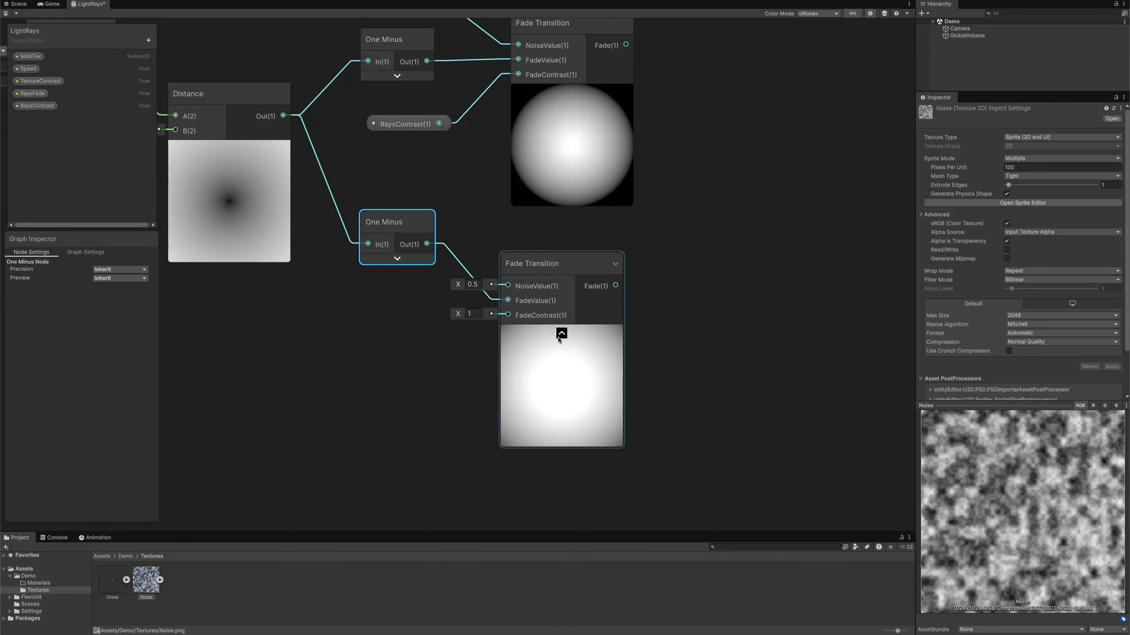
left_click_drag(557, 261, 561, 234)
left_click_drag(396, 224, 387, 247)
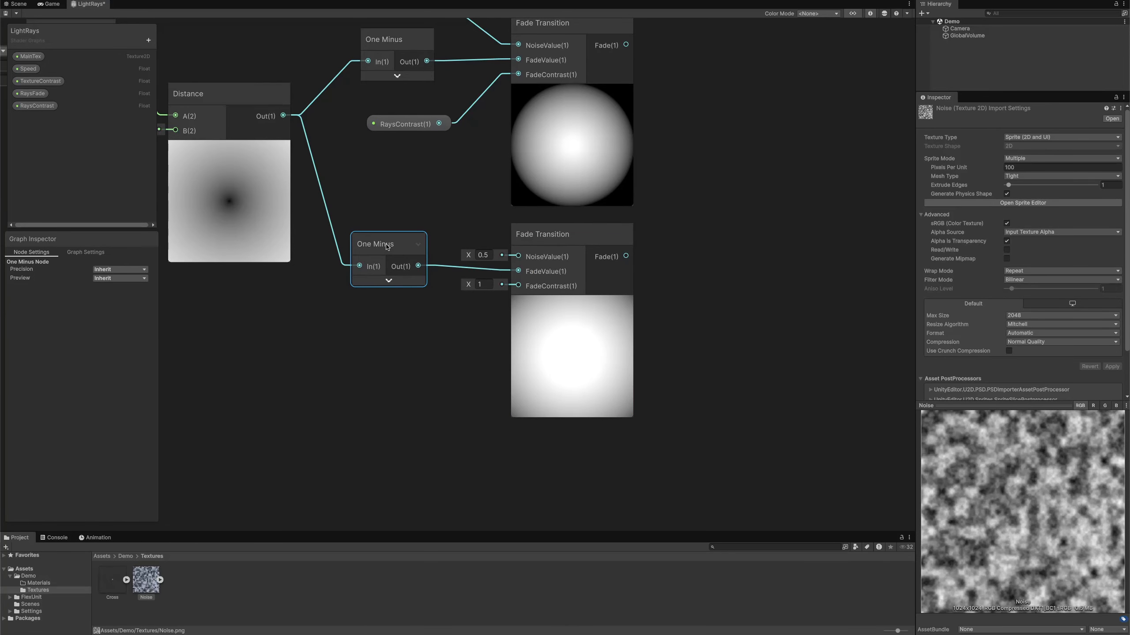
Create a Float property named CoreFade with default value 0.01 and connect it to the lower Fade Transition's NoiseValue input
left_click(149, 40)
left_click(155, 70)
type("CoreFade")
key("Return")
left_click(33, 116)
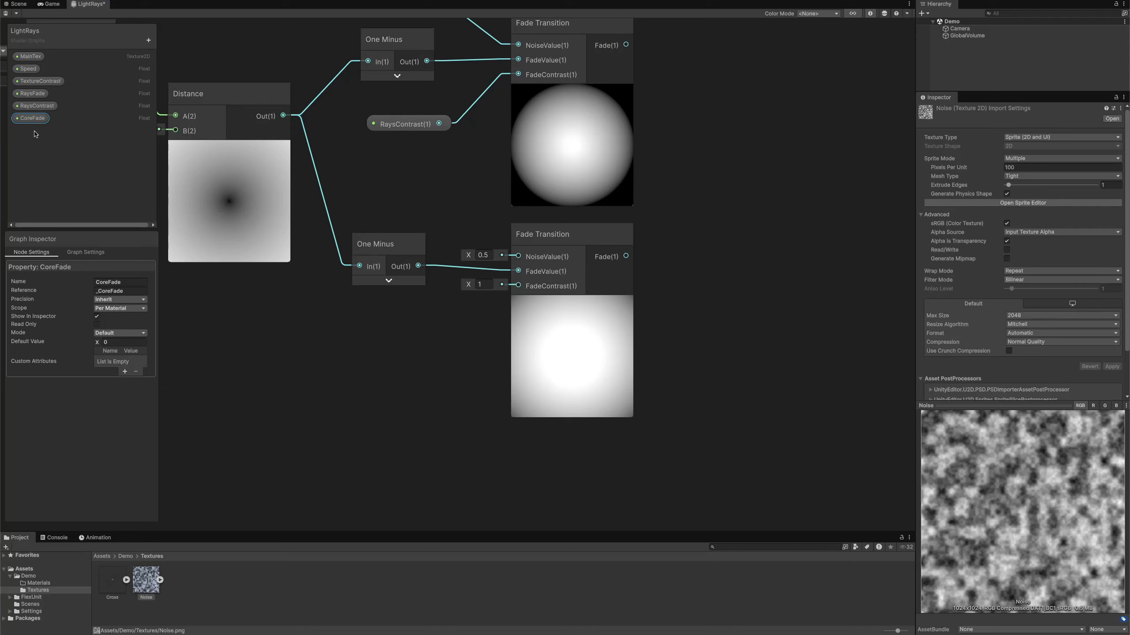
type(".01")
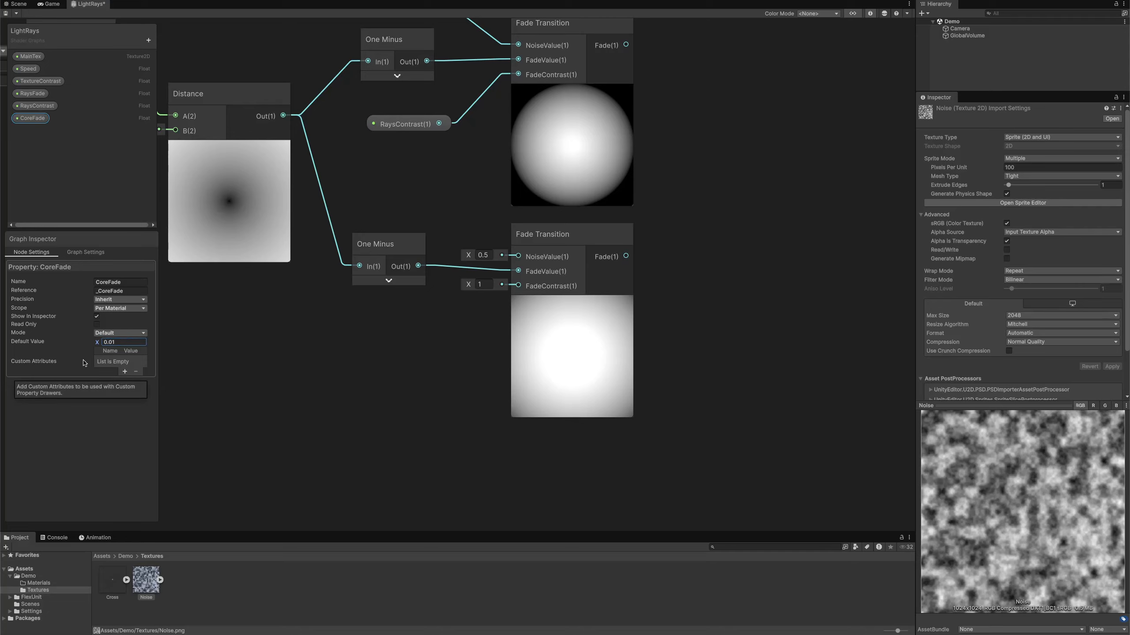
left_click(28, 120)
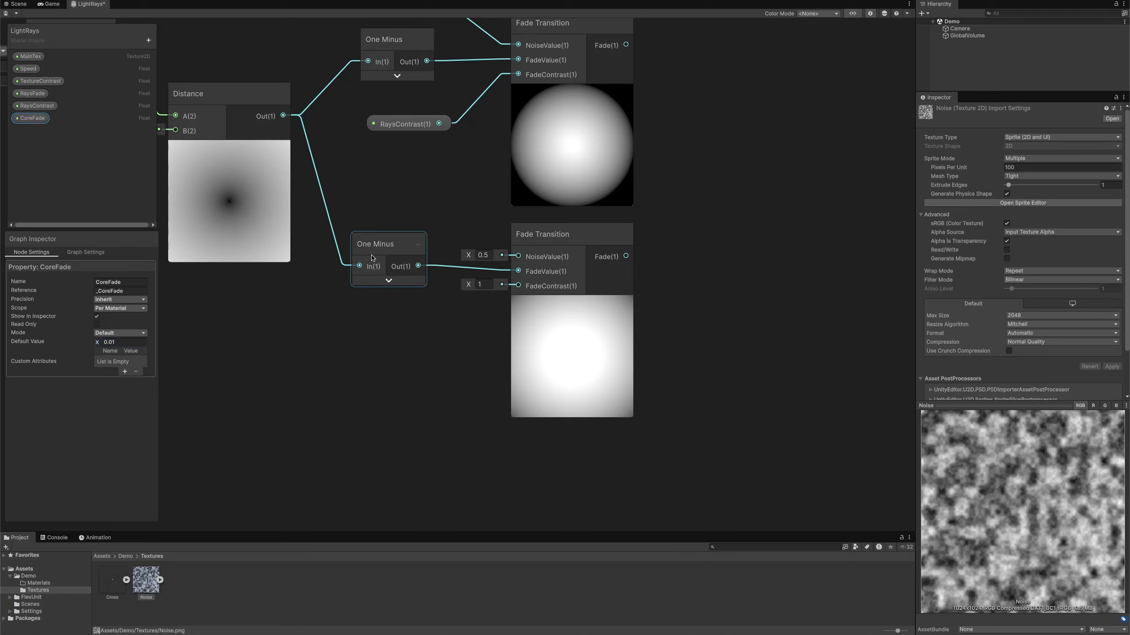
left_click_drag(372, 259, 506, 255)
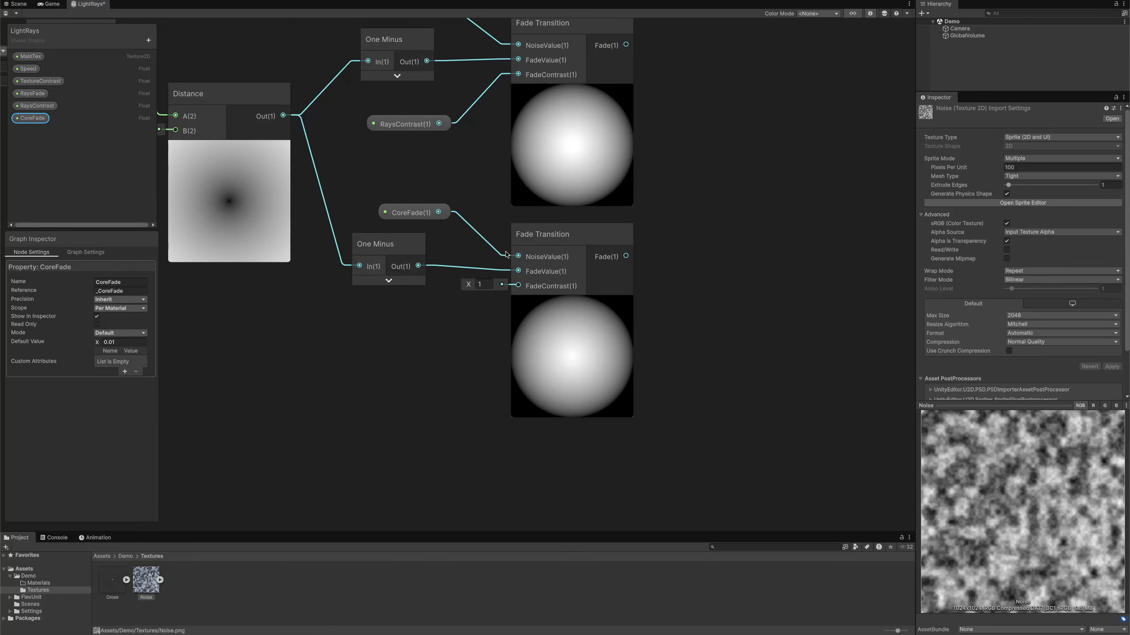
Create a Float property named CoreContrast with default value 20 and connect it to the lower Fade Transition's FadeContrast input
left_click(149, 41)
left_click(164, 70)
type("CoreContrast")
key("Return")
left_click(53, 130)
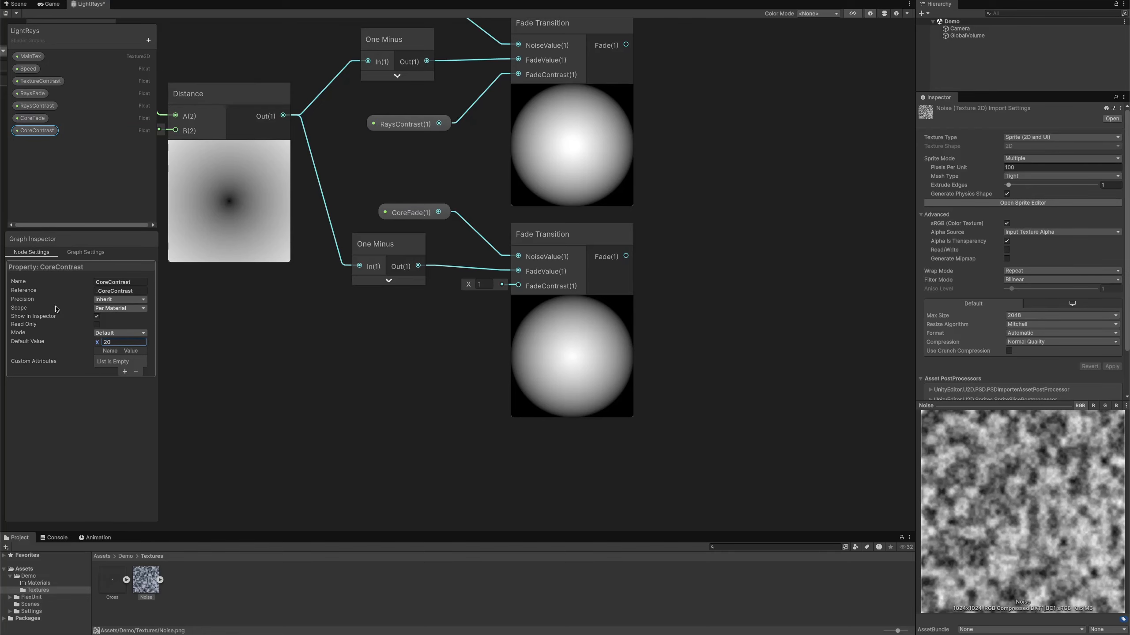
left_click_drag(323, 317, 360, 311)
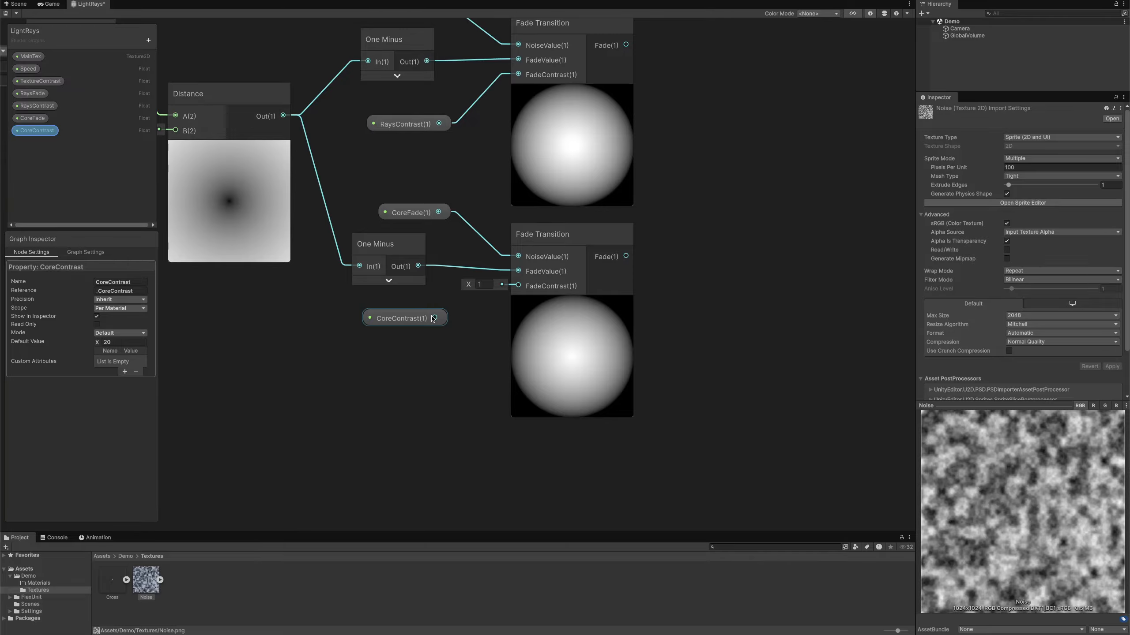
left_click_drag(504, 290, 509, 288)
Add a Multiply node that combines the Power output in A with the upper Fade Transition output in B
scroll(518, 247, "down", 5)
middle_click_drag(636, 190, 434, 267)
key("space")
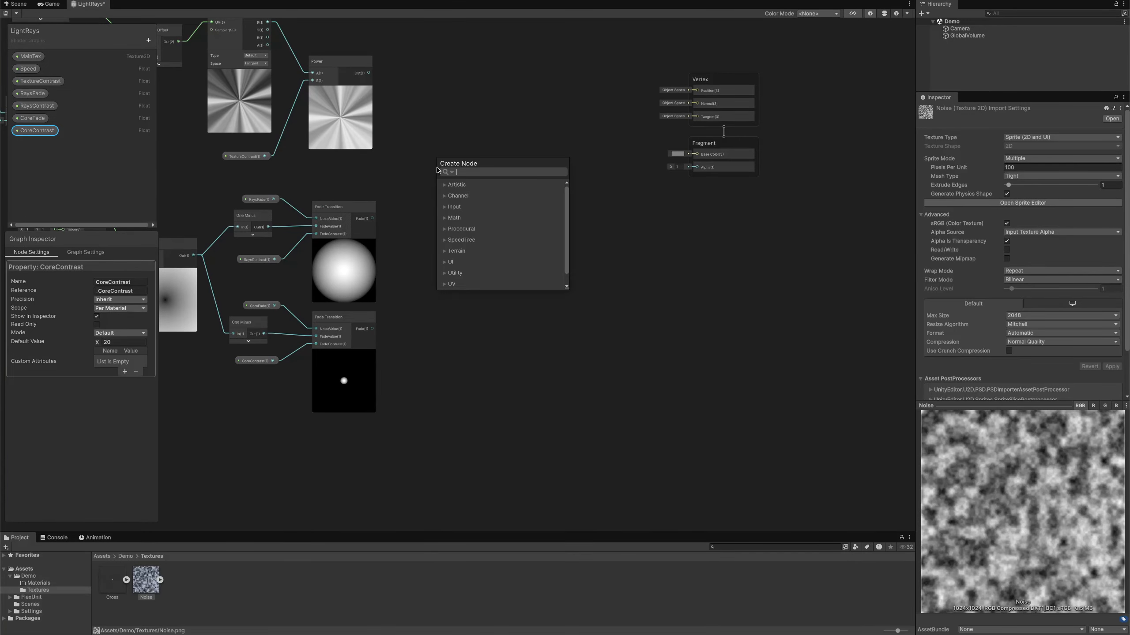
type("mul")
key("Down")
key("Return")
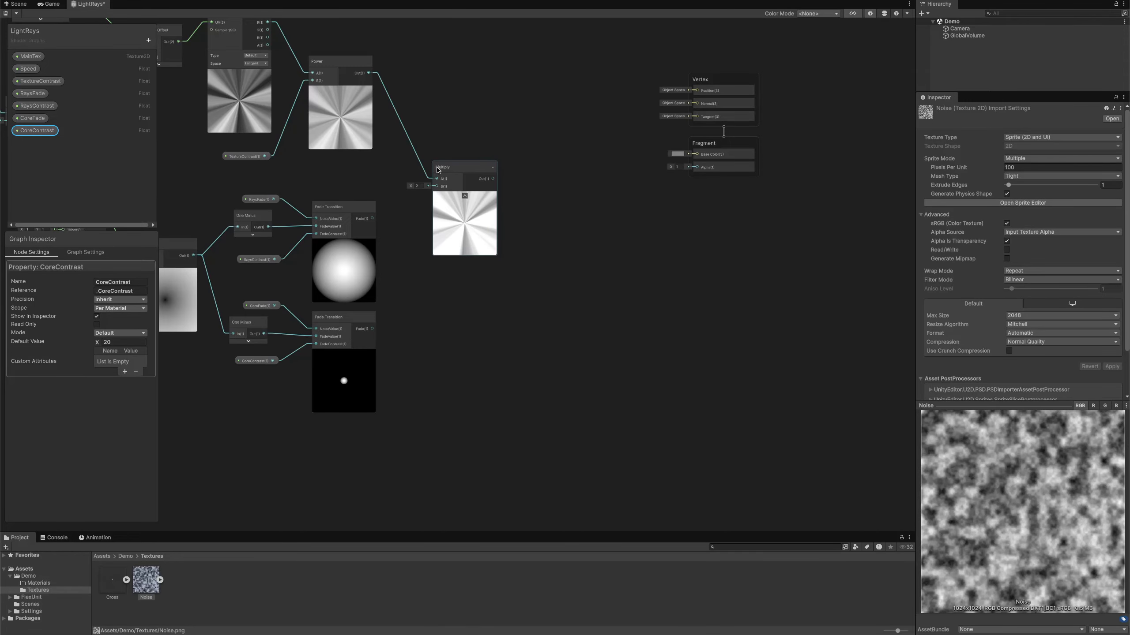
left_click_drag(372, 218, 448, 149)
Add a Blend node beyond Multiply, with the Multiply output as Base and the lower Fade Transition output as Blend
key("space")
type("ble")
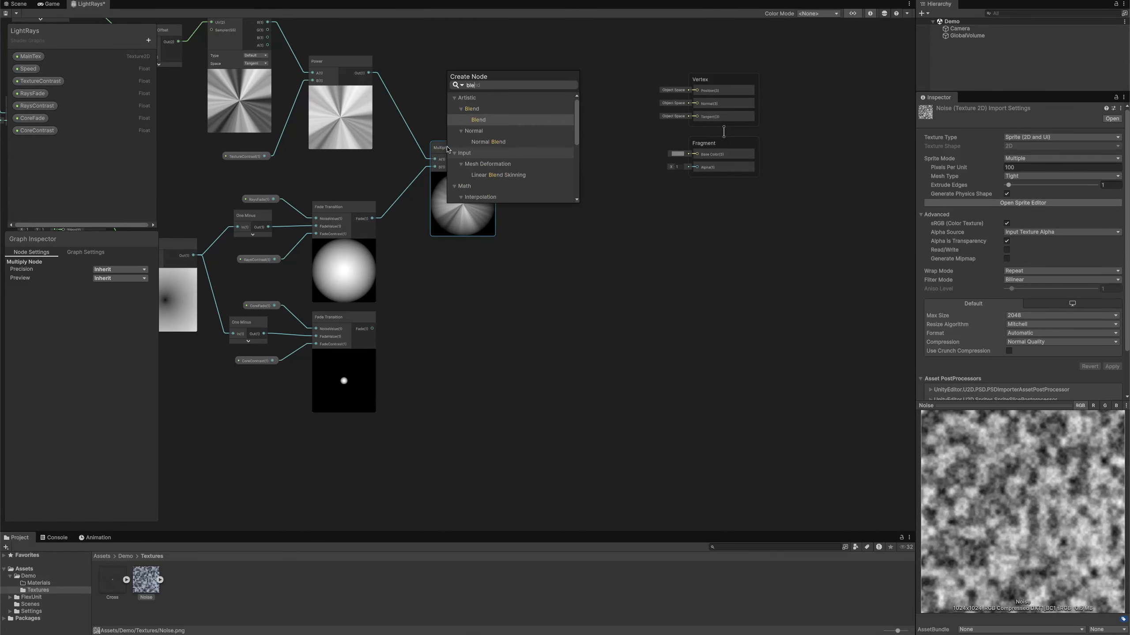
type("nd")
key("Return")
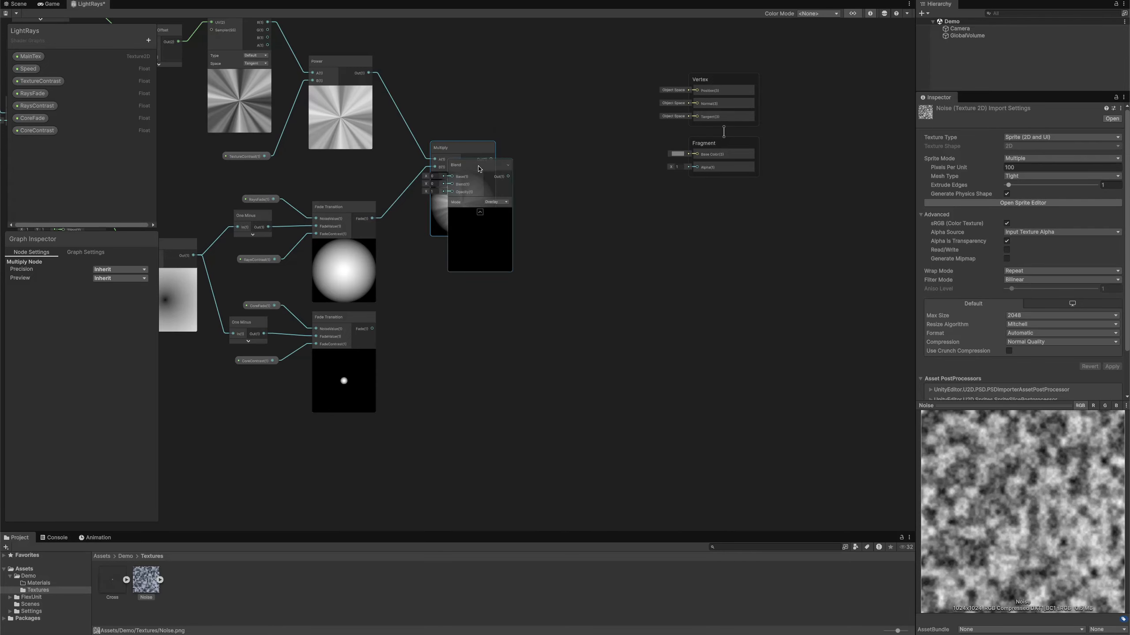
left_click_drag(454, 150, 584, 203)
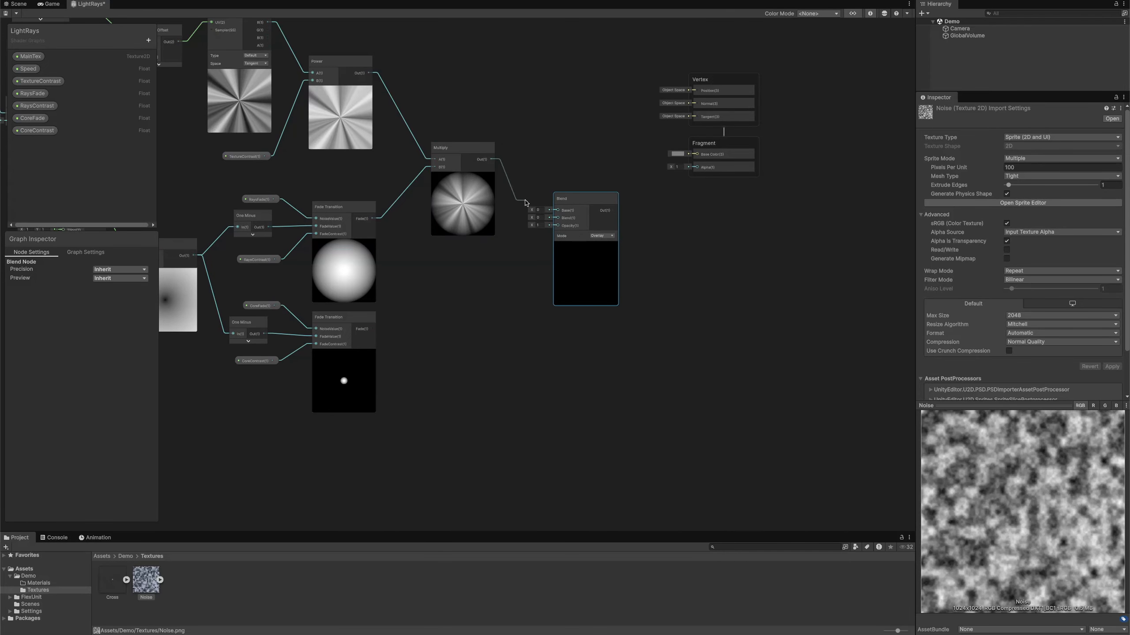
left_click_drag(491, 159, 558, 210)
left_click_drag(372, 329, 558, 218)
Set the Blend node's mode to Dodge
scroll(650, 245, "up", 5)
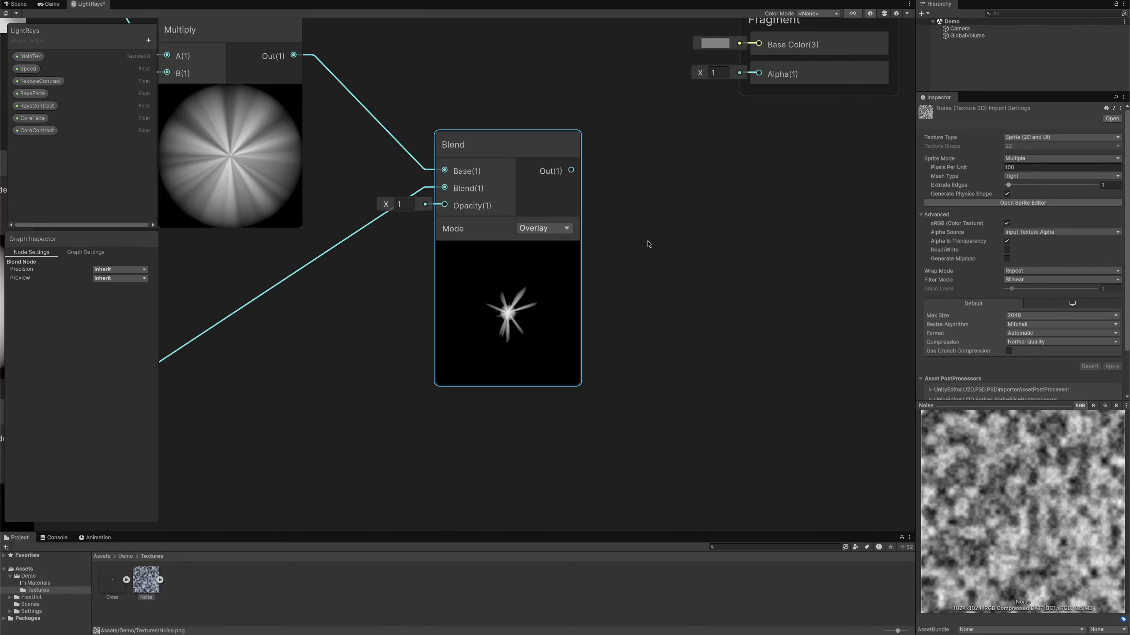
left_click(555, 229)
left_click(539, 271)
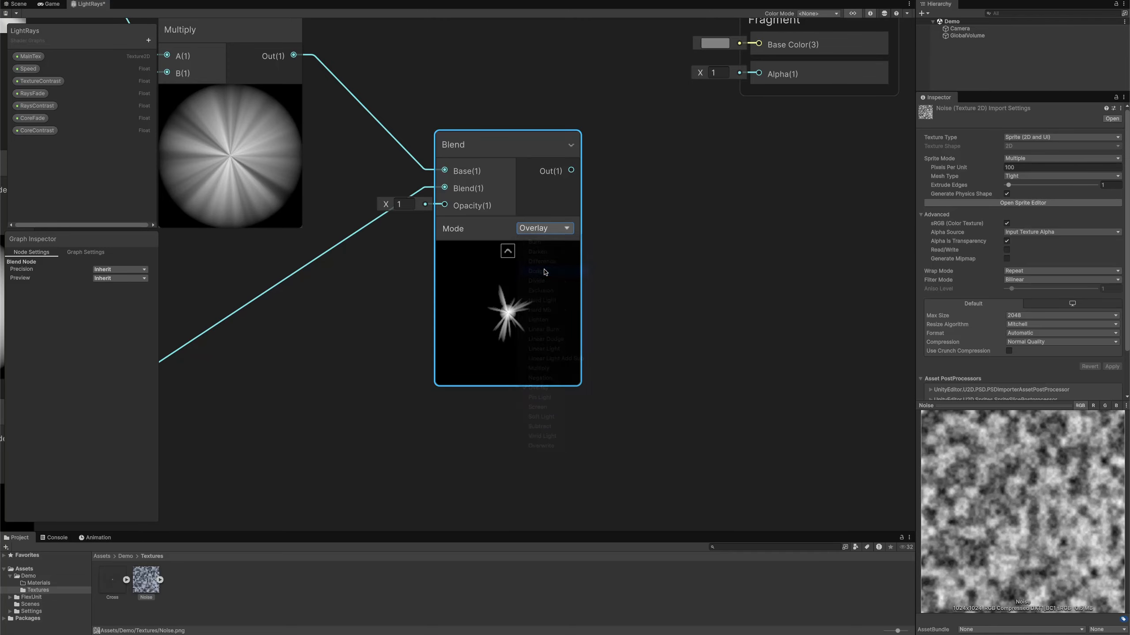
Create a Color property, paste the copied colour (RGB 191, 90, 52, intensity 2.7) as its default value and set its mode to HDR
left_click(148, 41)
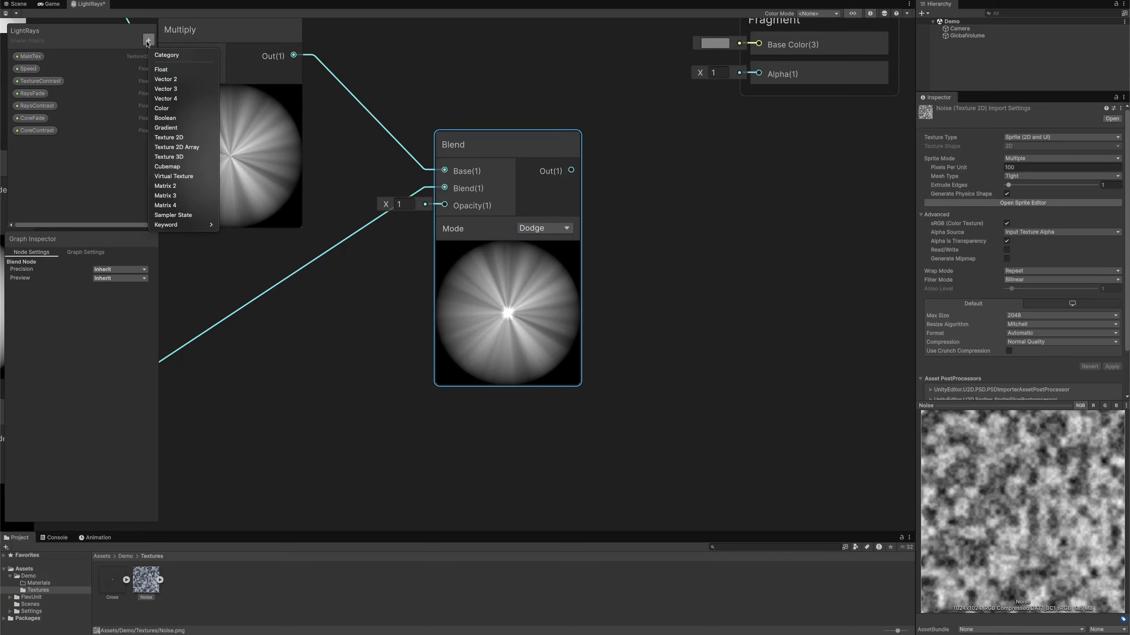
left_click(163, 108)
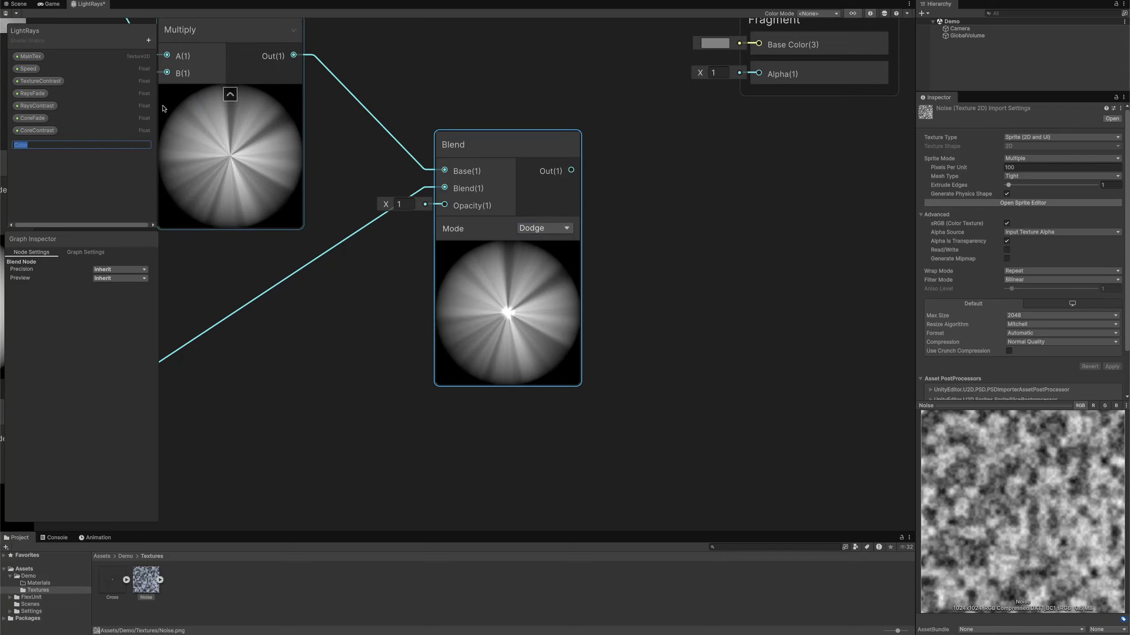
key("Return")
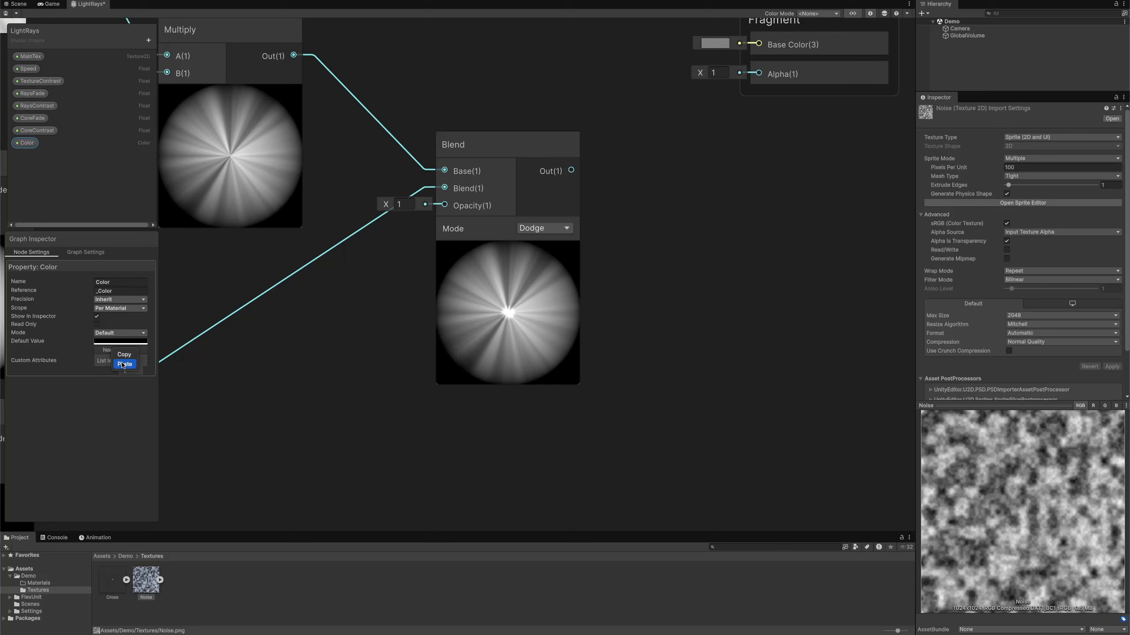
left_click(123, 365)
left_click(116, 333)
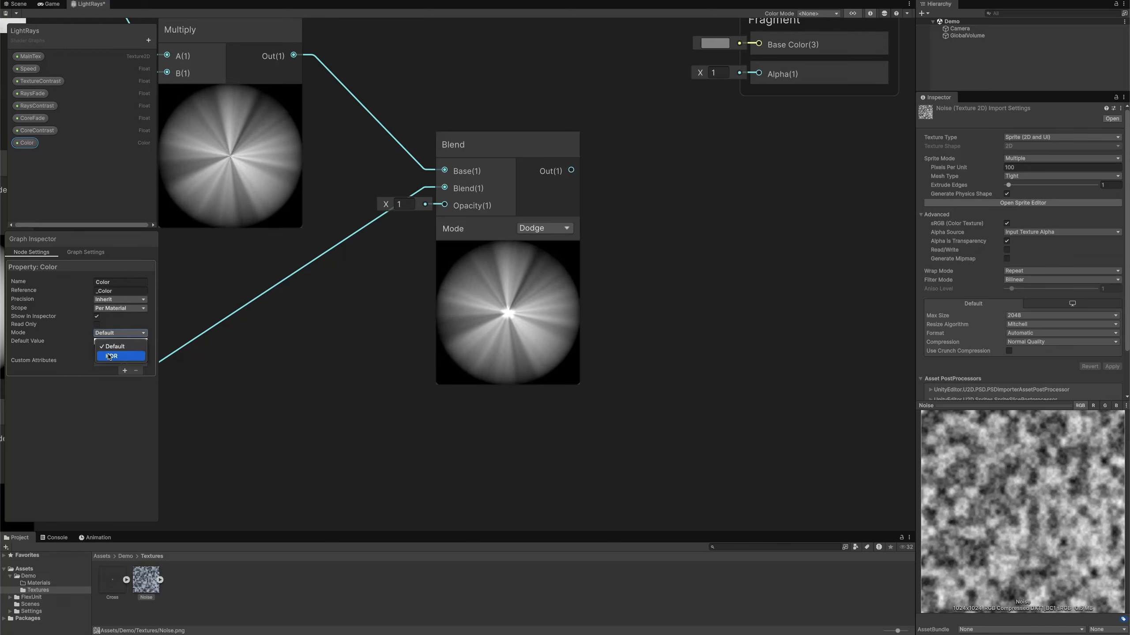
left_click(109, 357)
left_click(120, 341)
left_click_drag(146, 317, 194, 213)
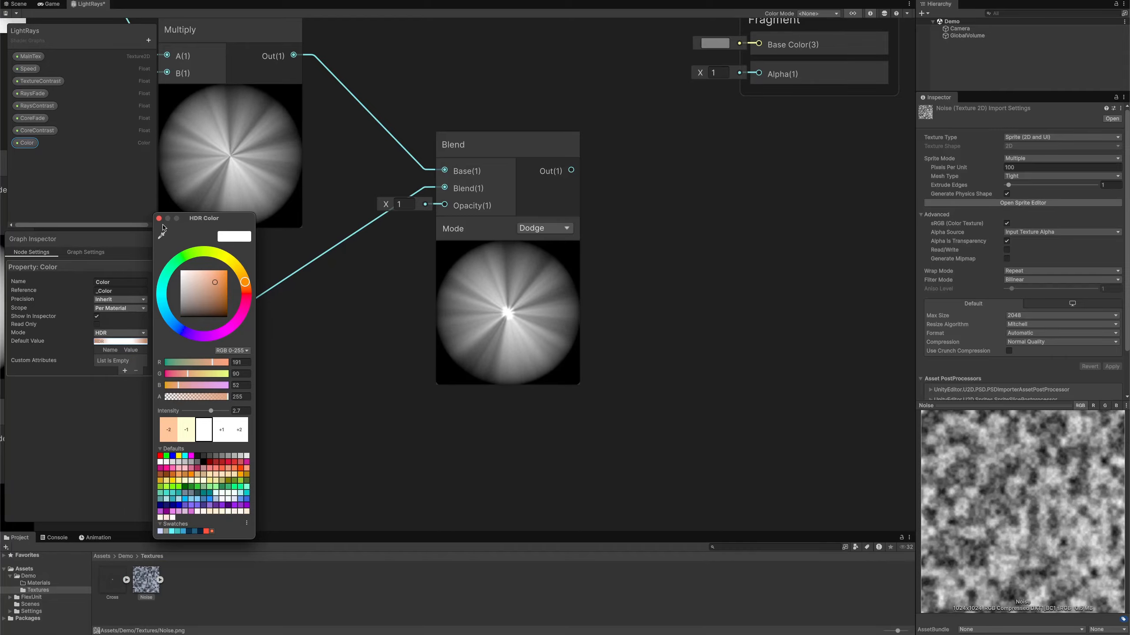
left_click(159, 218)
Multiply the Color property by the Blend output in a new Multiply node and collapse that node's preview
left_click_drag(27, 143, 653, 134)
type("mul")
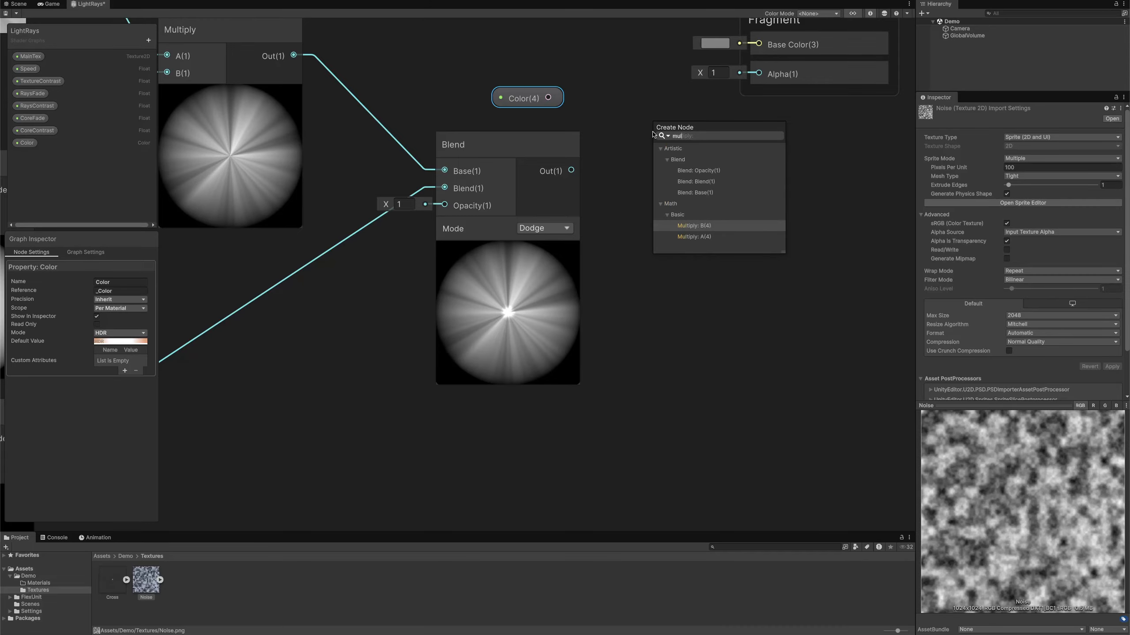
key("Down")
key("Return")
left_click_drag(571, 169, 652, 161)
left_click(718, 181)
Move the Vertex and Fragment blocks clear of the nodes, then connect the colour Multiply output to Base Color and the Blend output to Alpha
middle_click_drag(774, 189, 445, 282)
scroll(447, 280, "down", 3)
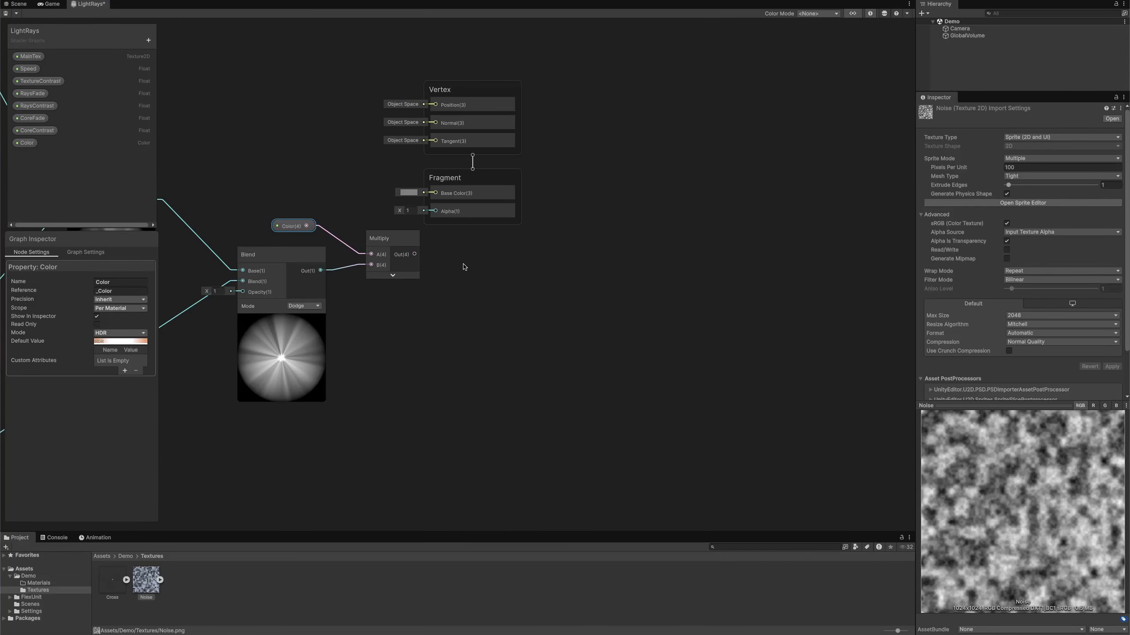
left_click_drag(463, 267, 555, 227)
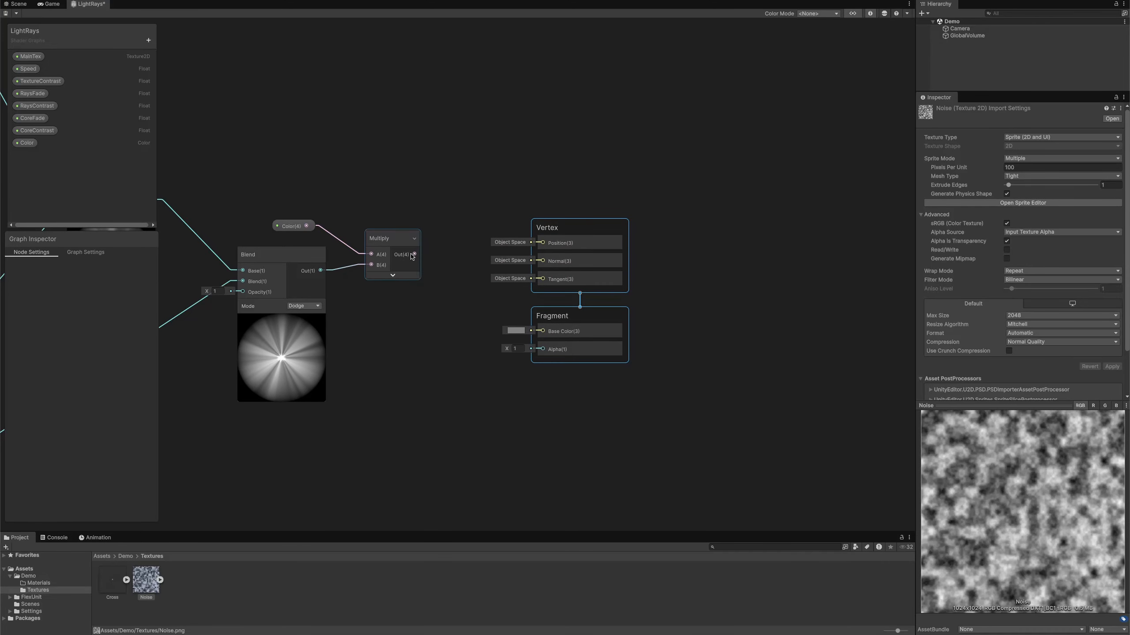
left_click_drag(413, 254, 534, 331)
left_click_drag(322, 270, 542, 351)
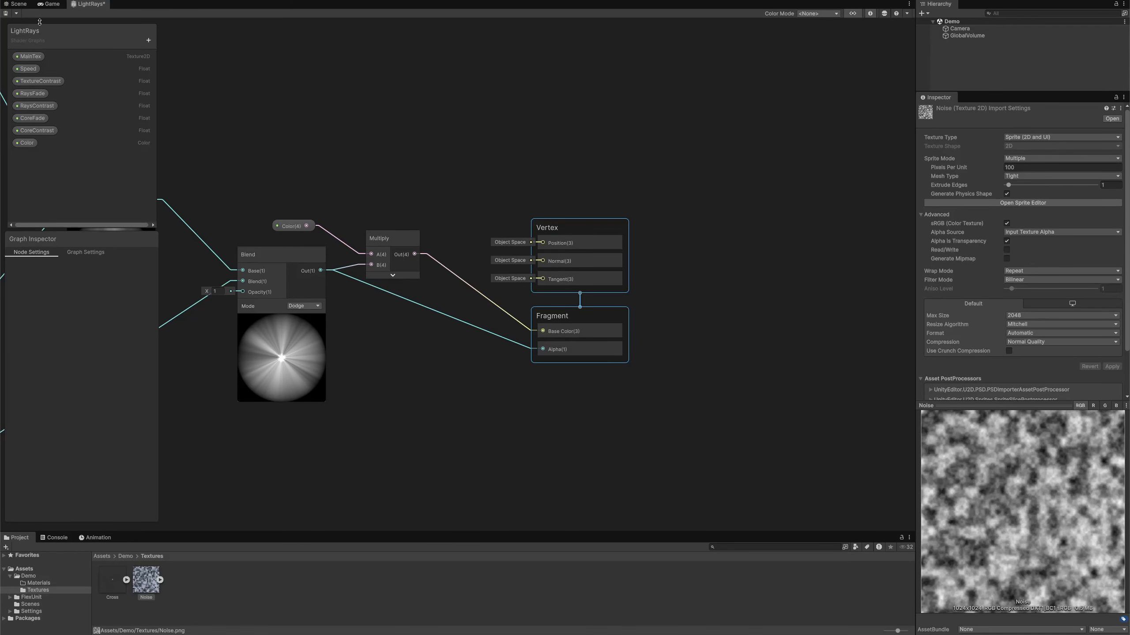
Check the Noise texture's Wrap Mode and Texture Type, and place the texture as a sprite near the centre of the Scene view
left_click(18, 5)
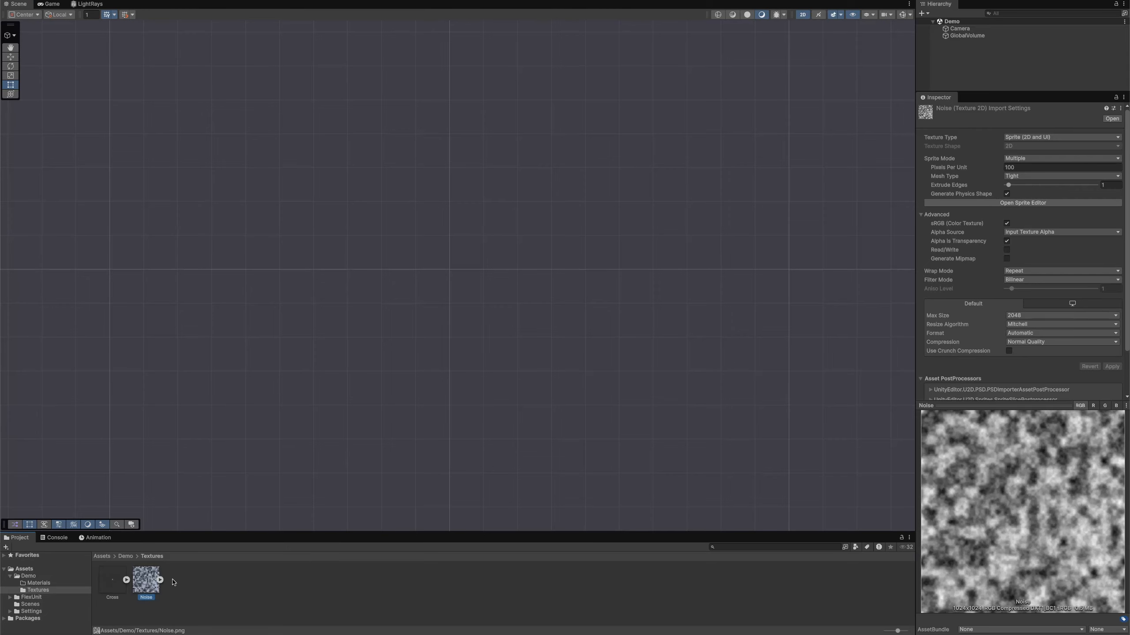
left_click(1014, 271)
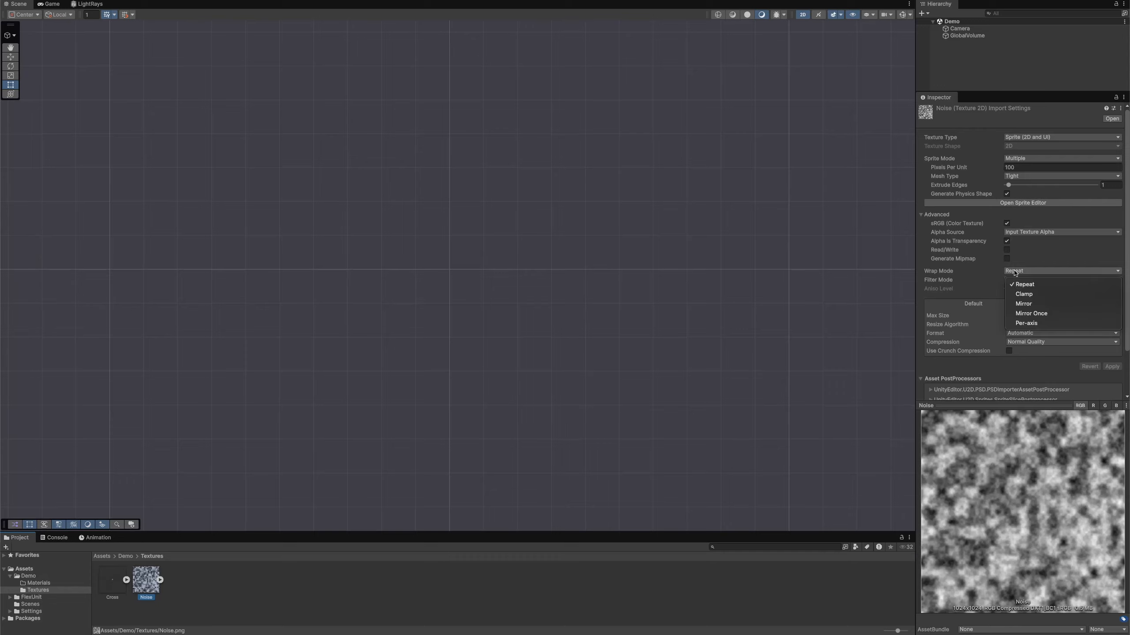
left_click(1027, 140)
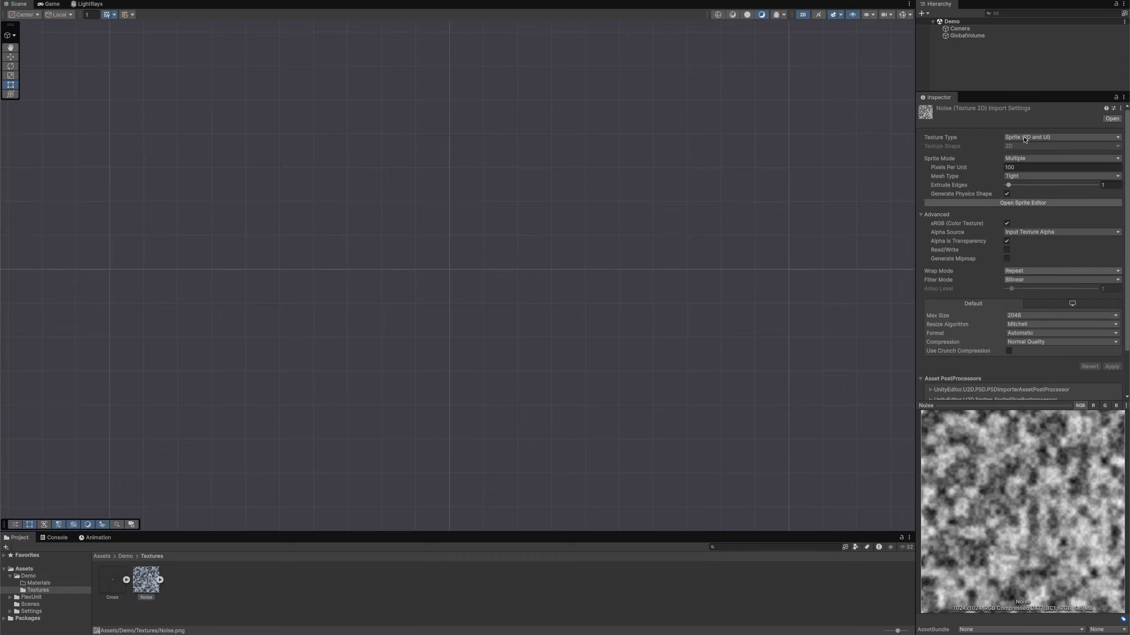
left_click(1027, 140)
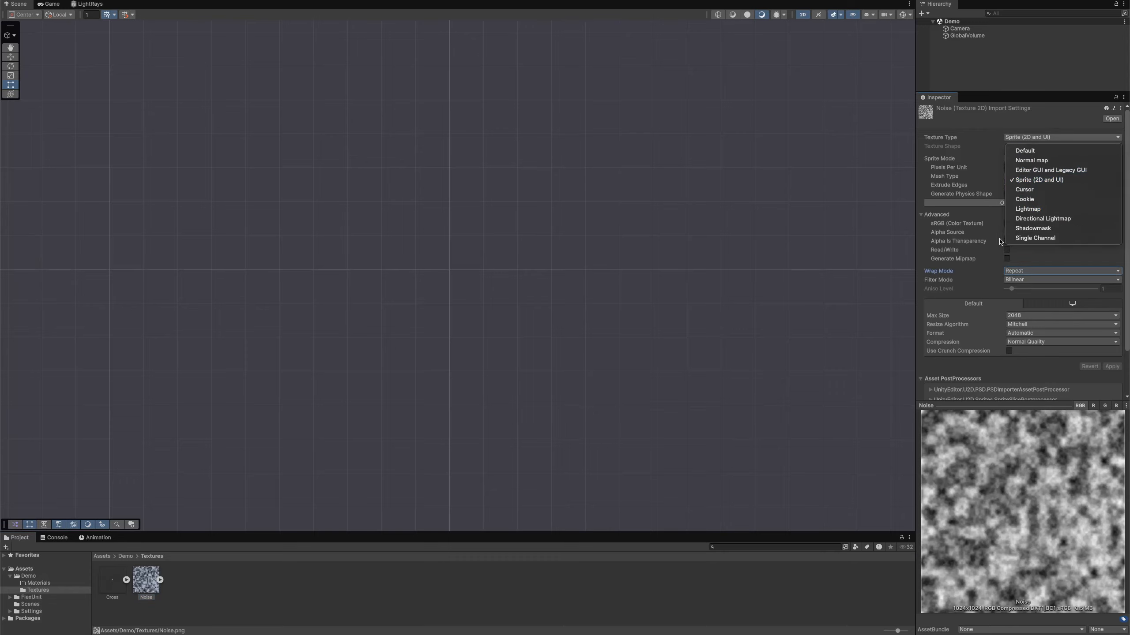
left_click(931, 280)
left_click_drag(145, 578, 447, 274)
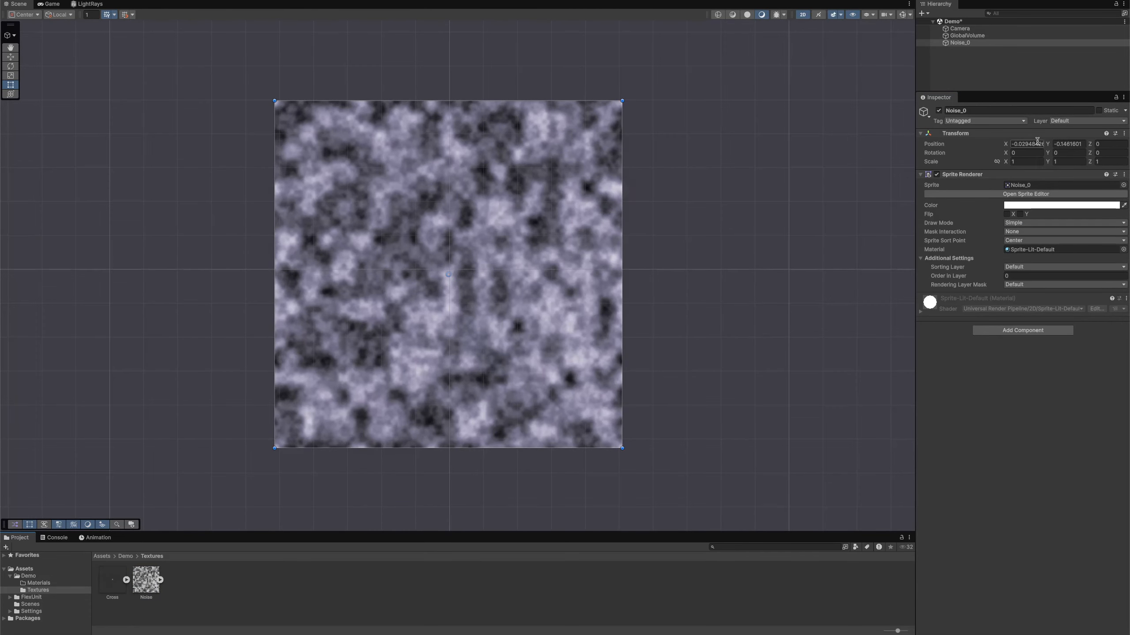
Centre the noise sprite in the scene by setting its X and Y position to 0
type("0")
key("Tab")
type("0")
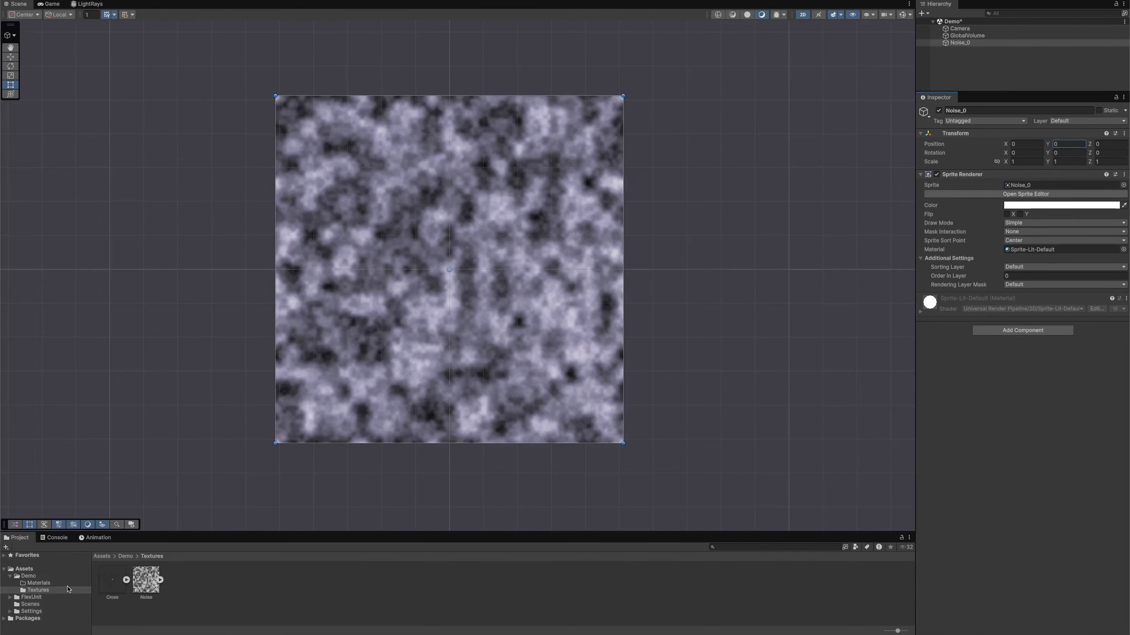
Create a new material from the LightRays shader graph in the Demo folder and name it LightRays
left_click(28, 576)
left_click(141, 579)
right_click(147, 577)
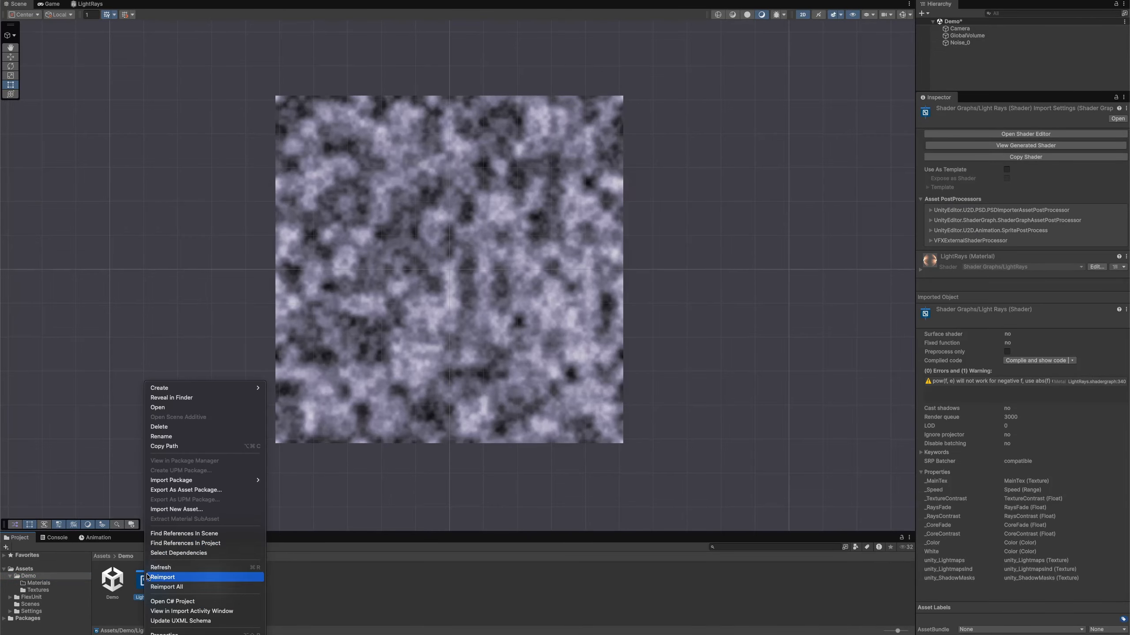
mouse_move(222, 388)
left_click(281, 387)
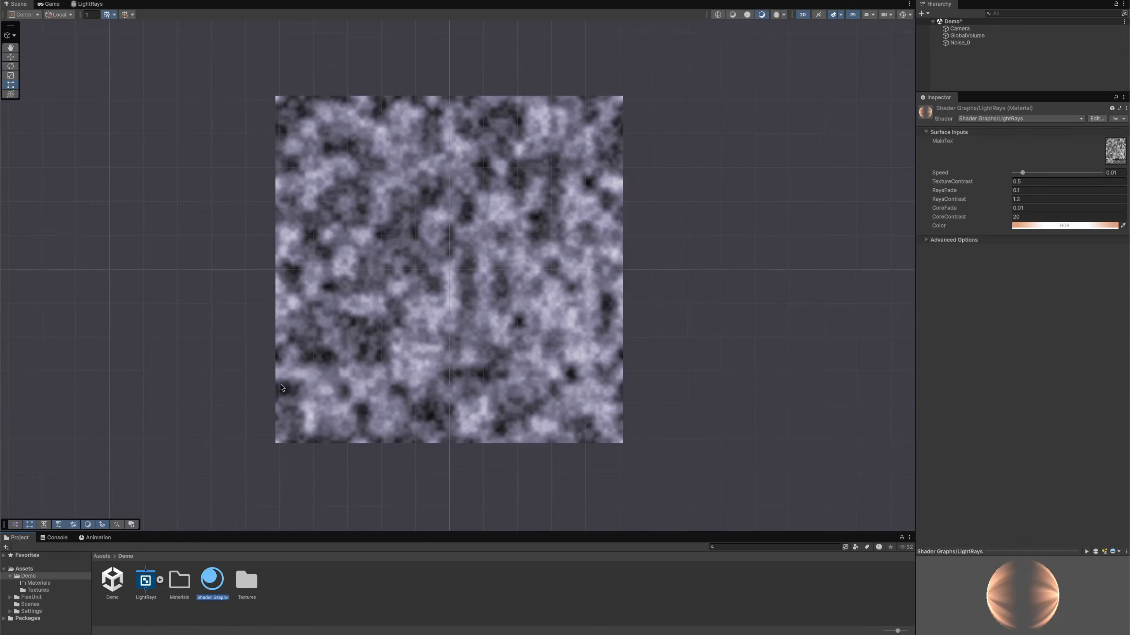
type("LightRays")
key("Return")
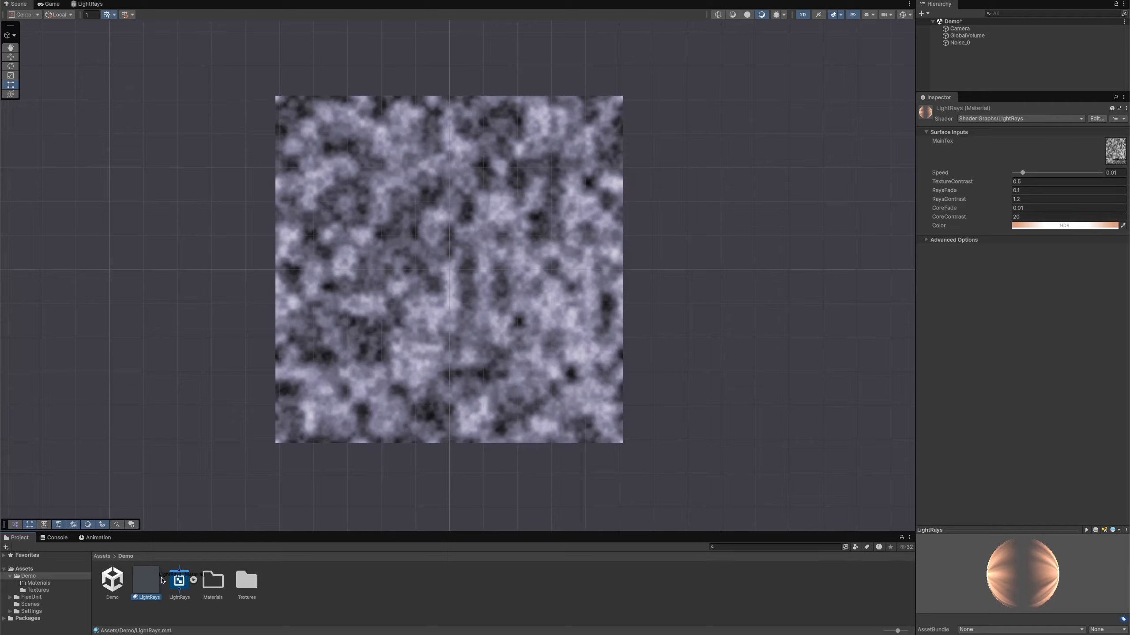
Move the LightRays material into the Materials folder and apply it to the noise sprite in the scene
left_click_drag(162, 581, 212, 582)
double_click(177, 585)
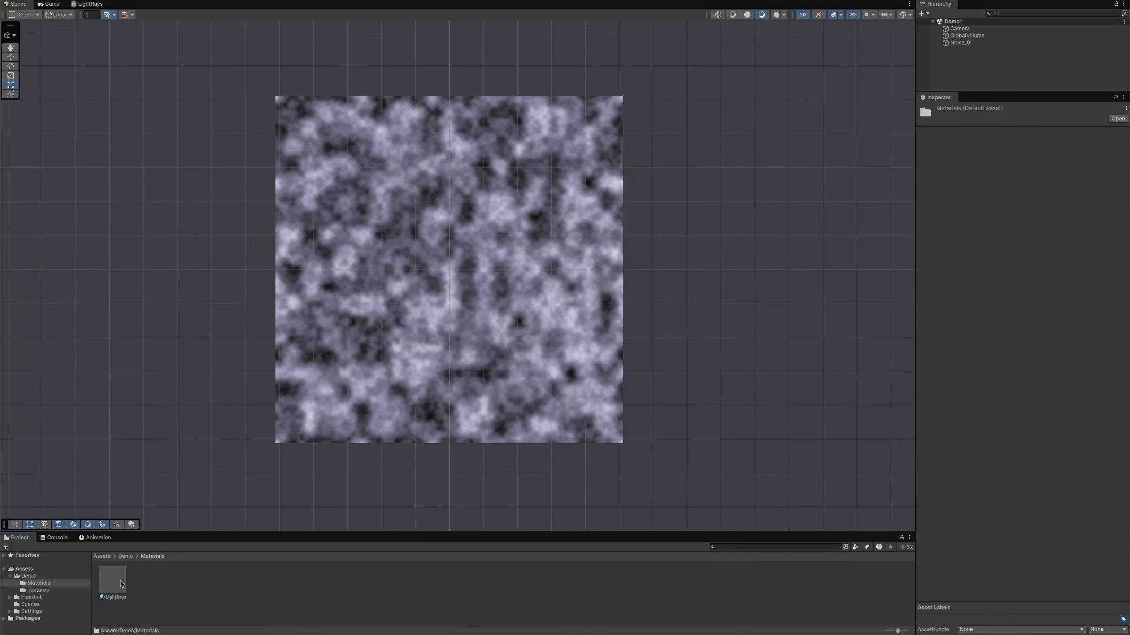
left_click_drag(273, 514, 399, 317)
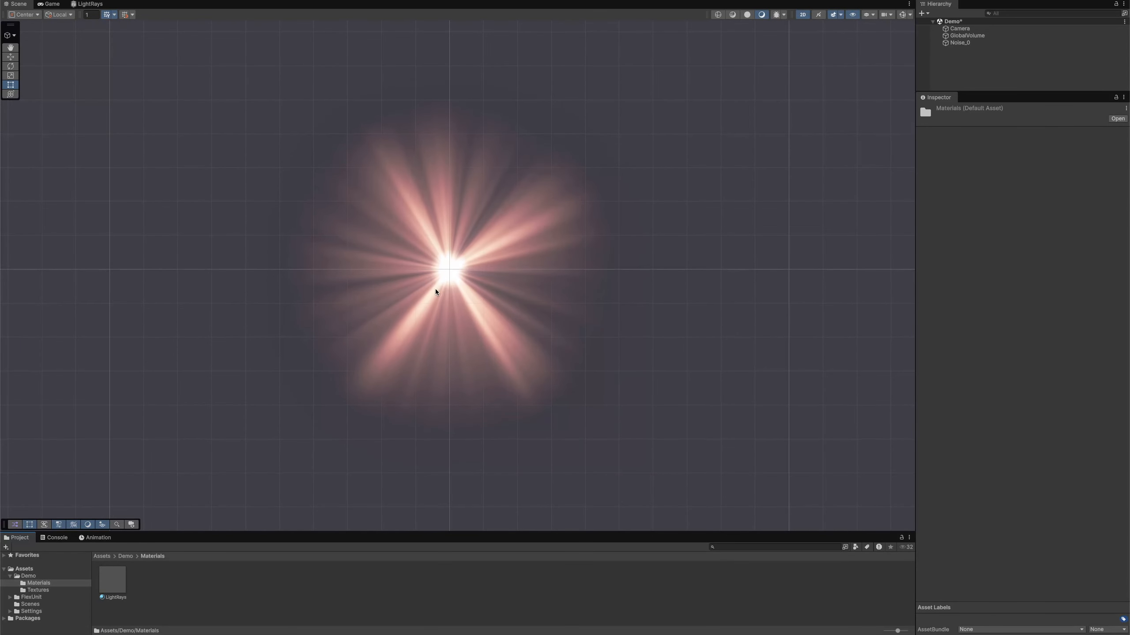
Expand the LightRays material settings on the sprite, try out a different Speed value and undo that change
left_click(432, 271)
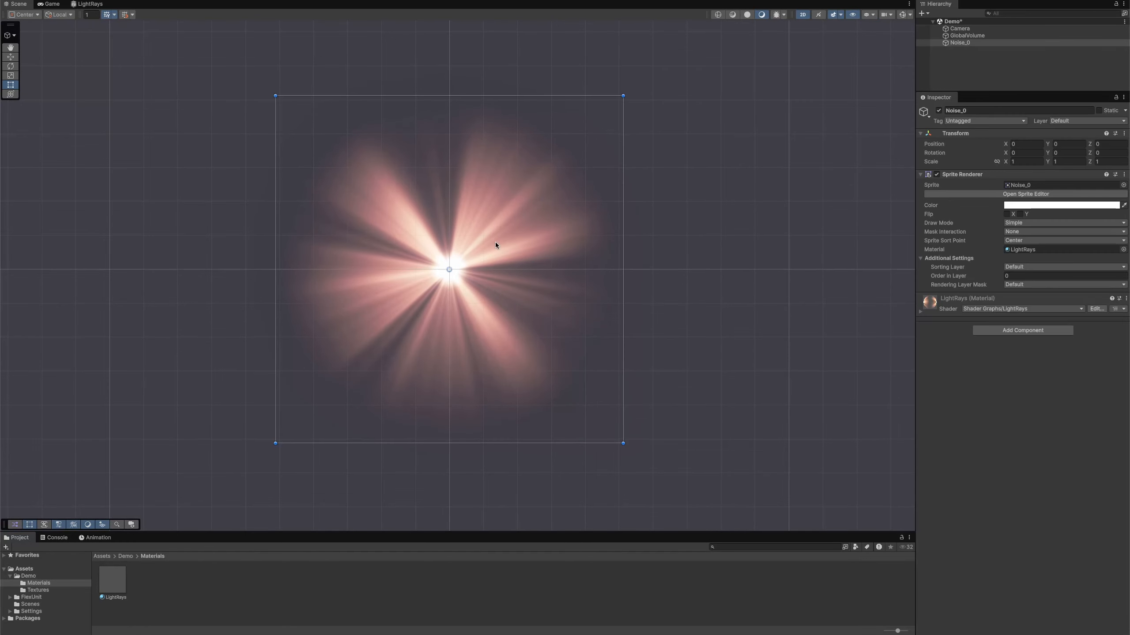
left_click(920, 313)
scroll(529, 304, "up", 2)
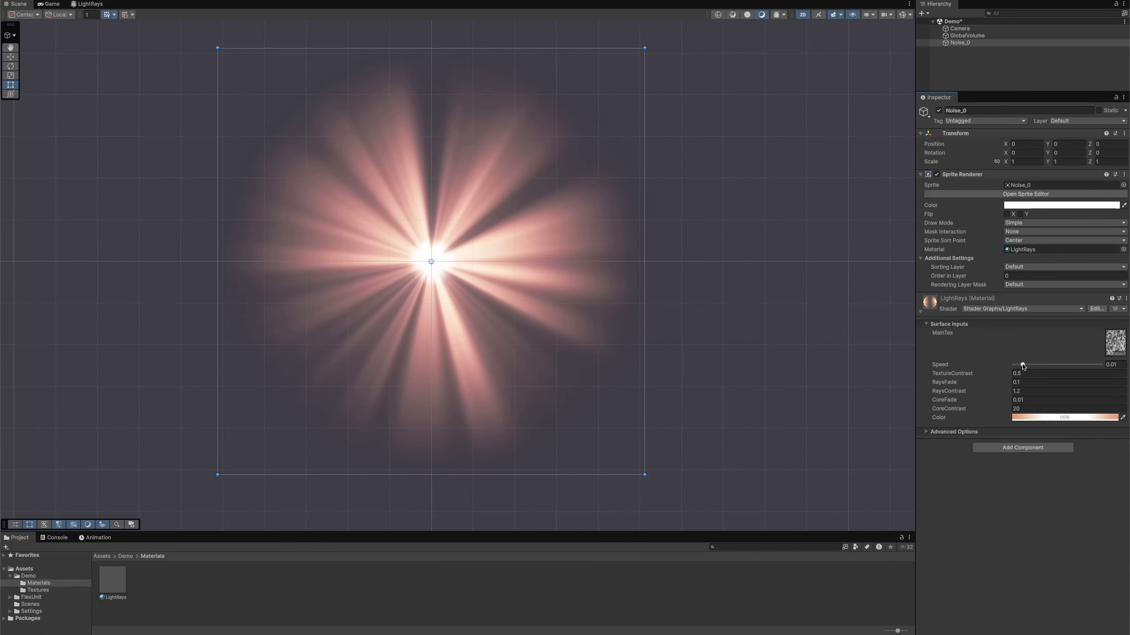
left_click_drag(1022, 366, 848, 387)
key("ctrl+z")
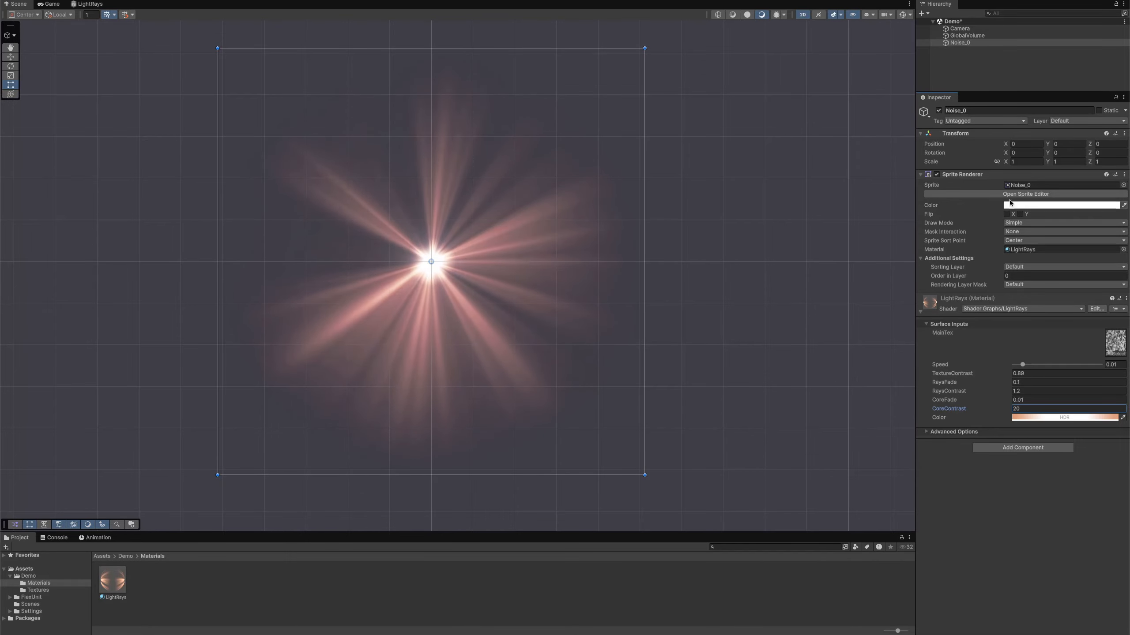
Scale the light rays sprite uniformly to 3 and frame it in the Scene view
left_click(1015, 162)
type("3")
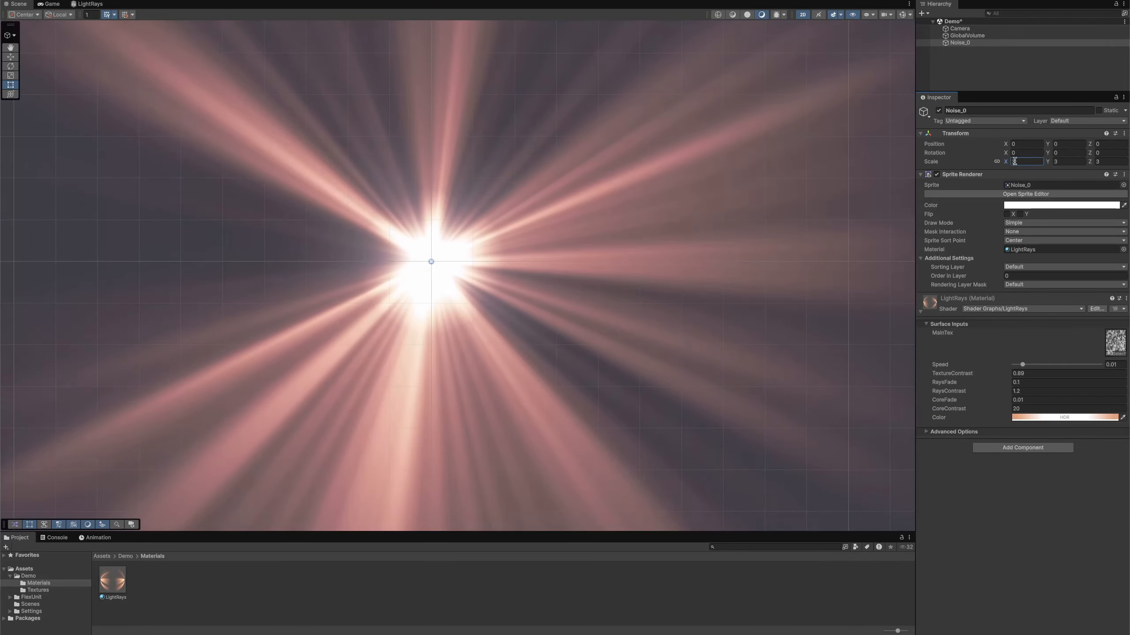
scroll(613, 185, "down", 8)
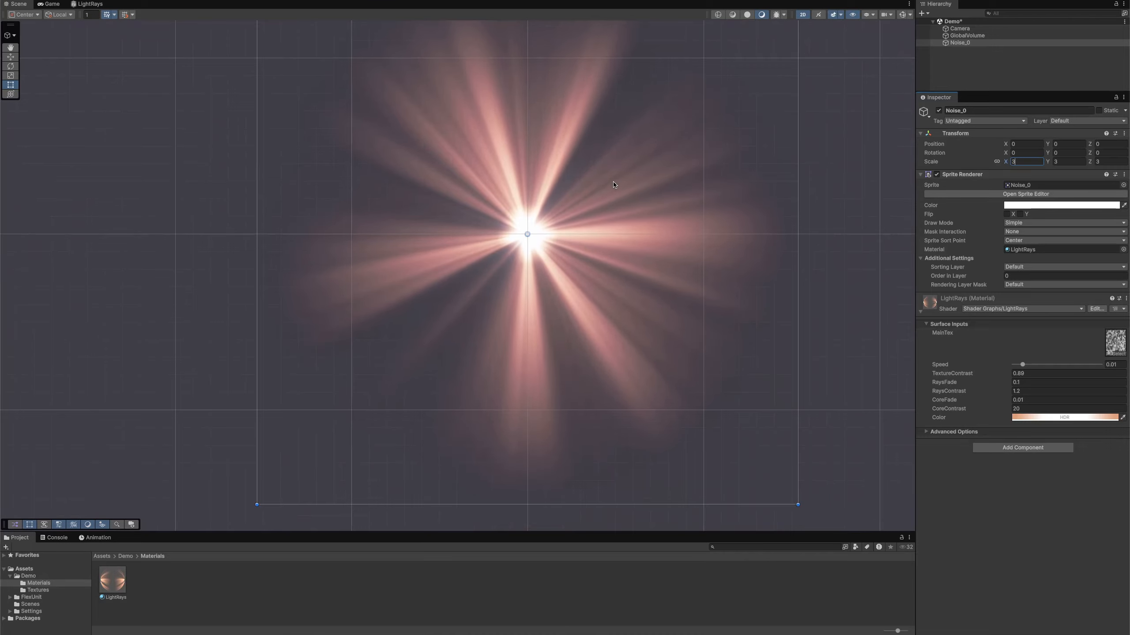
middle_click_drag(612, 185, 561, 224)
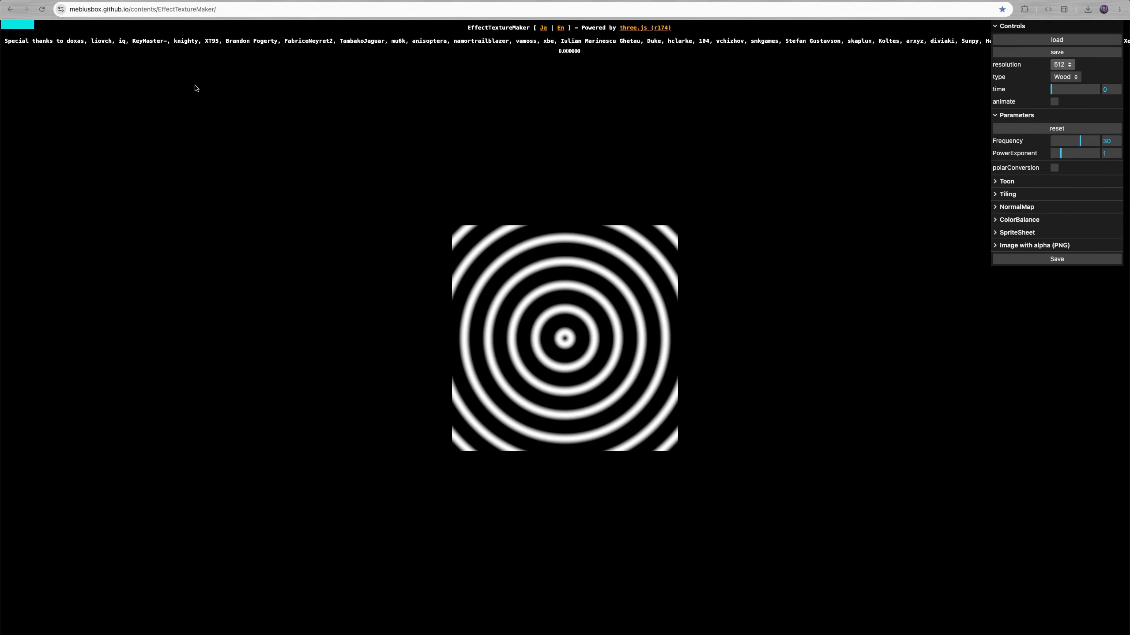
In the EffectTextureMaker web page, set up a Cross texture at resolution 128 with intensity 0.2 and expand the alpha PNG export options
left_click(65, 9)
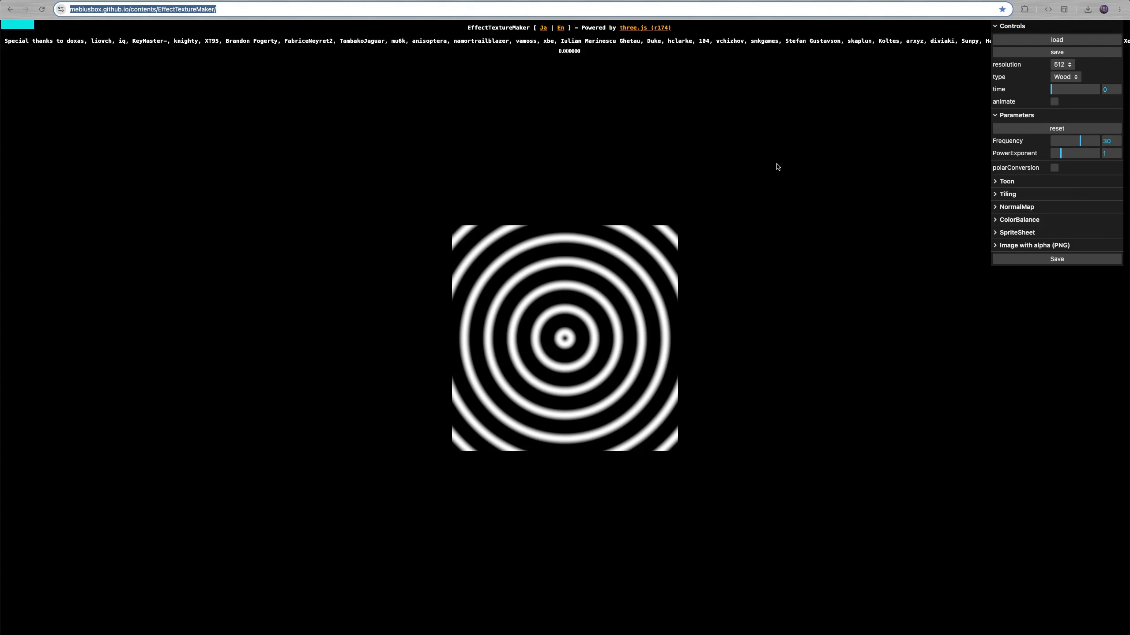
left_click(1065, 77)
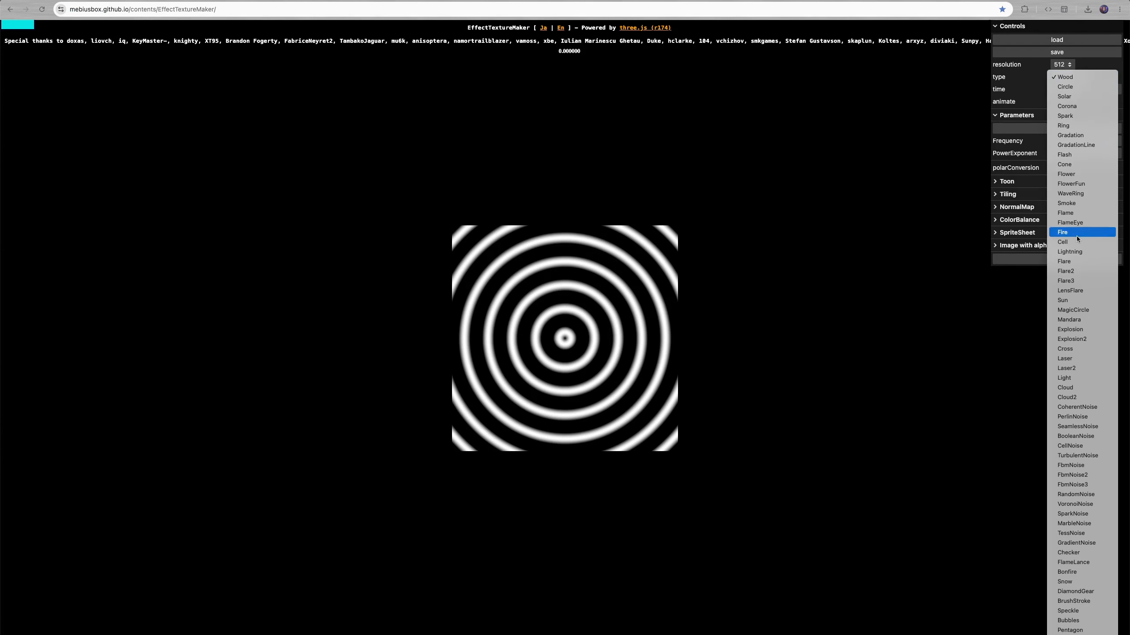
left_click(1075, 353)
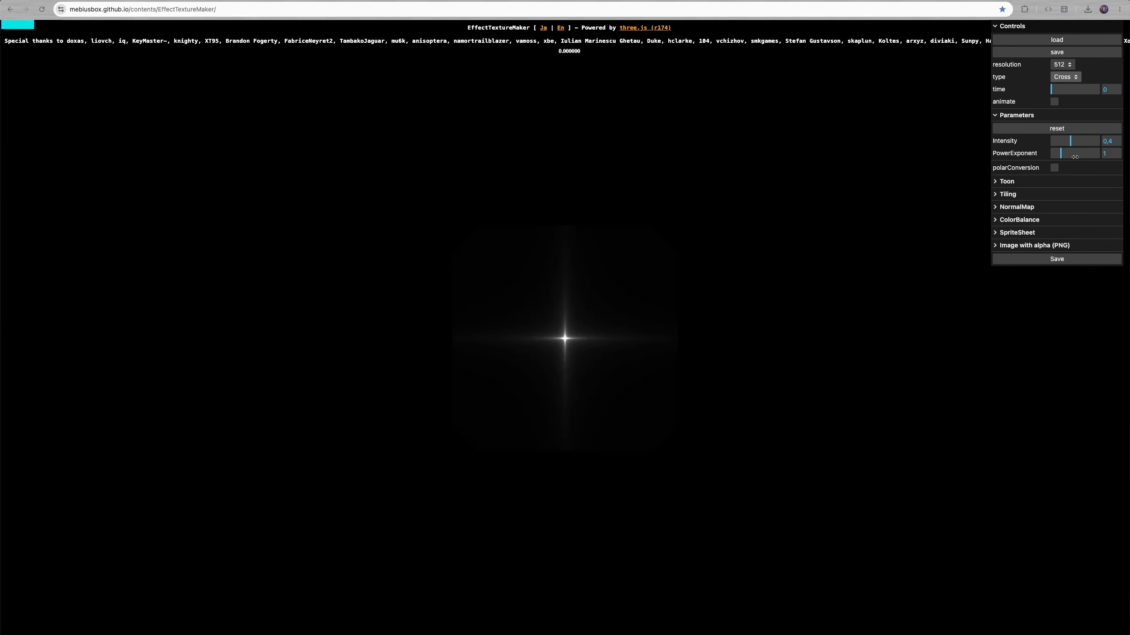
left_click(1063, 65)
left_click(1062, 45)
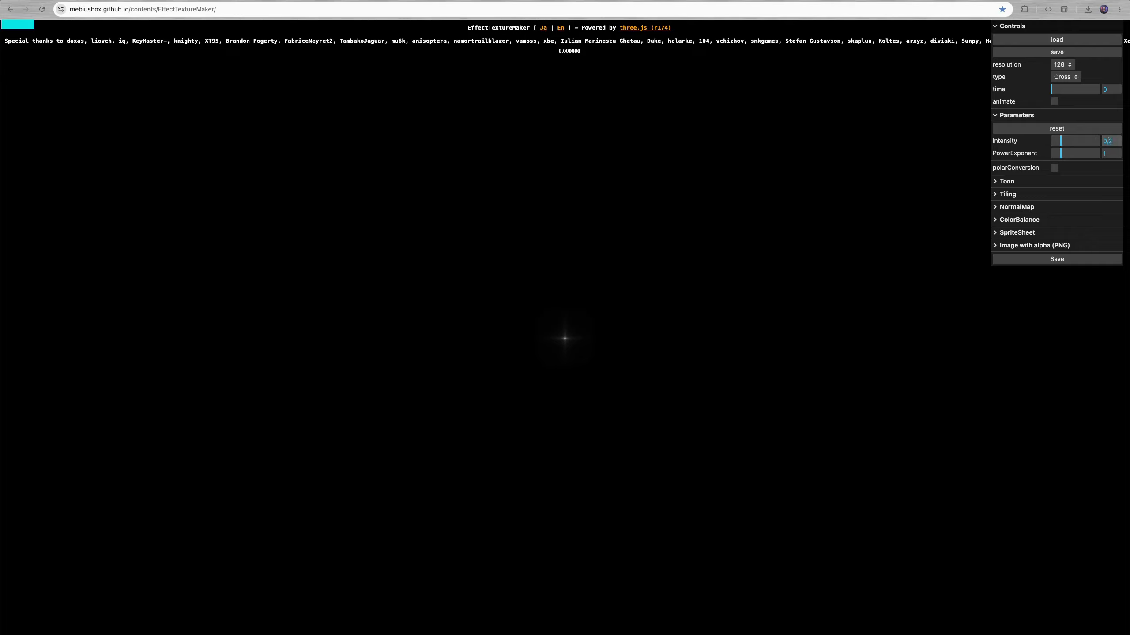
left_click(1031, 247)
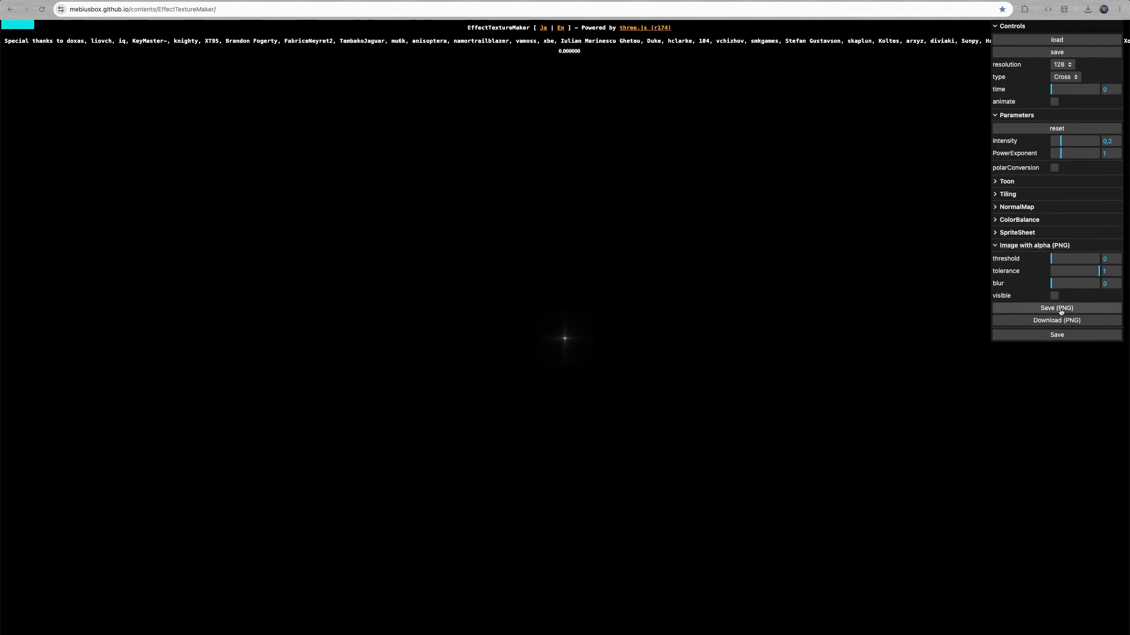
Switch the texture type to SeamlessNoise at resolution 1024, set NoiseOctave to 5 and save the image
left_click(1066, 77)
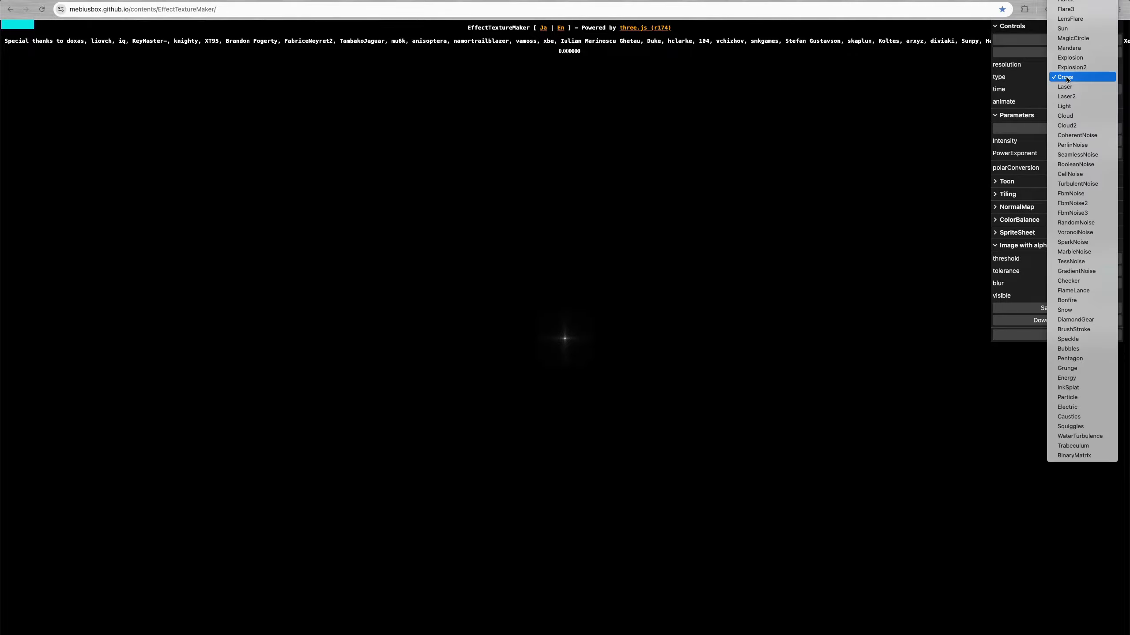
left_click(1073, 155)
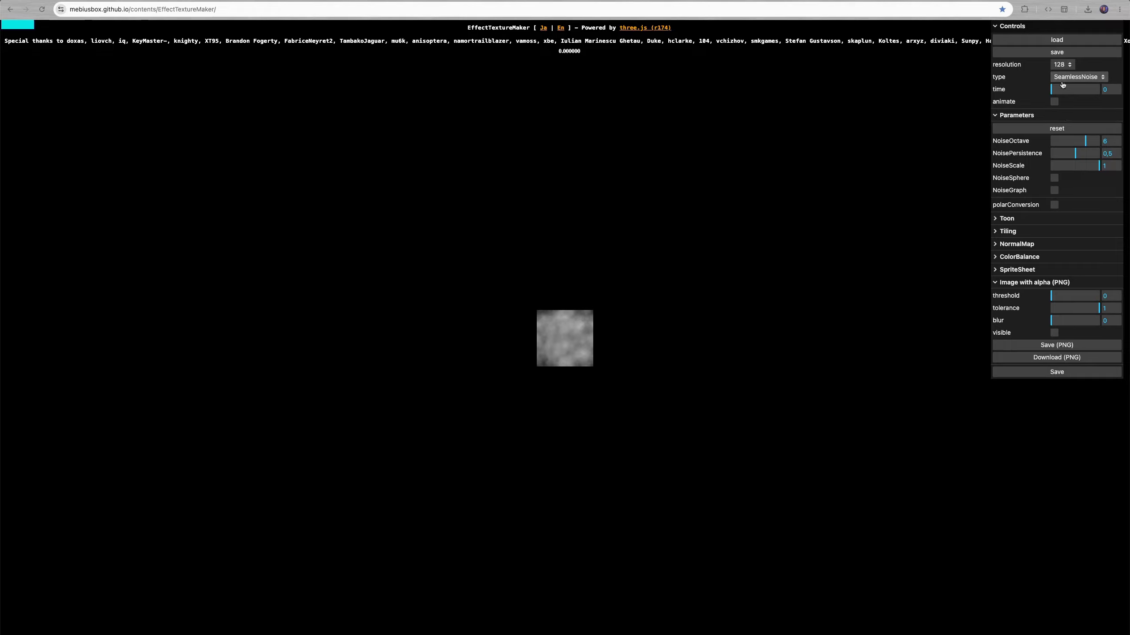
left_click(1063, 64)
left_click(1061, 94)
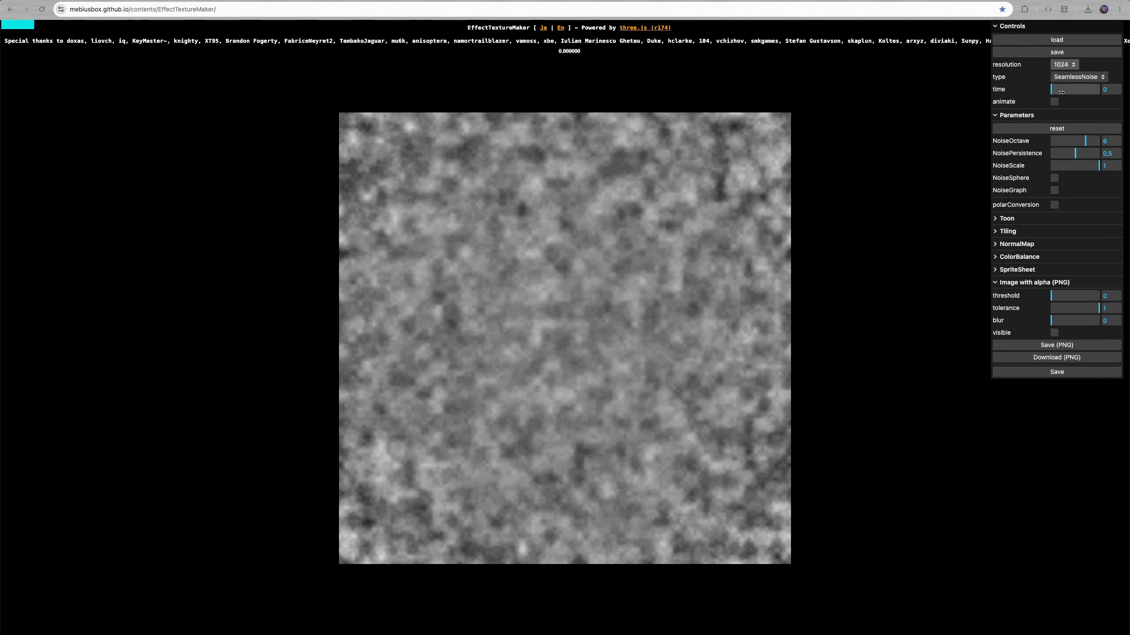
type("5")
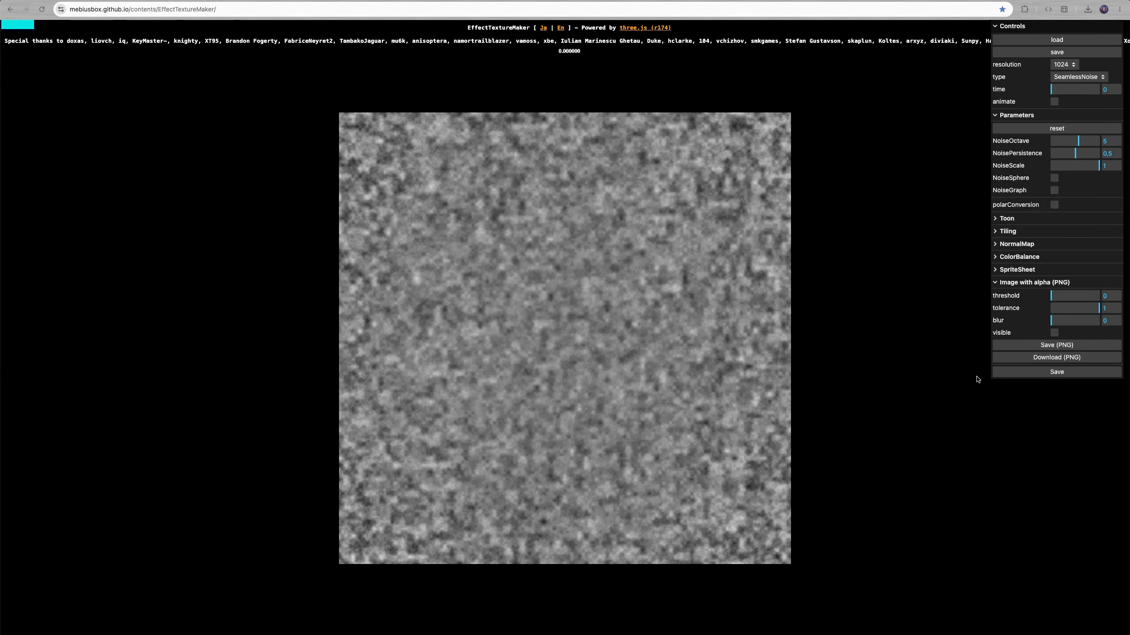
left_click(1008, 374)
Back in Unity, create a new material named Cross in the Materials folder
right_click(271, 221)
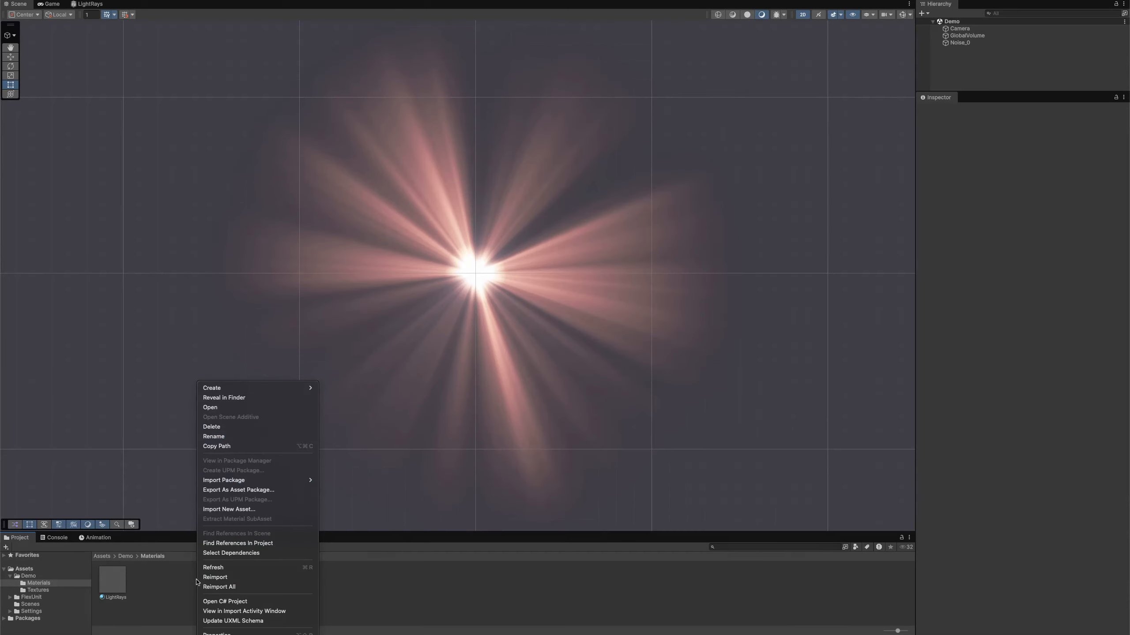
mouse_move(259, 389)
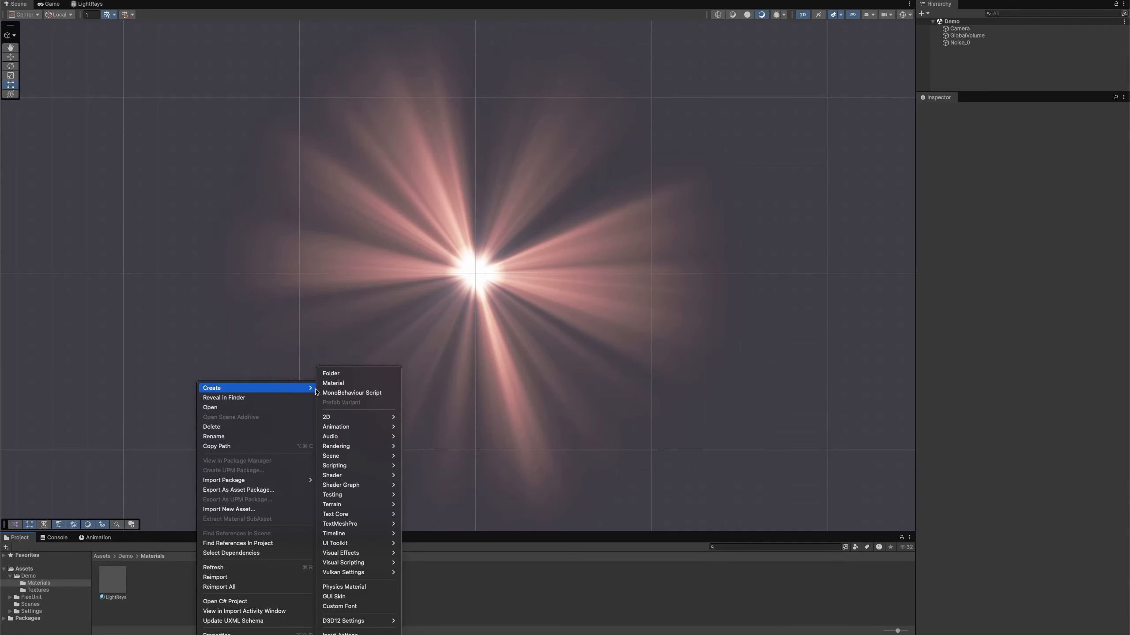
left_click(333, 383)
type("Cross")
key("Return")
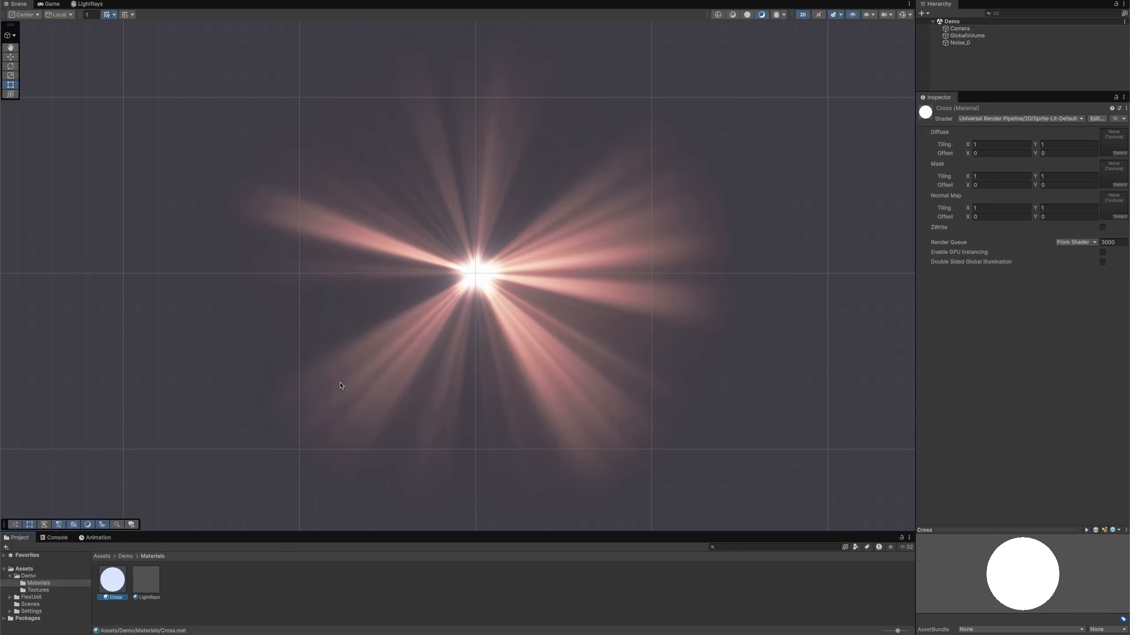
Assign the Particles/Standard Unlit shader to the Cross material and set its Rendering Mode to Additive
left_click(963, 119)
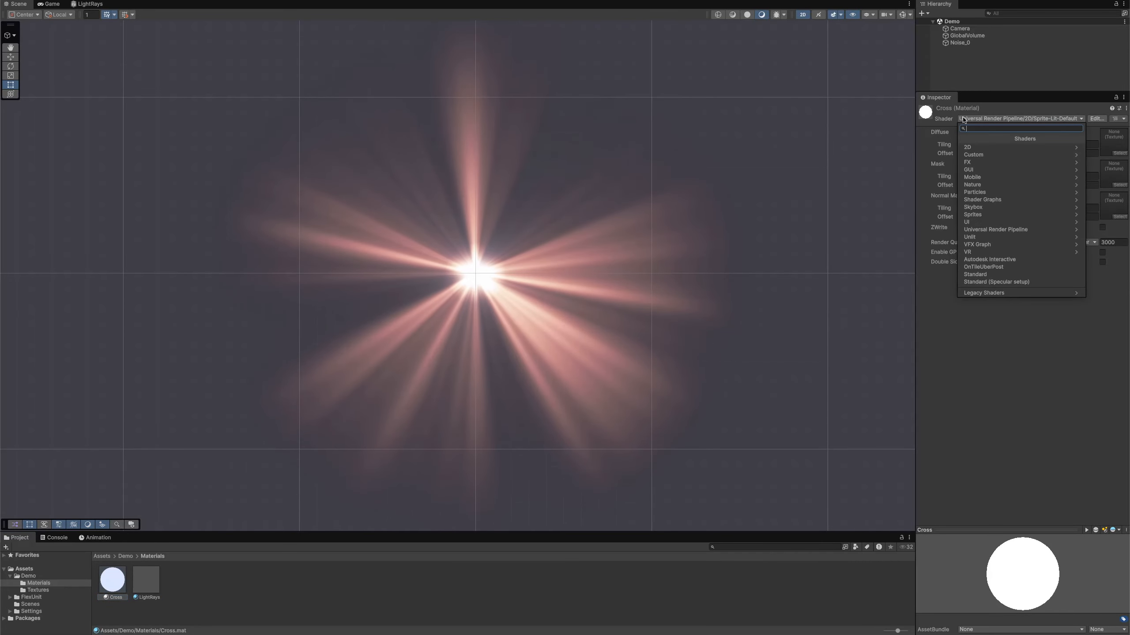
left_click(974, 192)
left_click(977, 154)
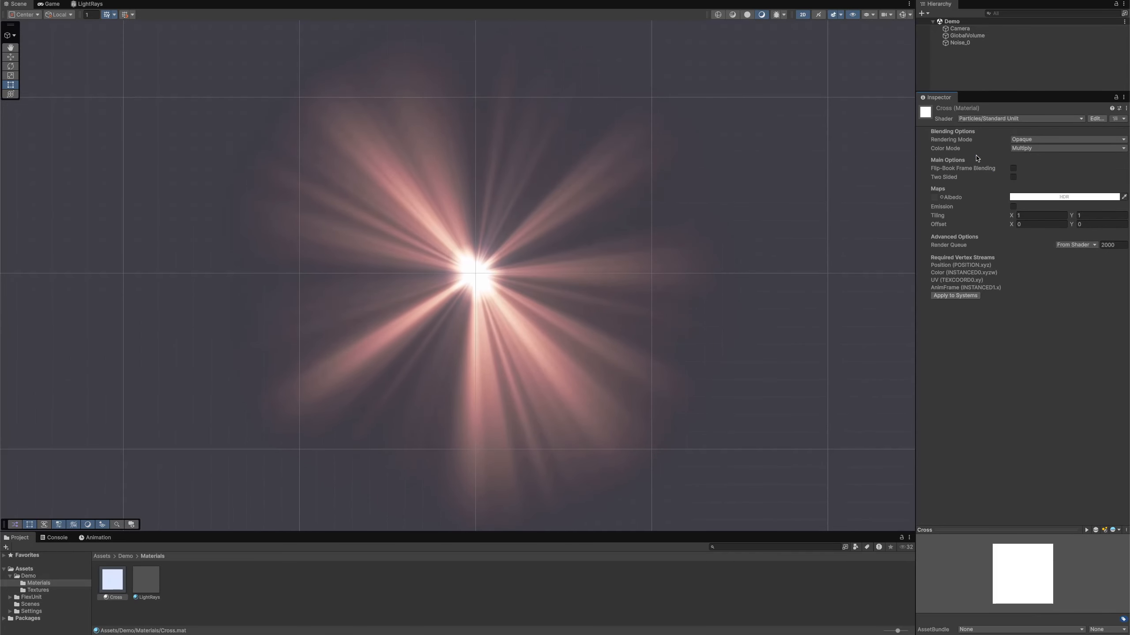
left_click(1017, 141)
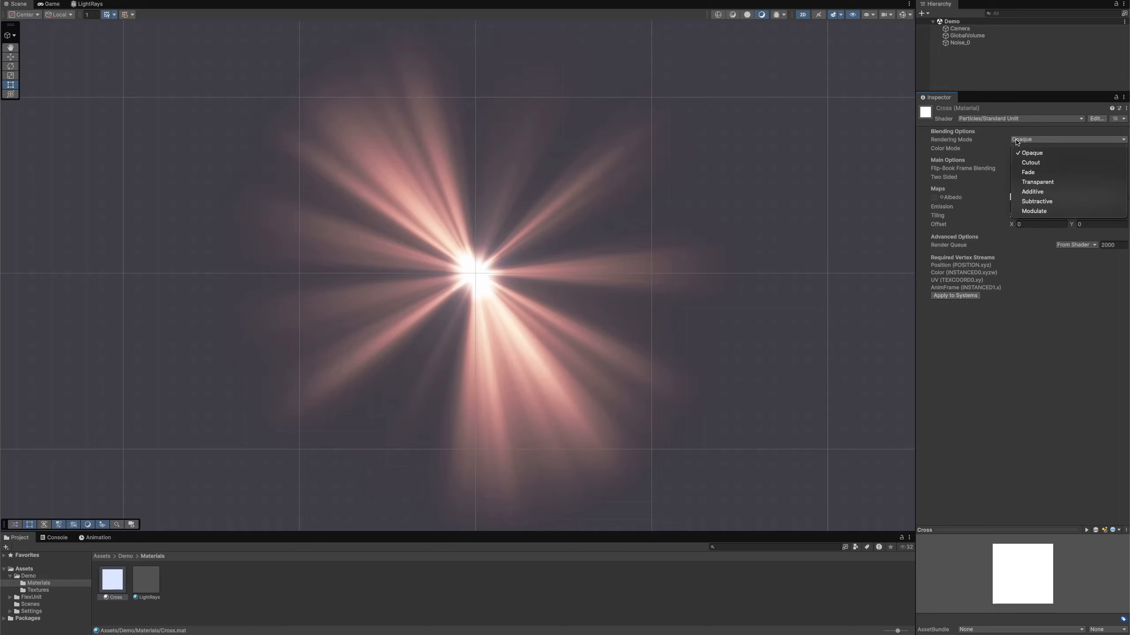
left_click(1024, 191)
Raise the HDR intensity of the Cross material's white Albedo colour to about 3.1
right_click(1026, 231)
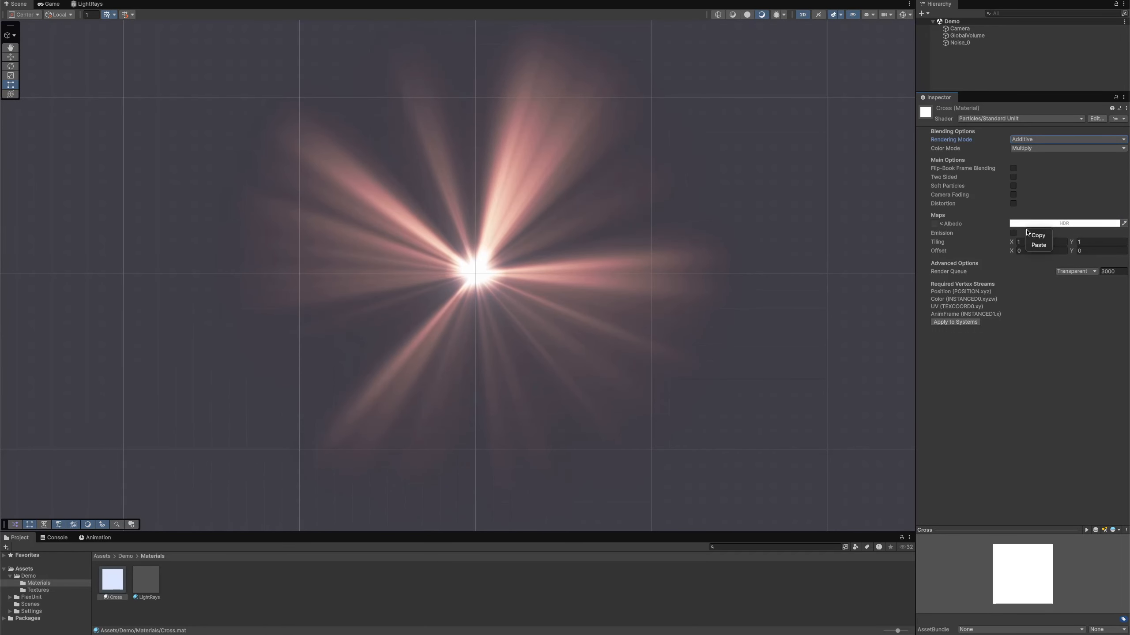
left_click(1036, 223)
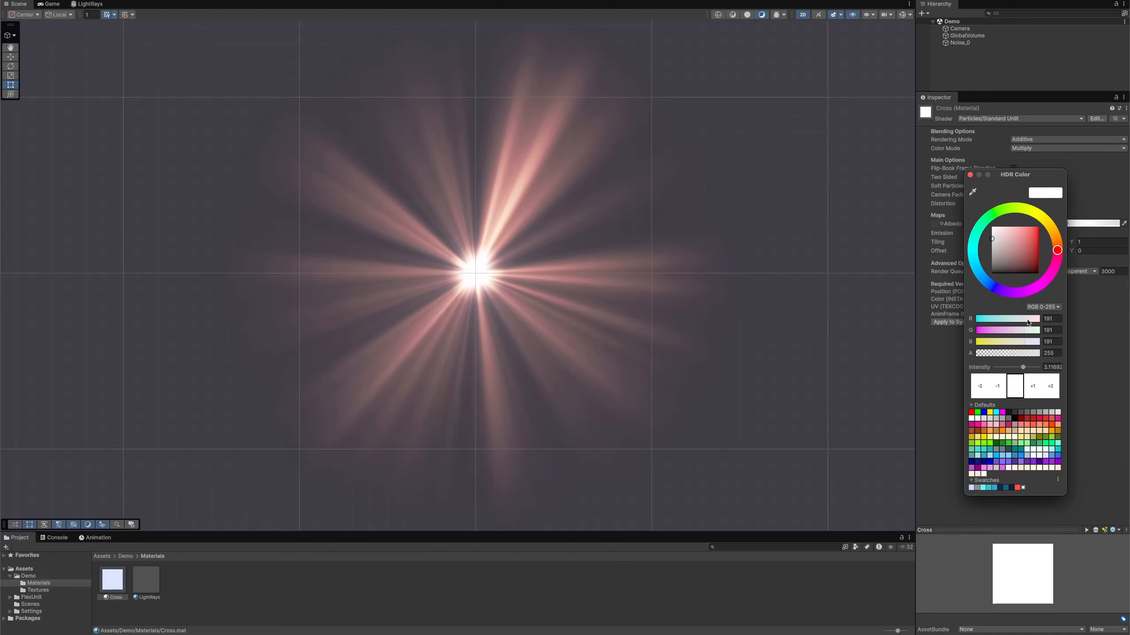
left_click(970, 174)
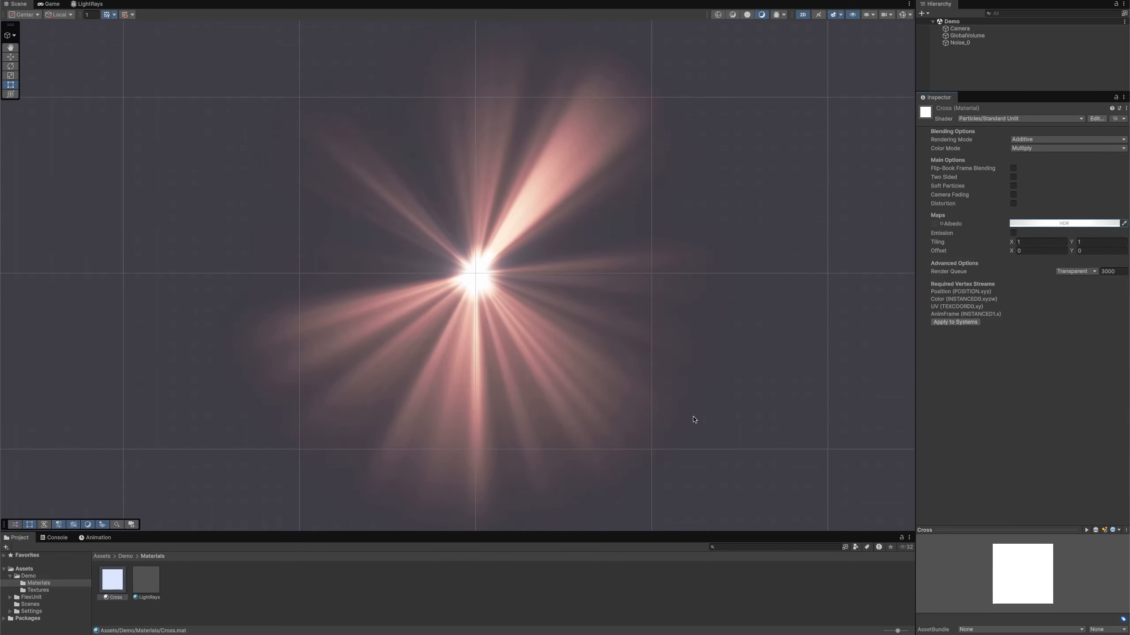
Assign the Cross texture from the Textures folder to the material's Albedo map and enlarge the material preview
left_click(38, 590)
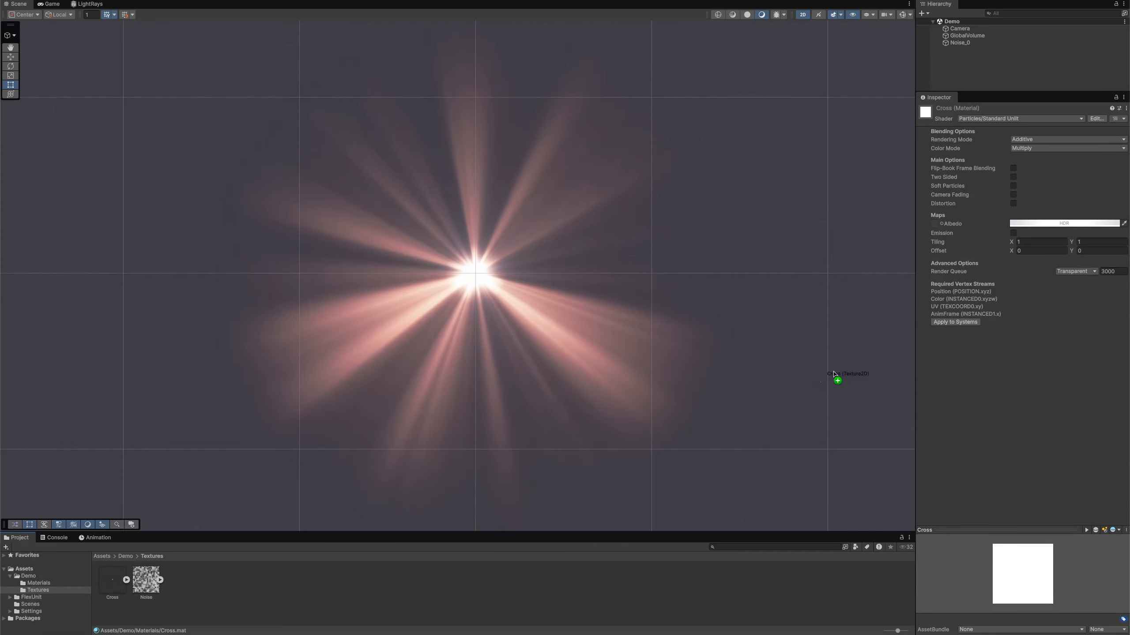
left_click_drag(934, 226, 934, 226)
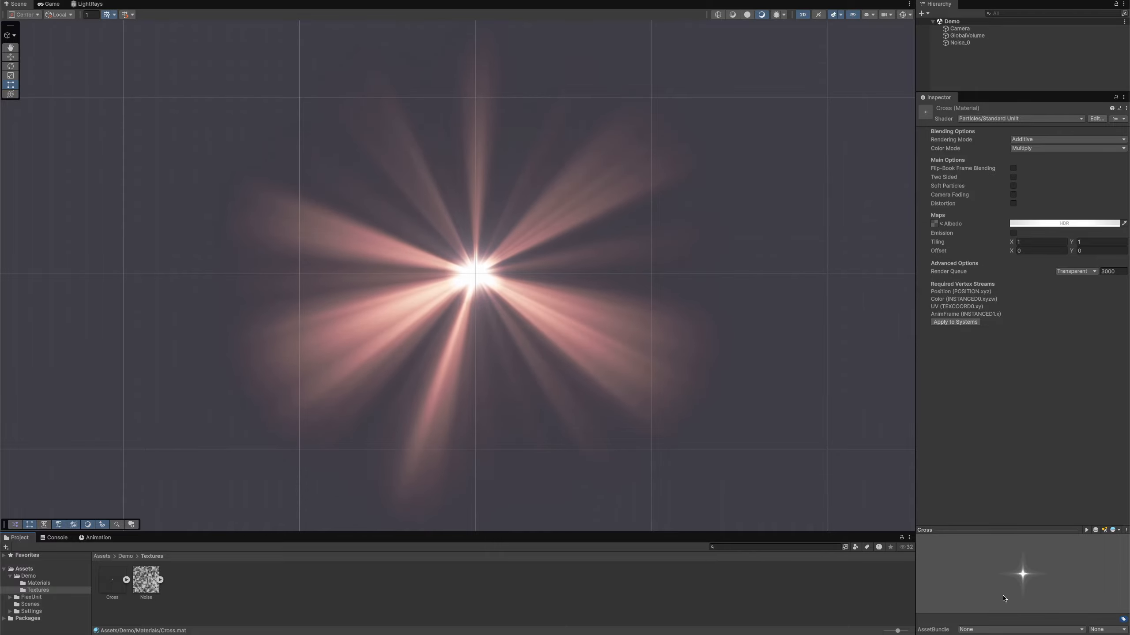
left_click_drag(1014, 530, 1014, 422)
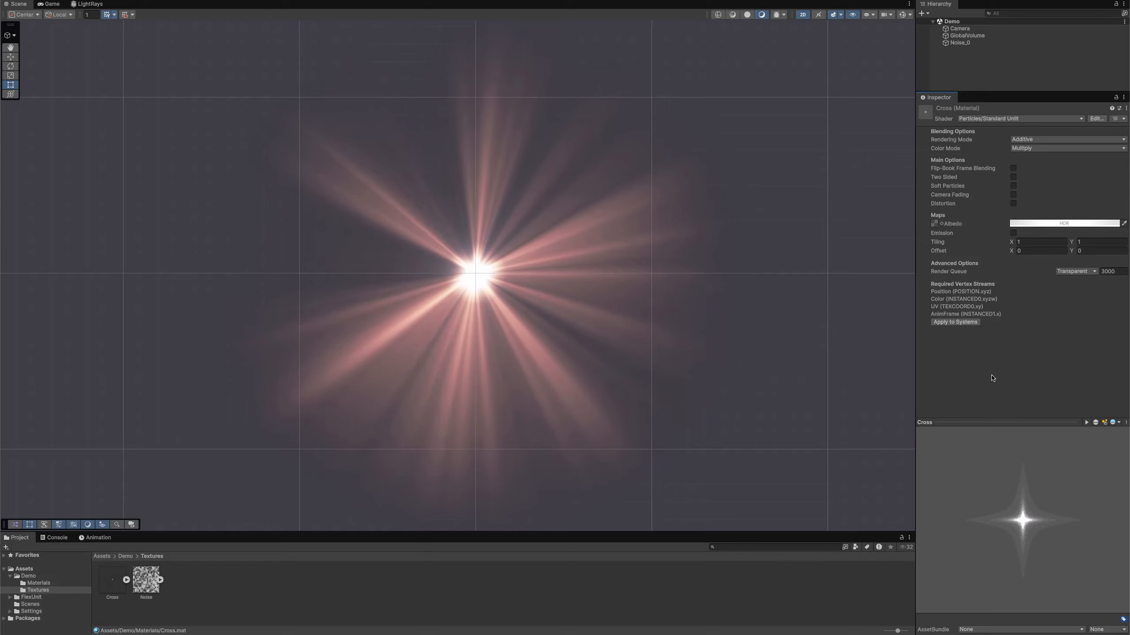
Add a Particle System effect to the Demo scene and enable its Prewarm option
left_click(952, 22)
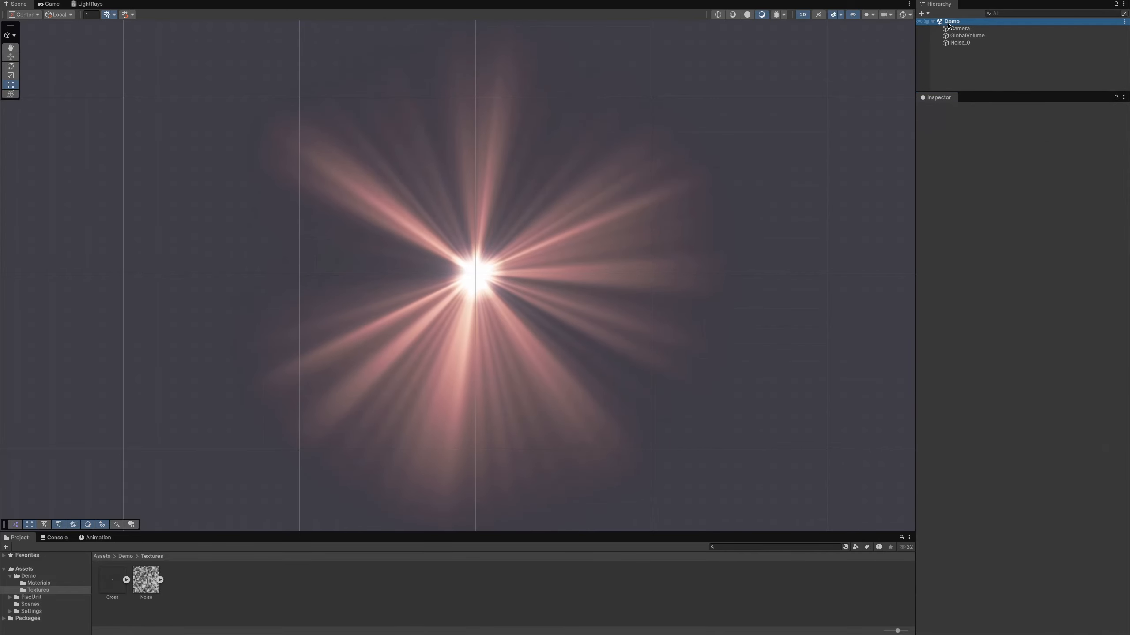
right_click(948, 22)
mouse_move(981, 153)
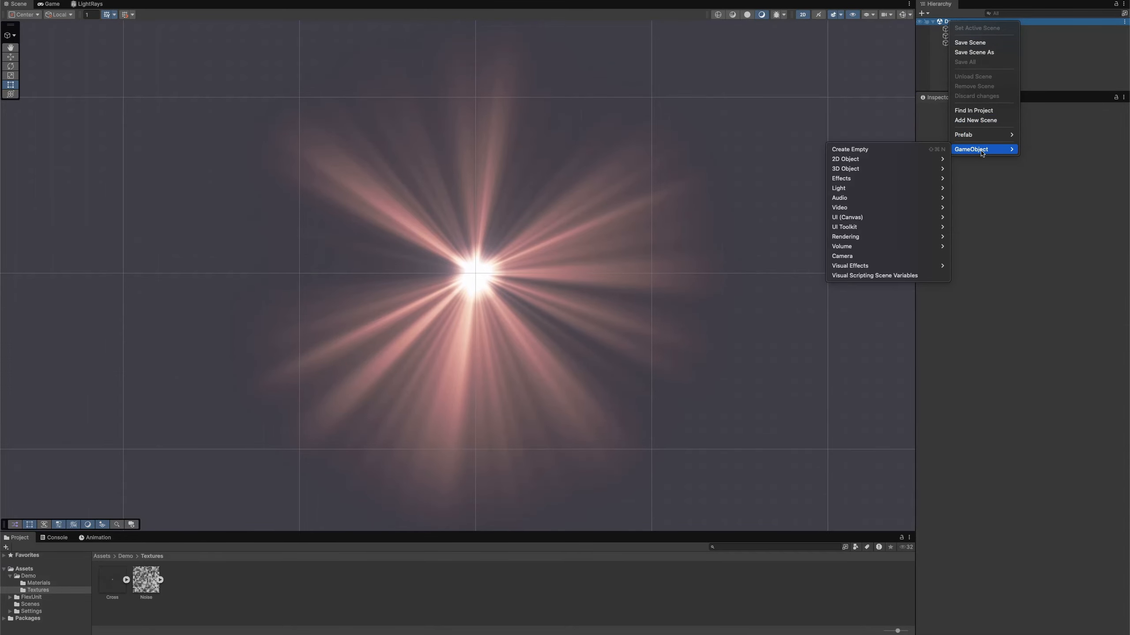
mouse_move(911, 177)
left_click(960, 178)
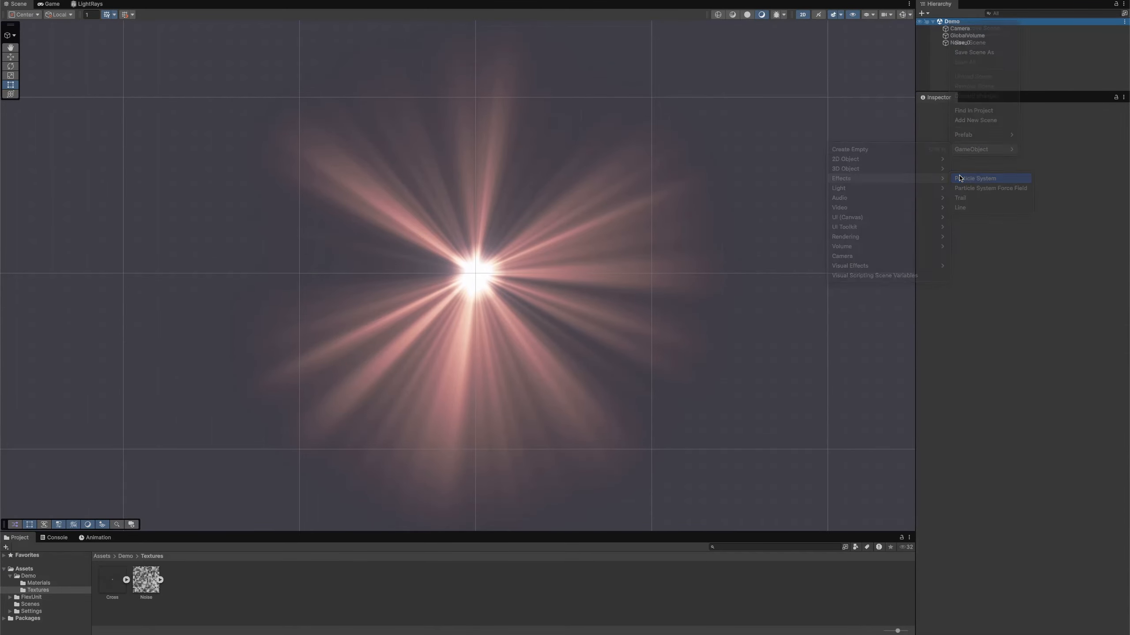
key("Return")
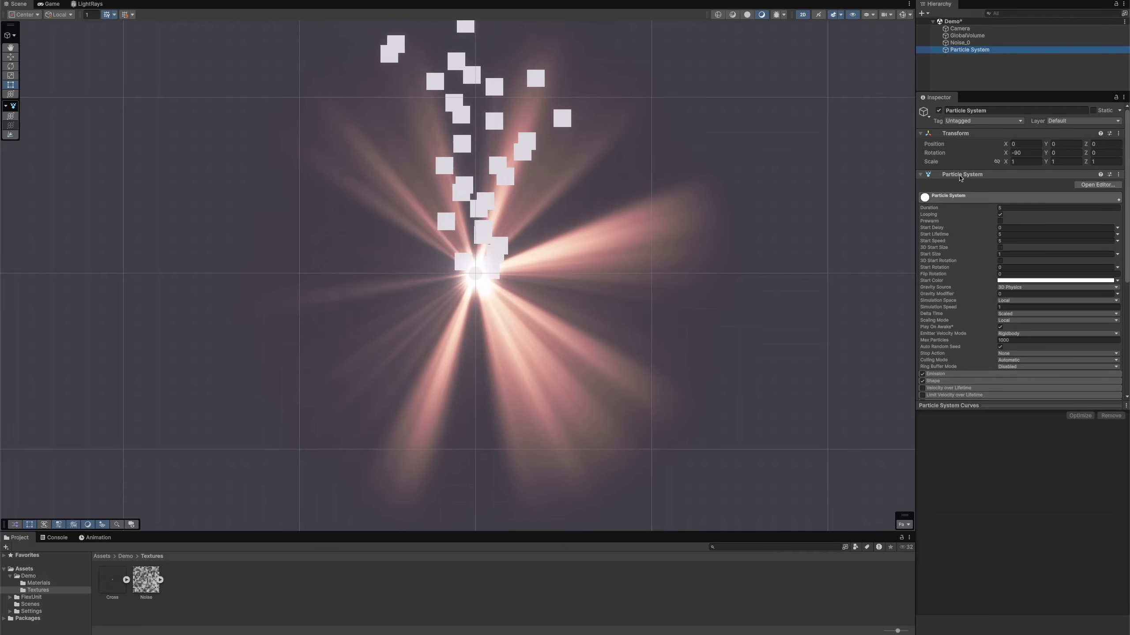
left_click(1000, 221)
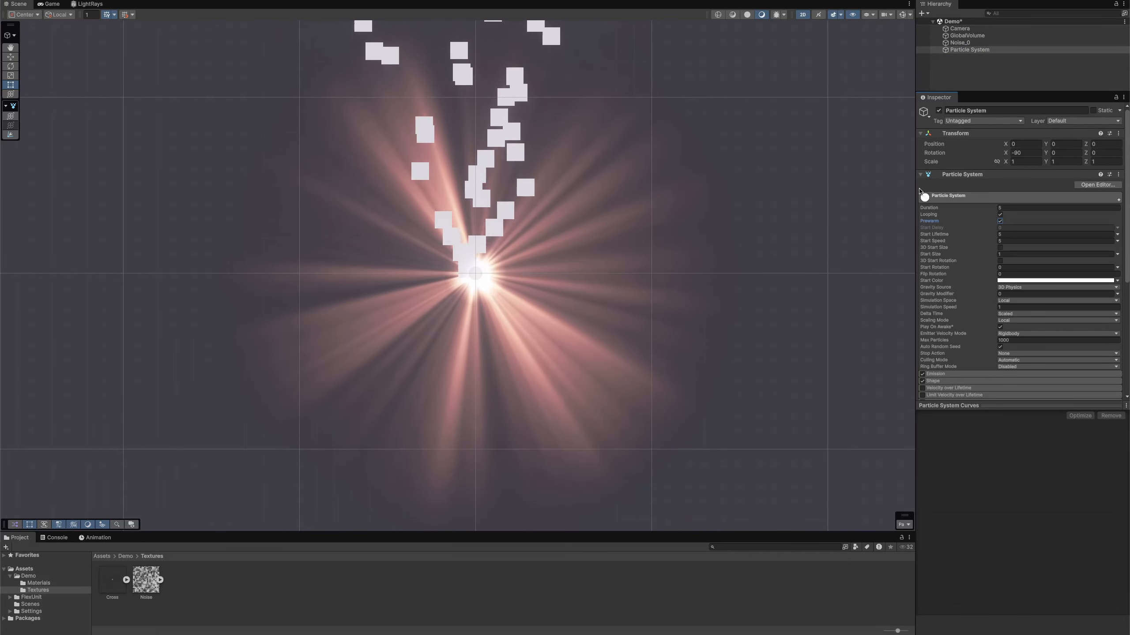
Assign the Cross material from the Materials folder to the particle system's Renderer module
left_click_drag(994, 406, 993, 487)
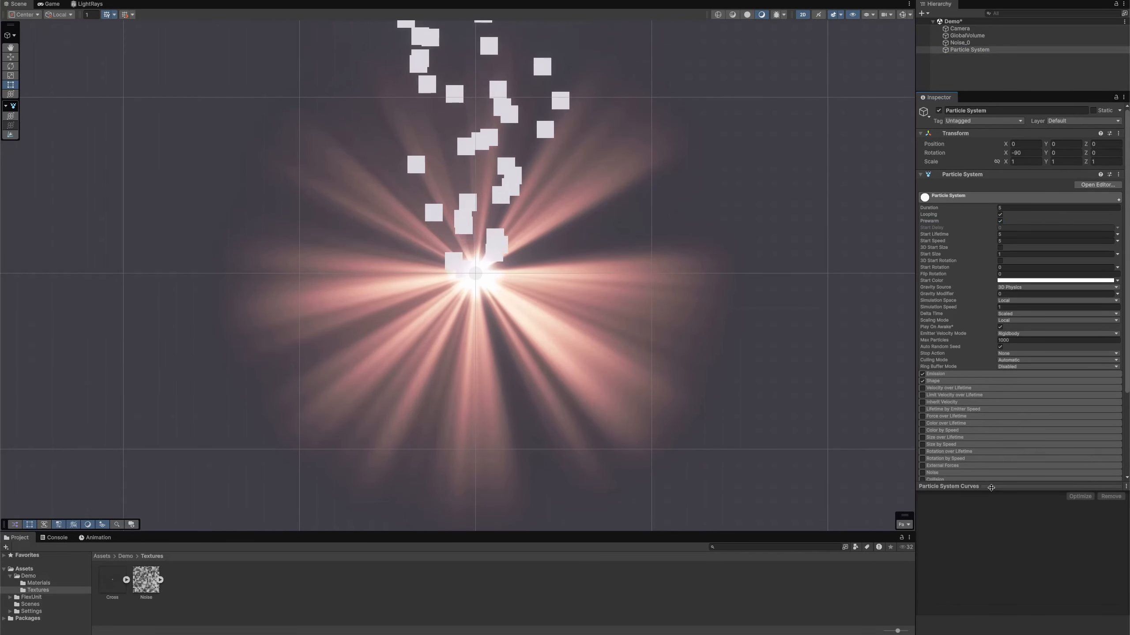
scroll(1003, 441, "down", 5)
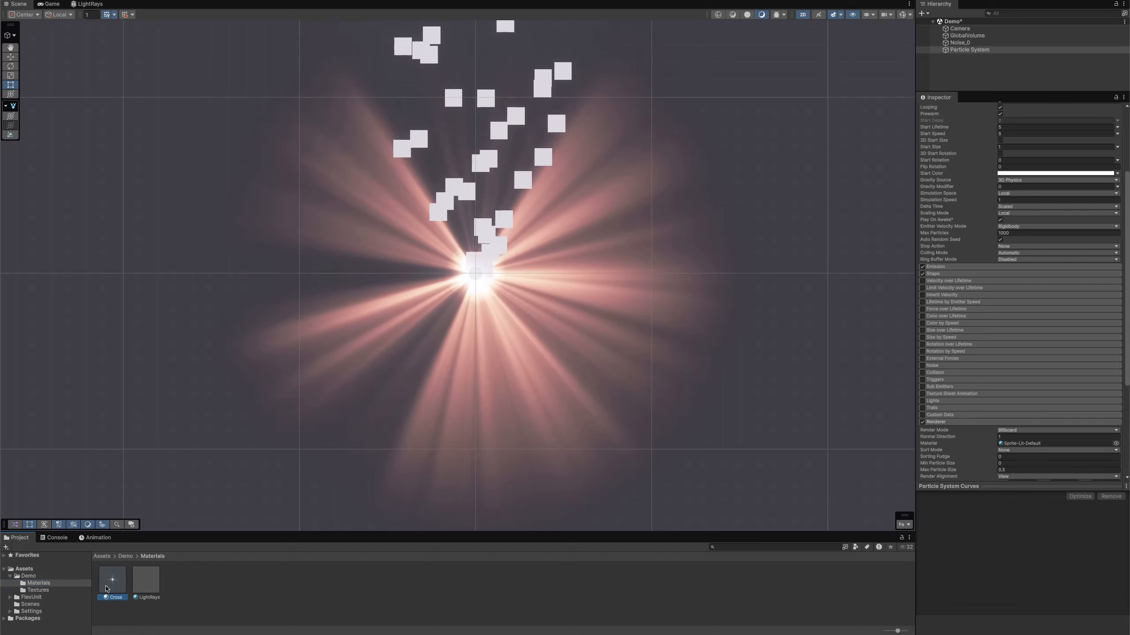
scroll(1002, 457, "down", 6)
left_click_drag(1014, 314, 1014, 314)
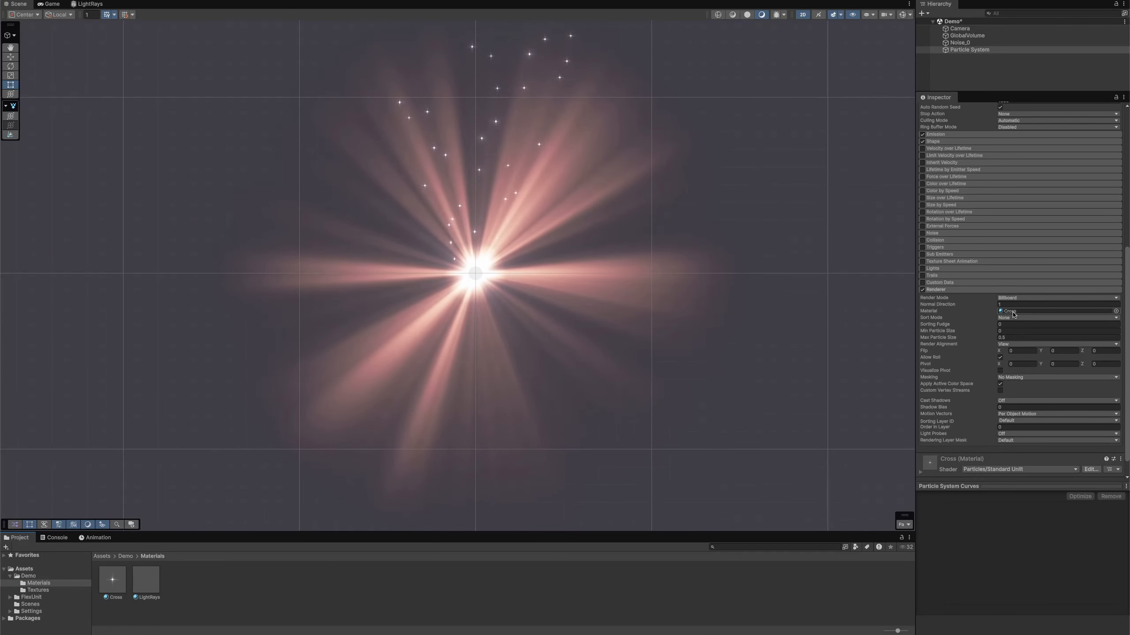
left_click(940, 292)
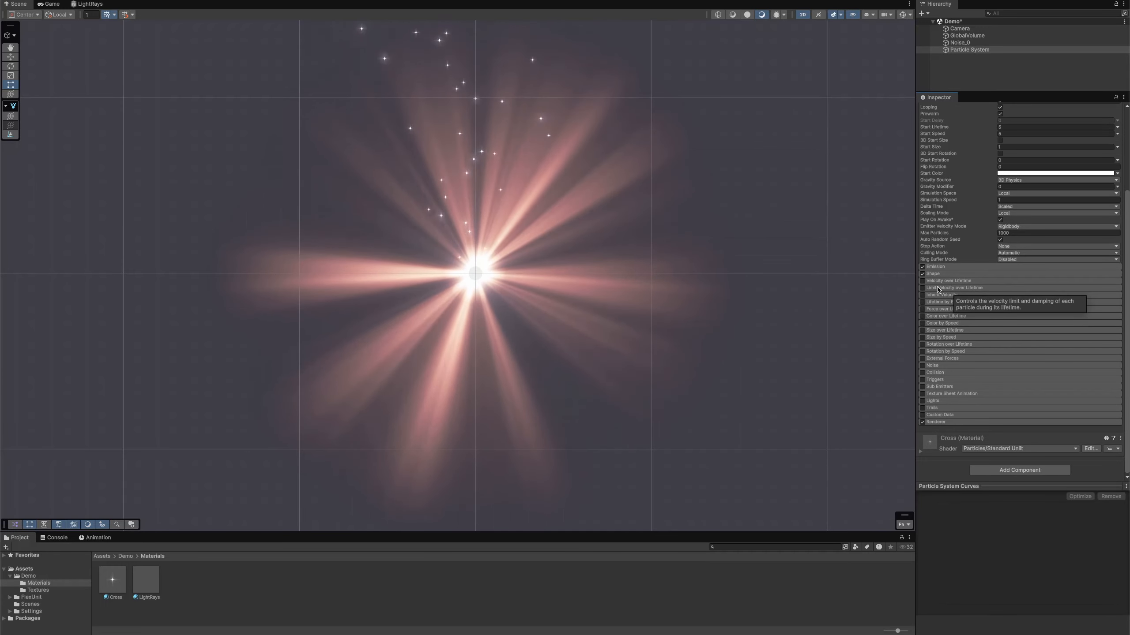
Set the particle system's emitter shape to Sphere and its emission Rate over Time to 40
left_click(934, 274)
left_click(1000, 282)
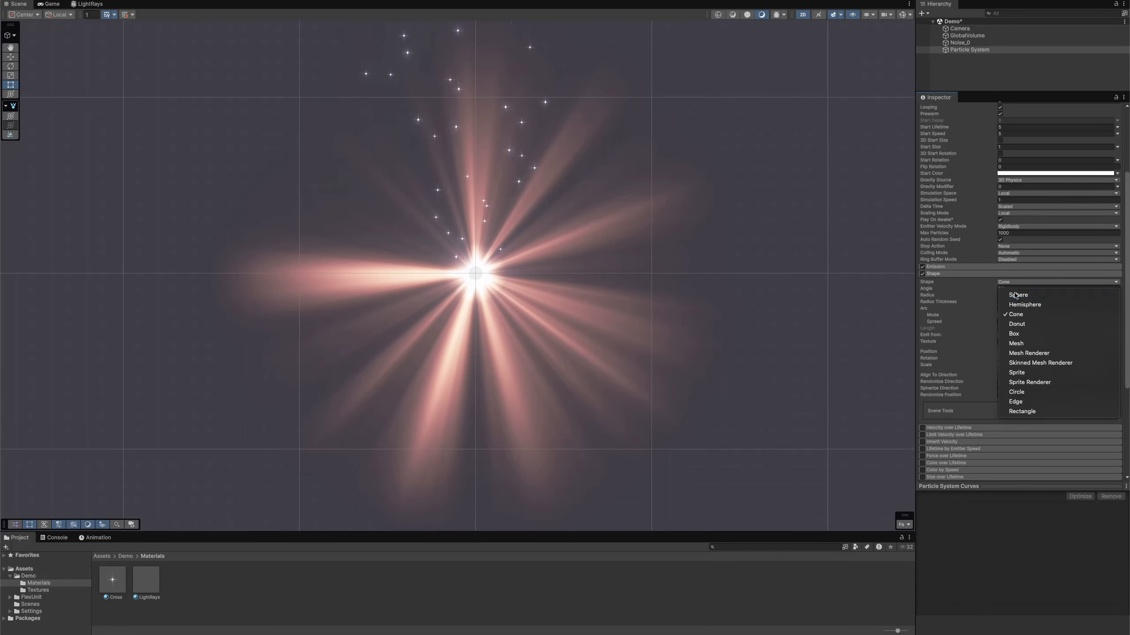
left_click(1017, 295)
left_click(947, 274)
left_click(966, 266)
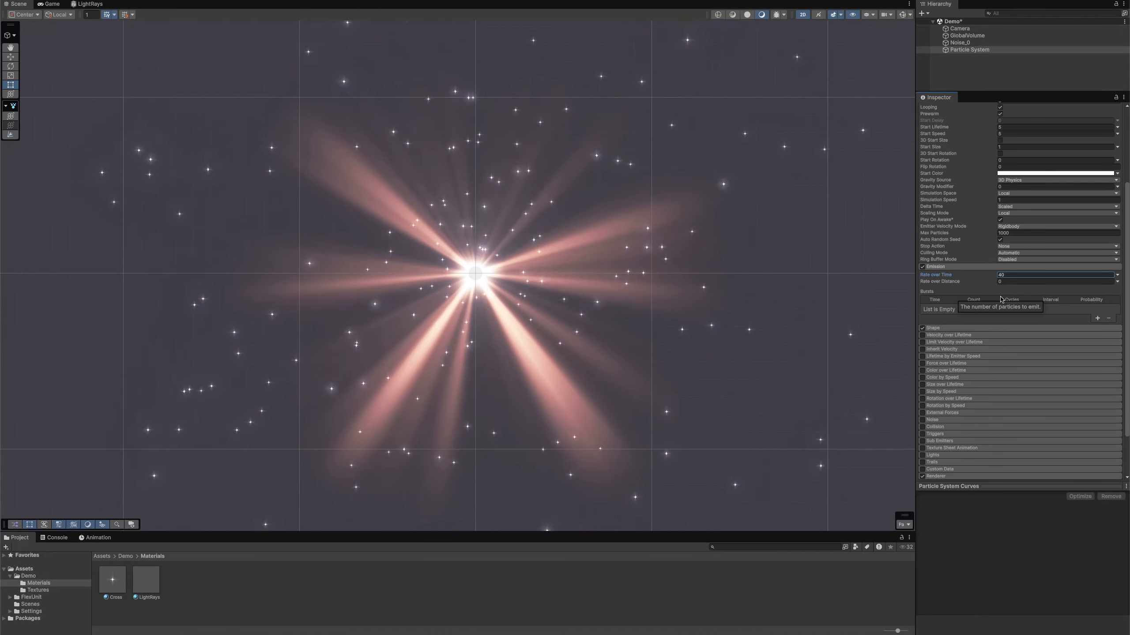
left_click(938, 267)
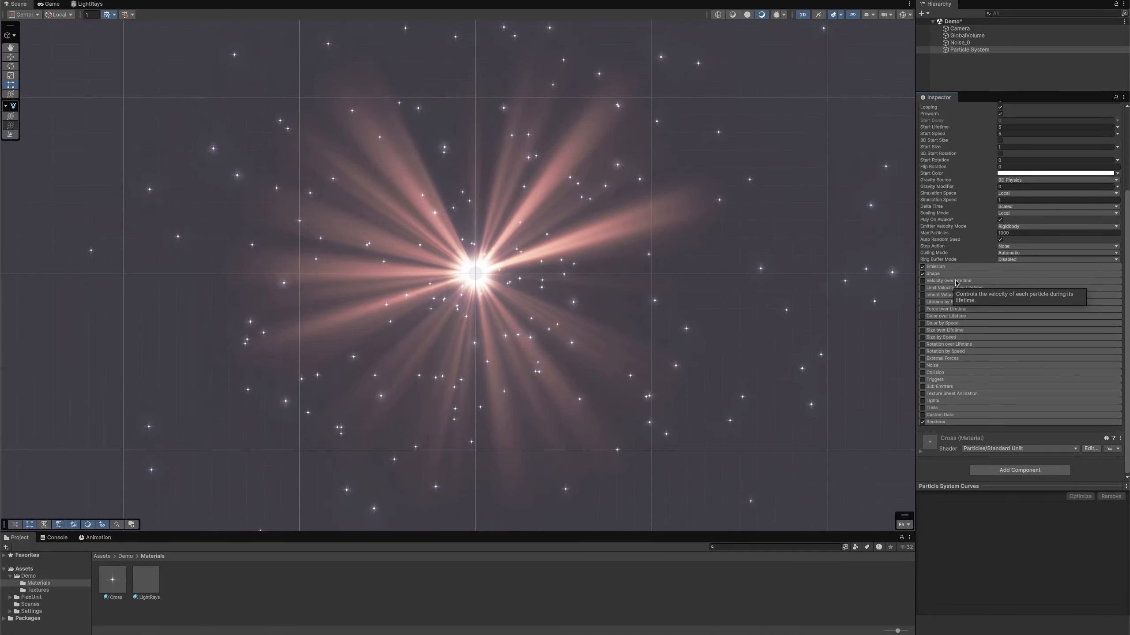
Randomize both Start Lifetime and Start Speed between two constants, 2 and 3
scroll(957, 295, "up", 5)
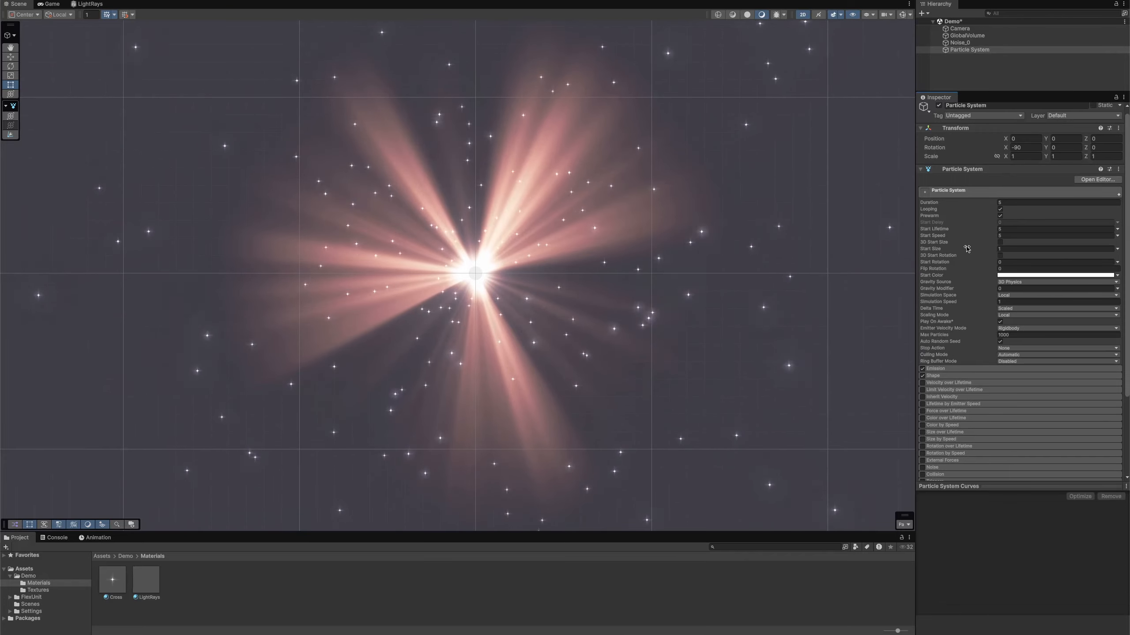
left_click(1117, 229)
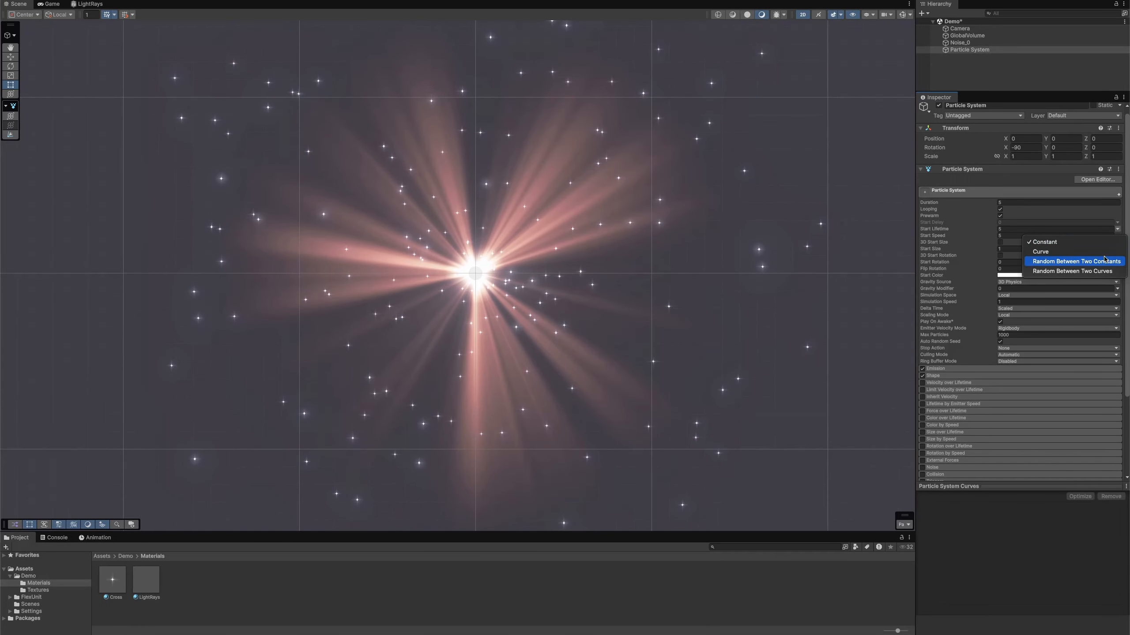
left_click(1076, 262)
left_click(1021, 229)
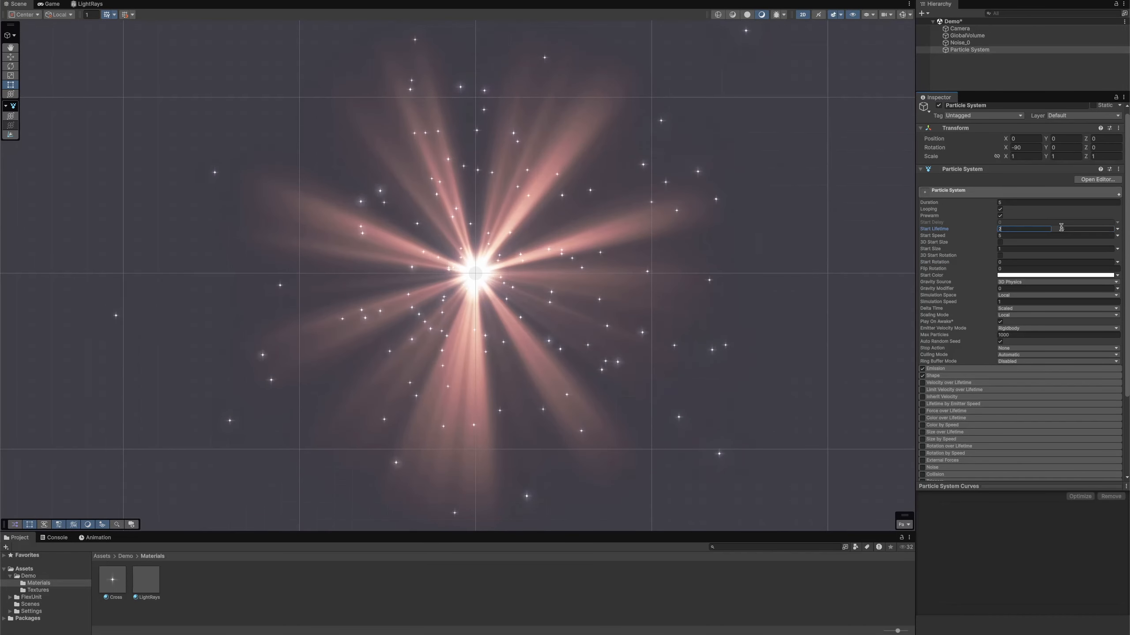
left_click(1117, 235)
left_click(1076, 268)
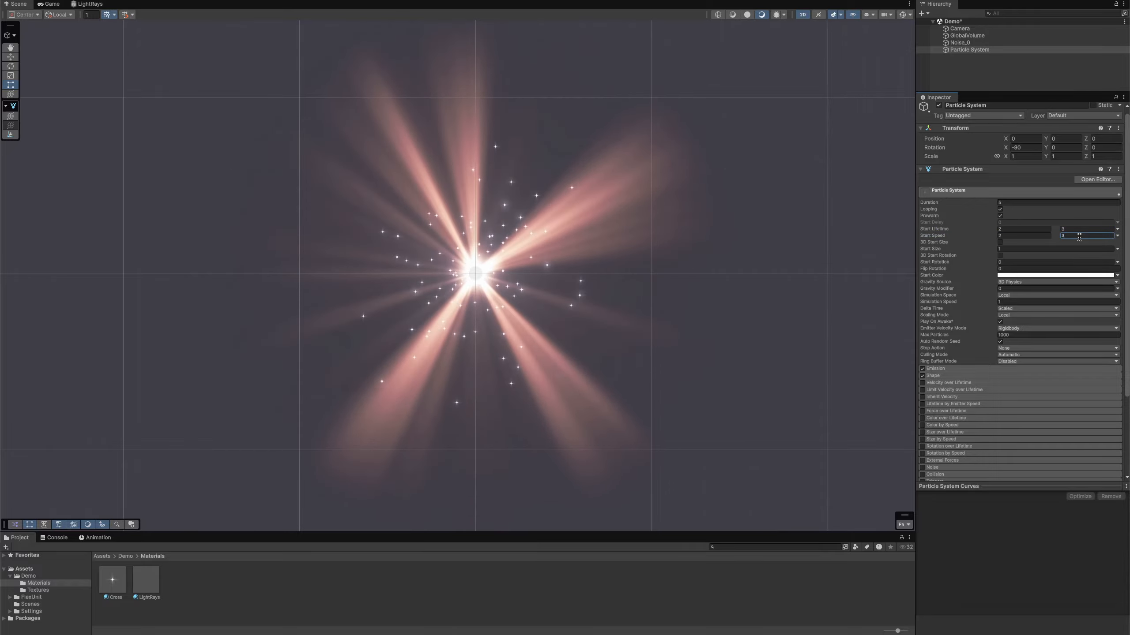
Randomize Start Size between 0.7 and 1 and Start Rotation between 0 and 90
left_click(1117, 249)
left_click(1086, 280)
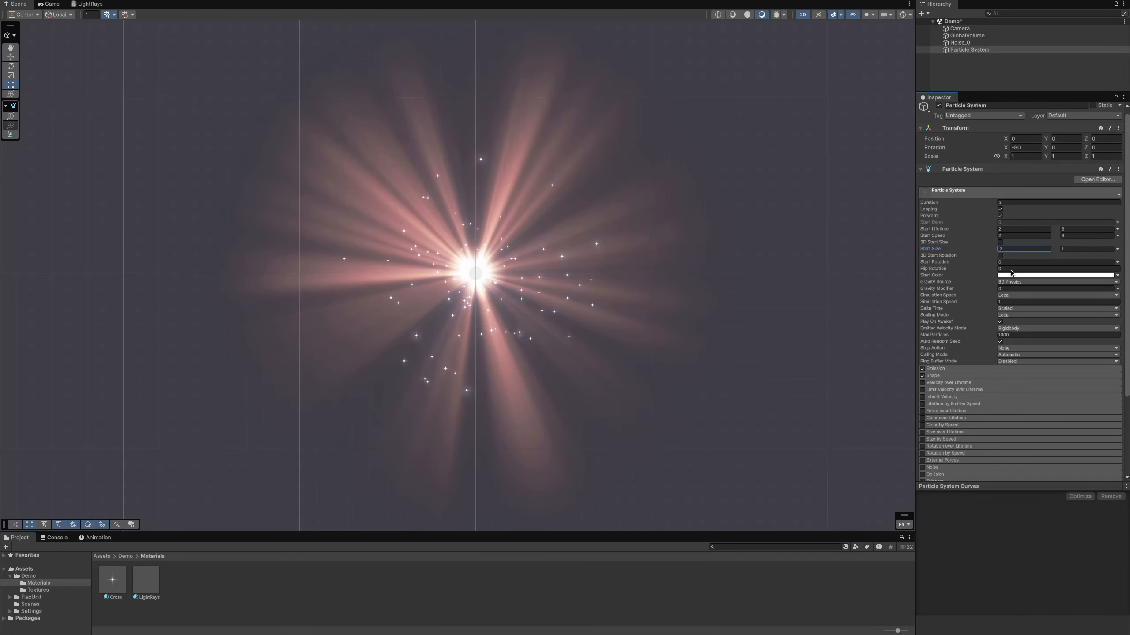
left_click(1118, 262)
left_click(1108, 295)
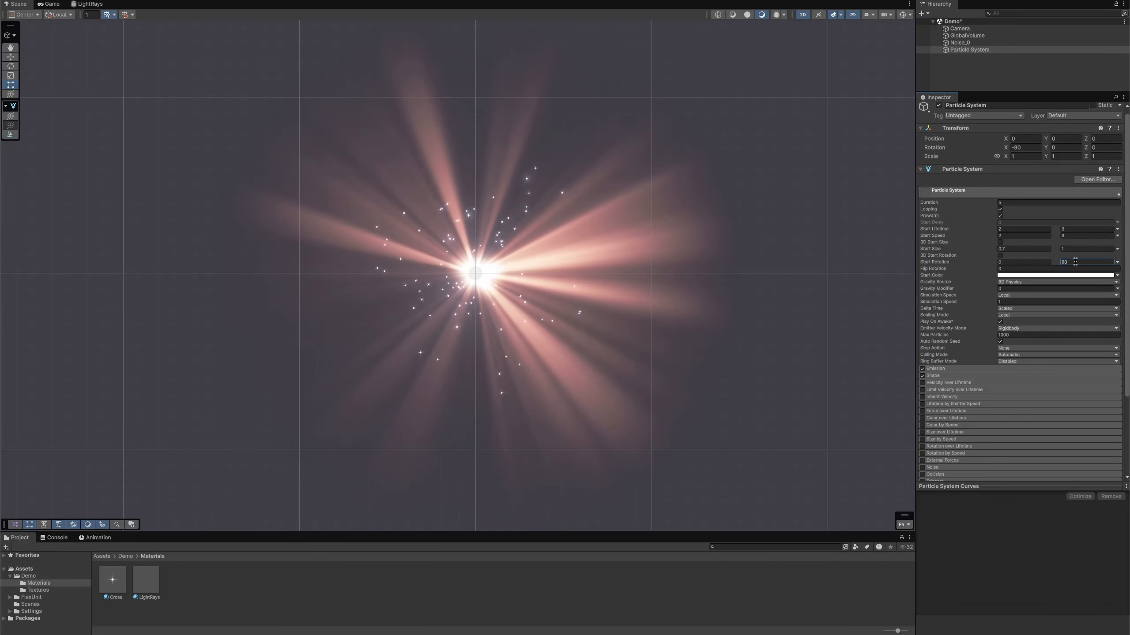
Switch Start Color to Random Color and make the gradient's first colour key red (DB5050)
left_click(1118, 275)
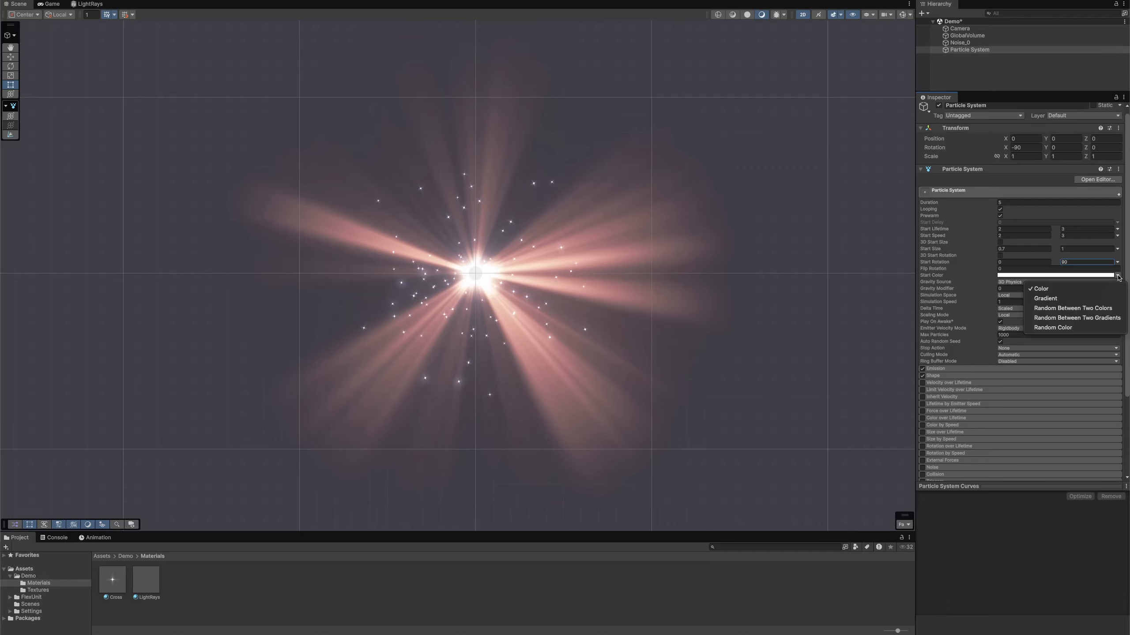
left_click(1077, 327)
left_click(1039, 276)
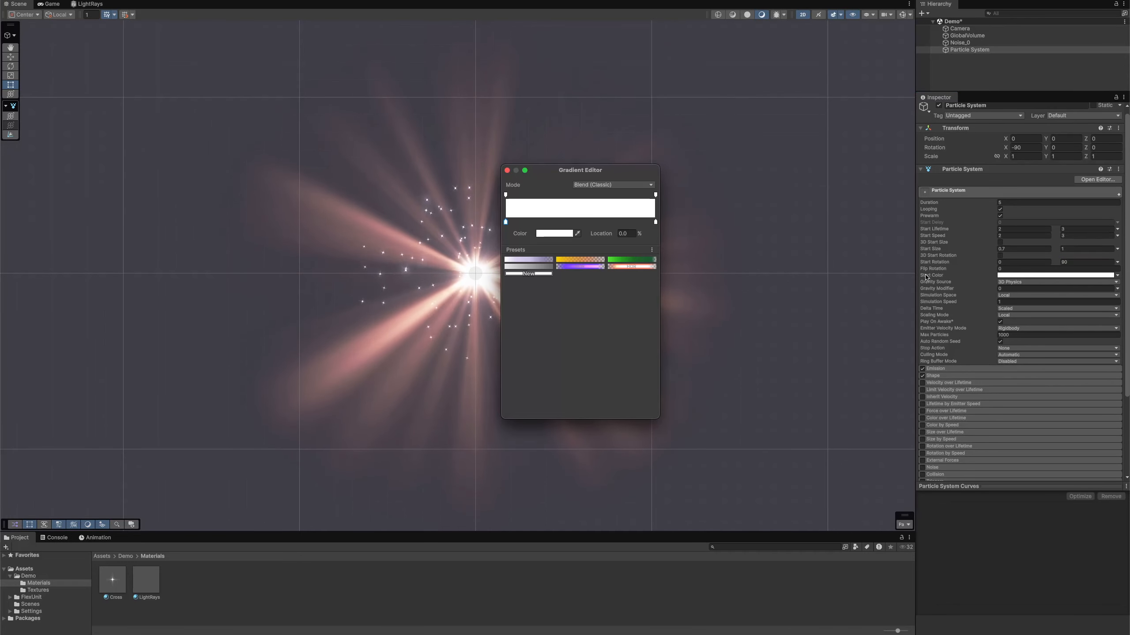
left_click(548, 235)
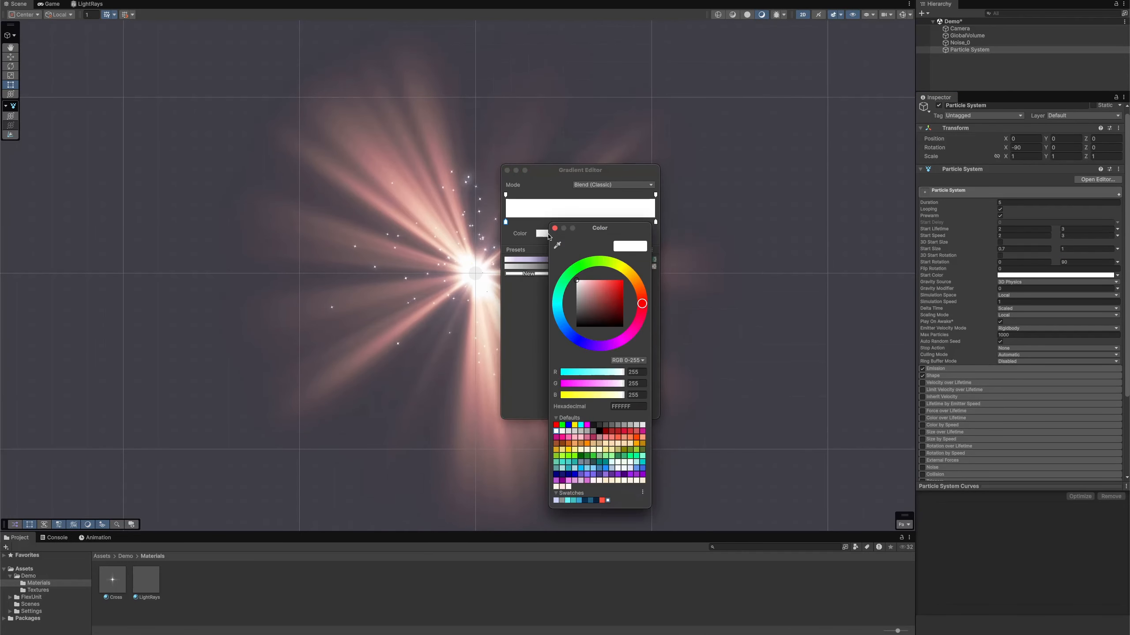
left_click(609, 289)
left_click_drag(609, 290, 606, 288)
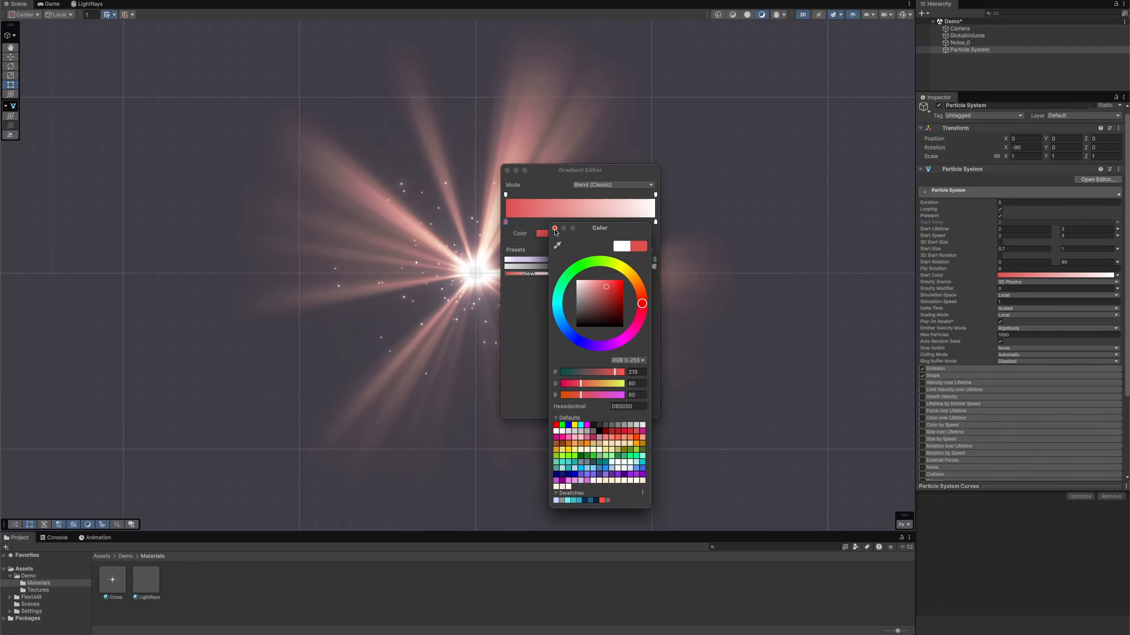
left_click(555, 228)
Make the Start Color gradient's last colour key light blue (6A97E3)
double_click(656, 222)
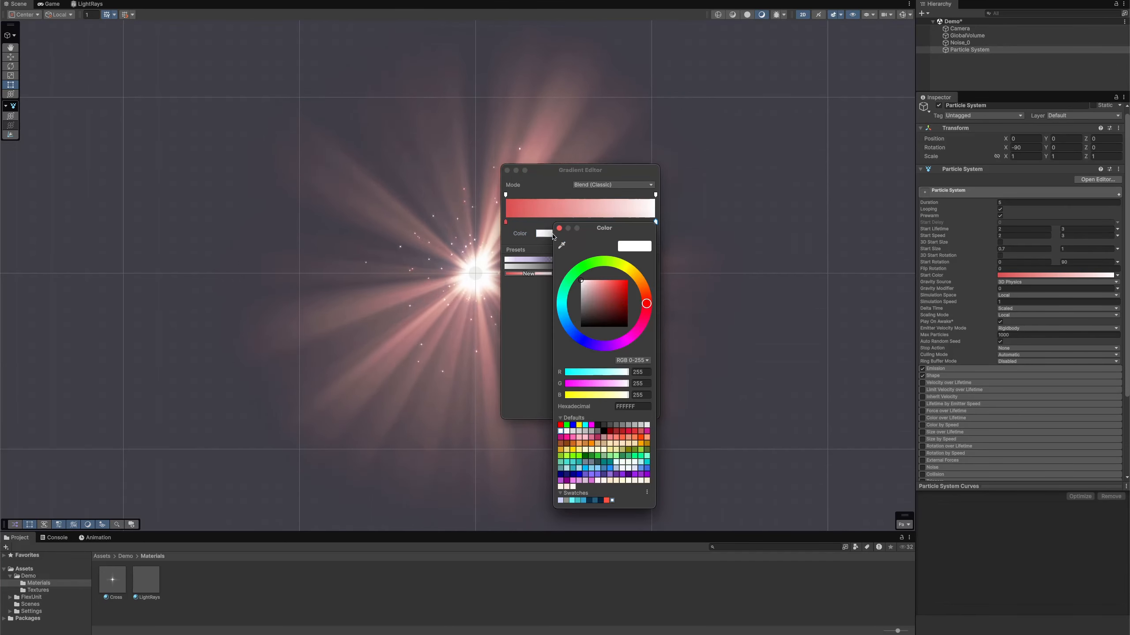
left_click_drag(600, 300, 606, 286)
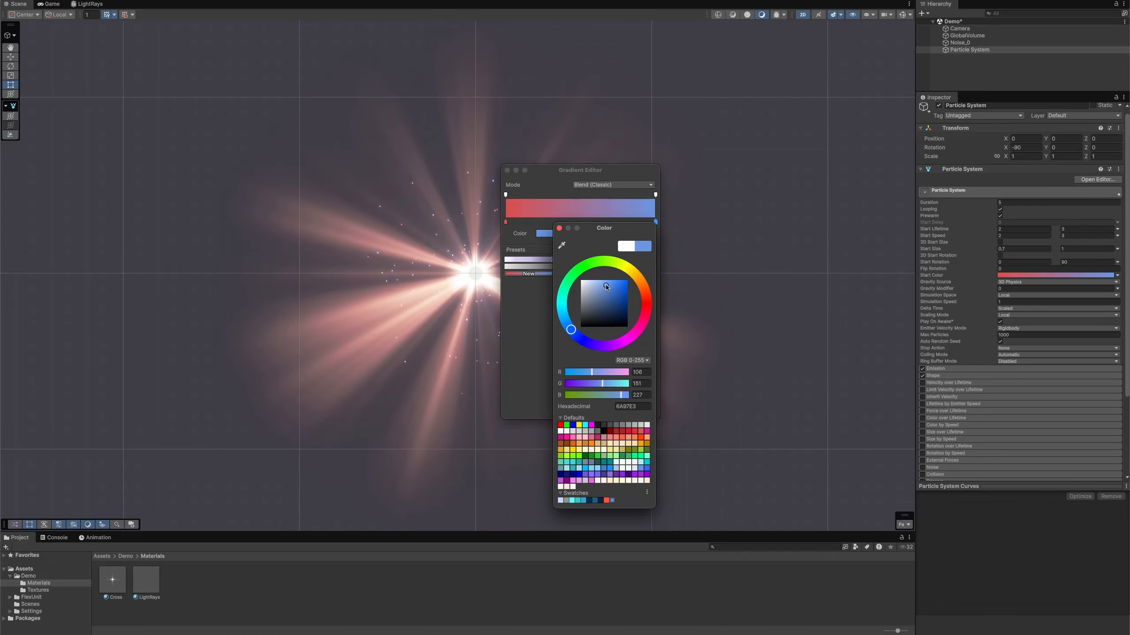
left_click(560, 229)
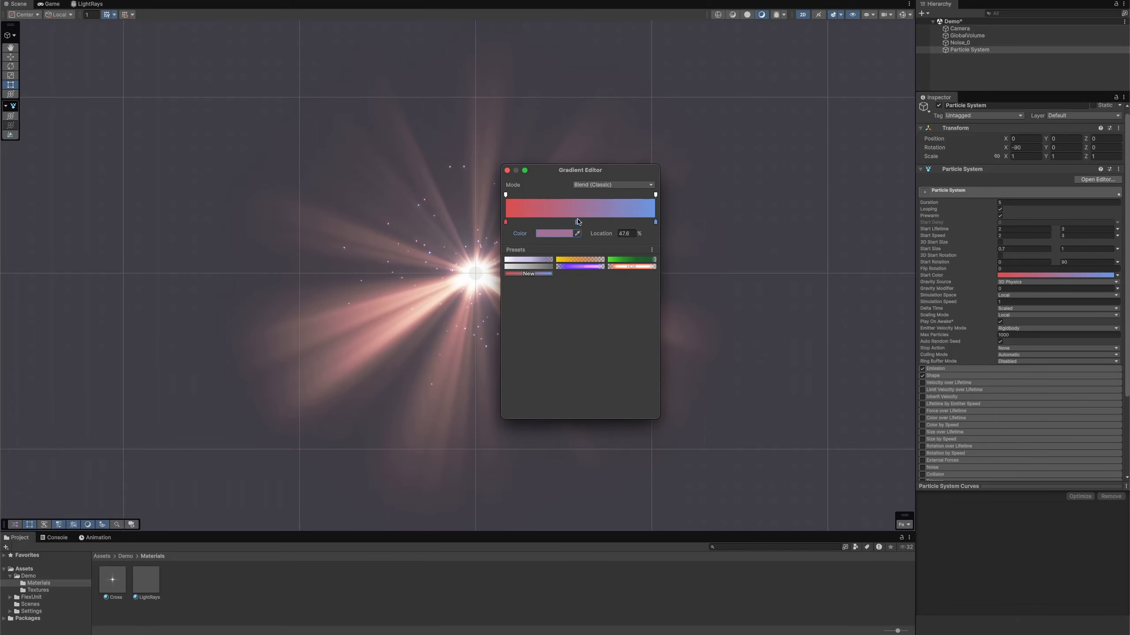
Add a yellow (E5D056) colour key near the middle of the Start Color gradient and close the gradient editor
left_click(552, 233)
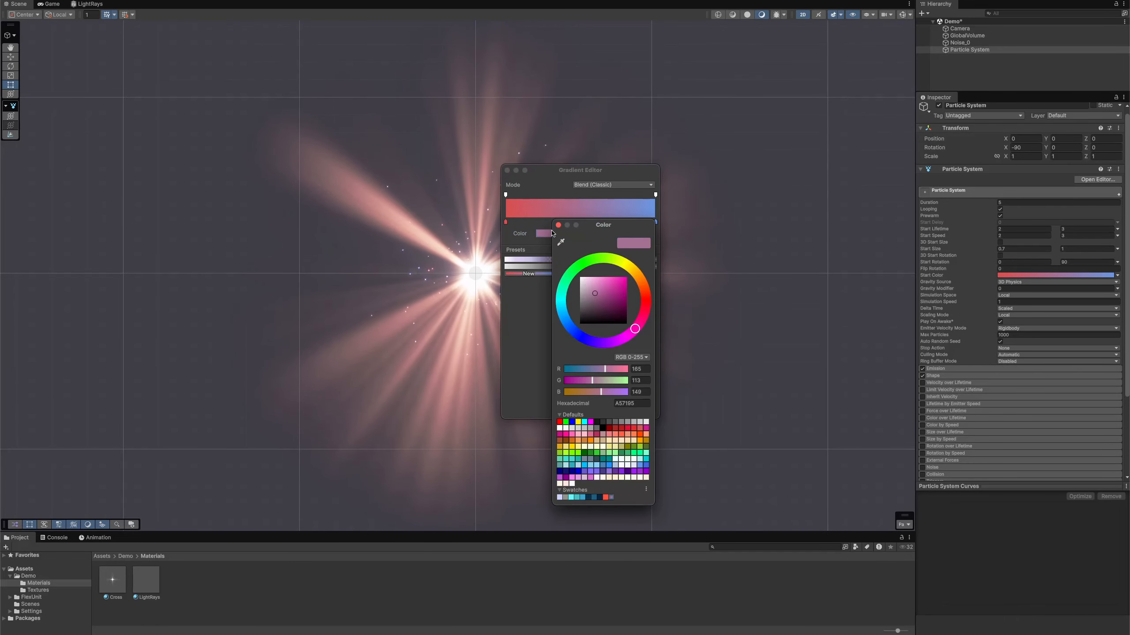
left_click_drag(638, 277, 633, 270)
left_click(609, 282)
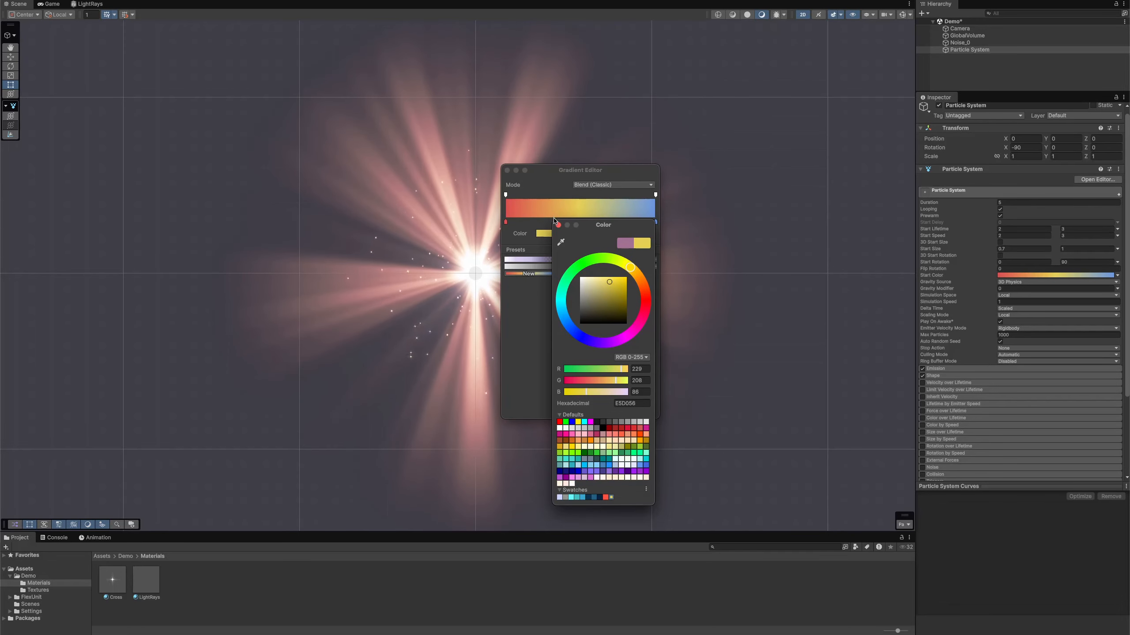
left_click(559, 225)
left_click(507, 170)
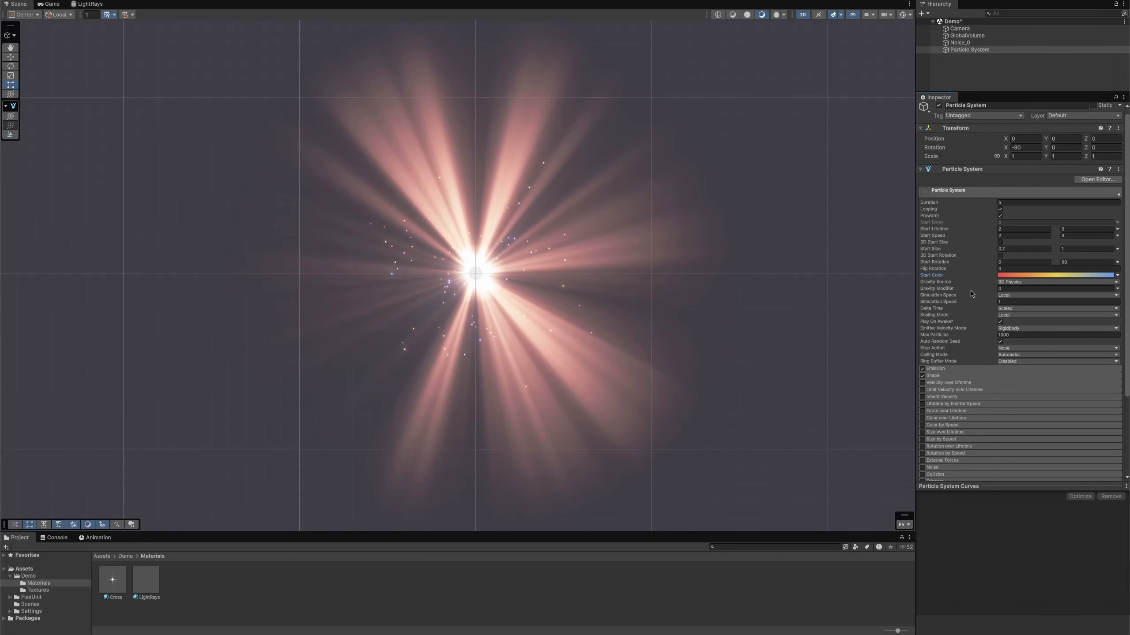
Enable Color over Lifetime with a gradient that stays opaque until an alpha key at about 80% and fades to alpha 0 at the end
scroll(972, 349, "down", 4)
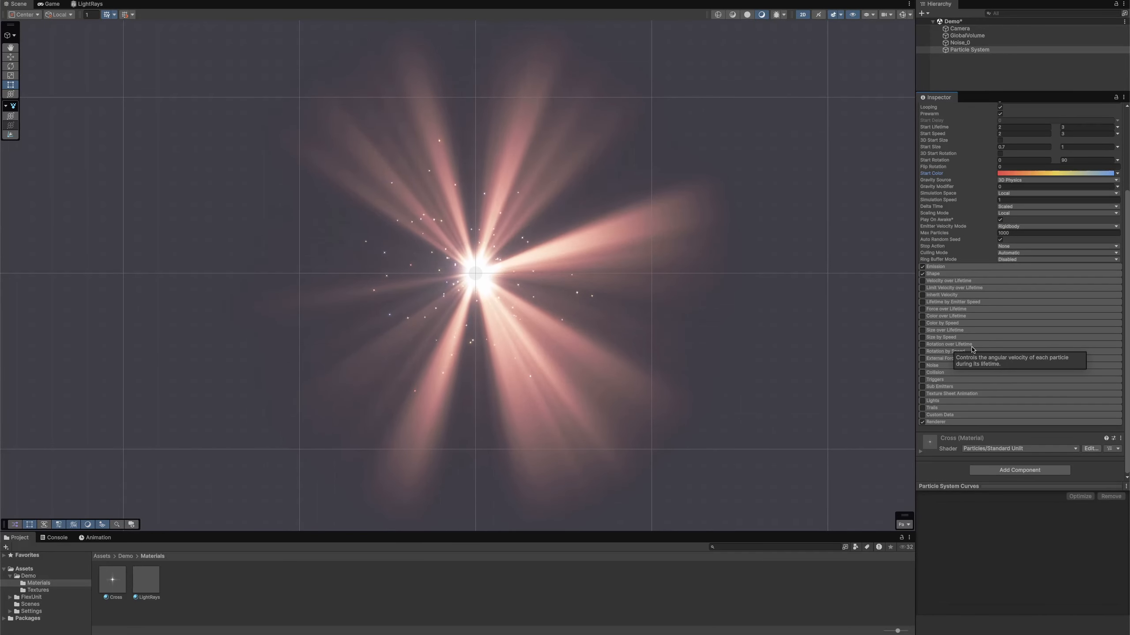
left_click(922, 317)
left_click(1055, 324)
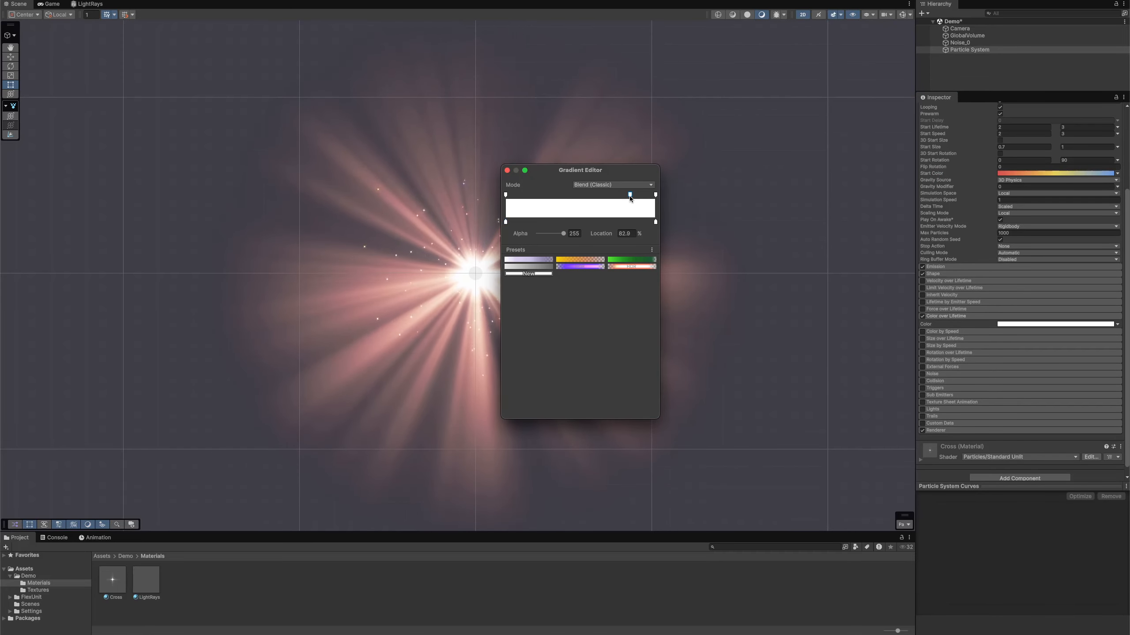
left_click(626, 195)
left_click(626, 233)
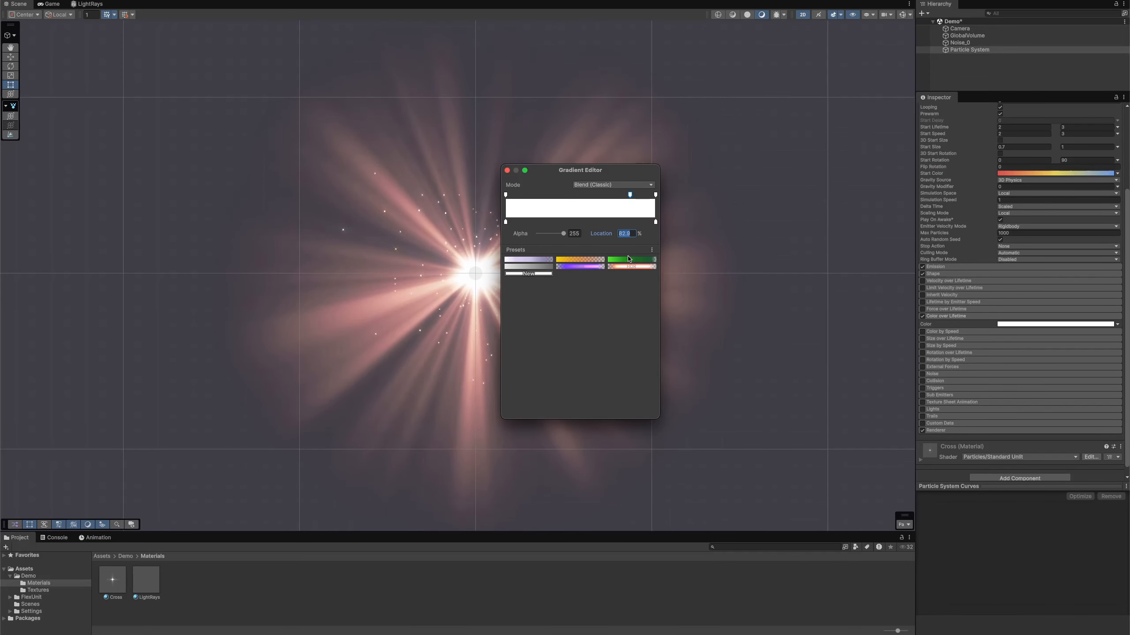
left_click(655, 194)
left_click_drag(563, 233, 519, 235)
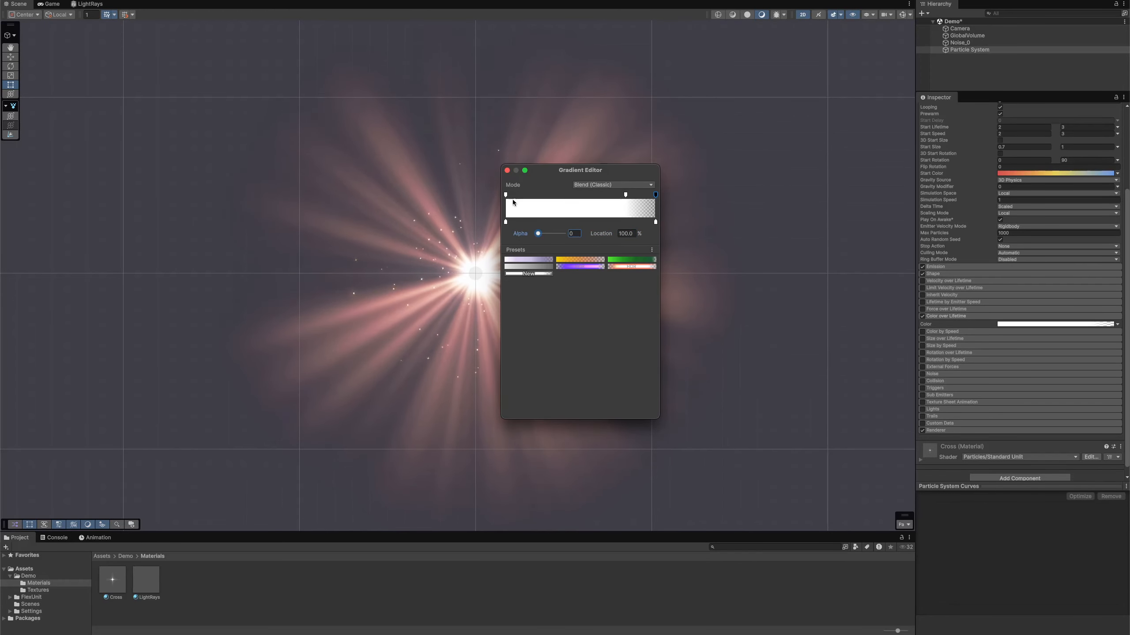
left_click(507, 170)
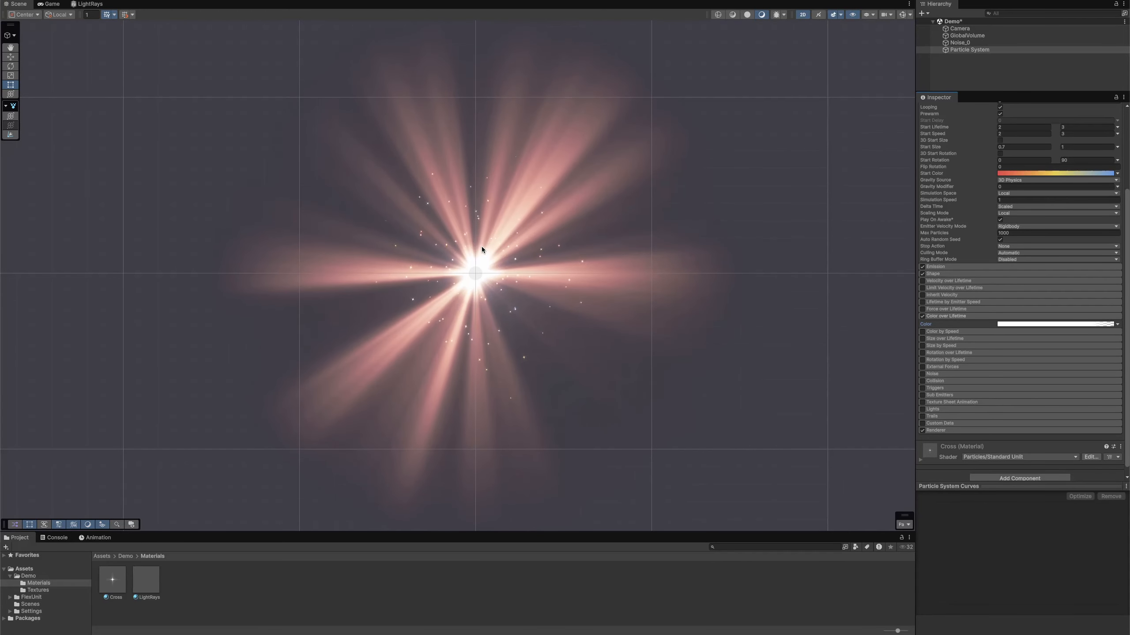
scroll(481, 250, "up", 2)
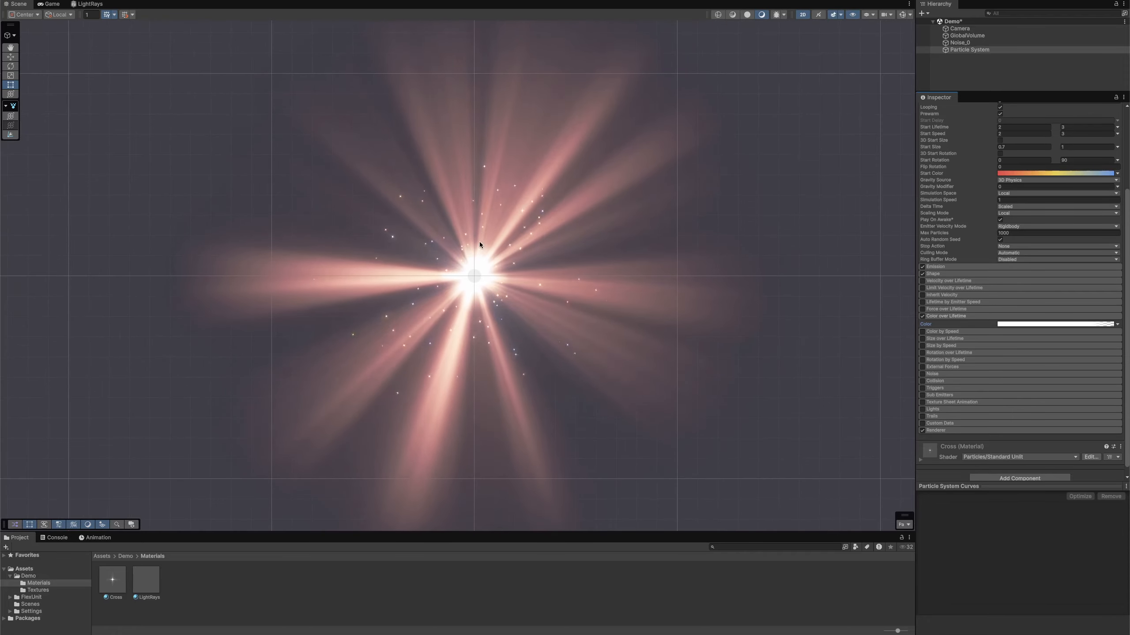